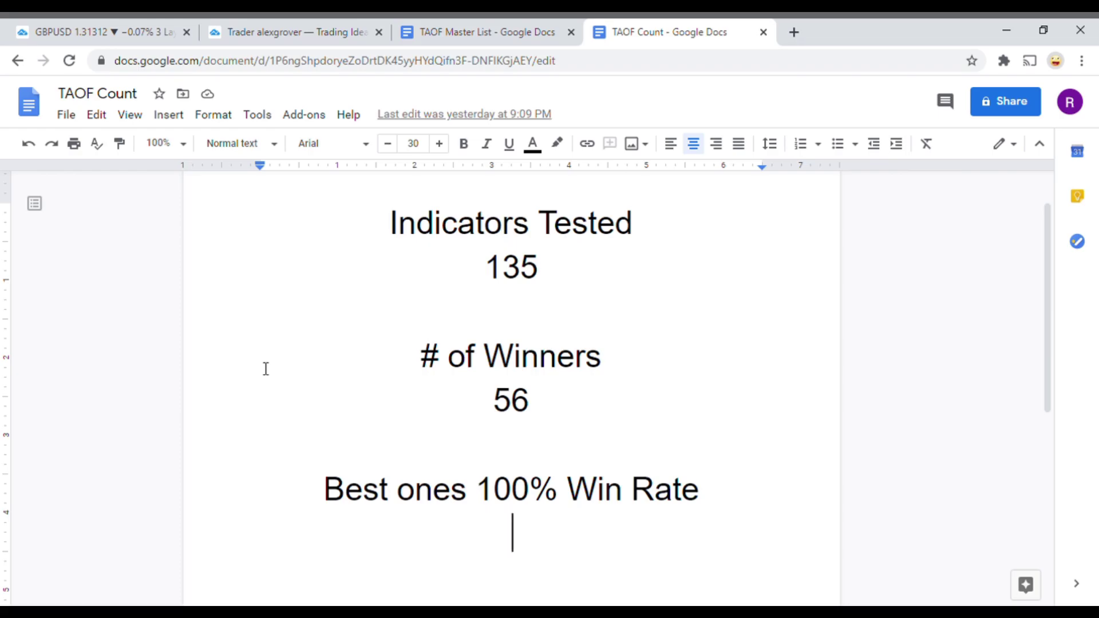
Switch to the GBPUSD chart and recolour the NBF indicator's plot, with Color 0 bright green and Color 1 red
left_click(52, 32)
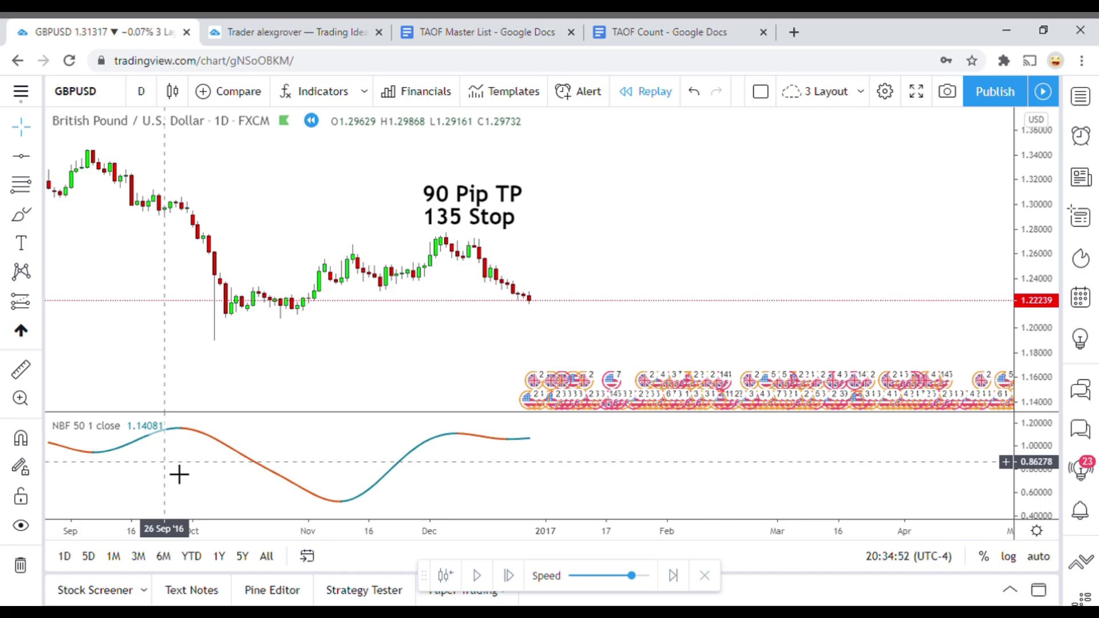
left_click(166, 436)
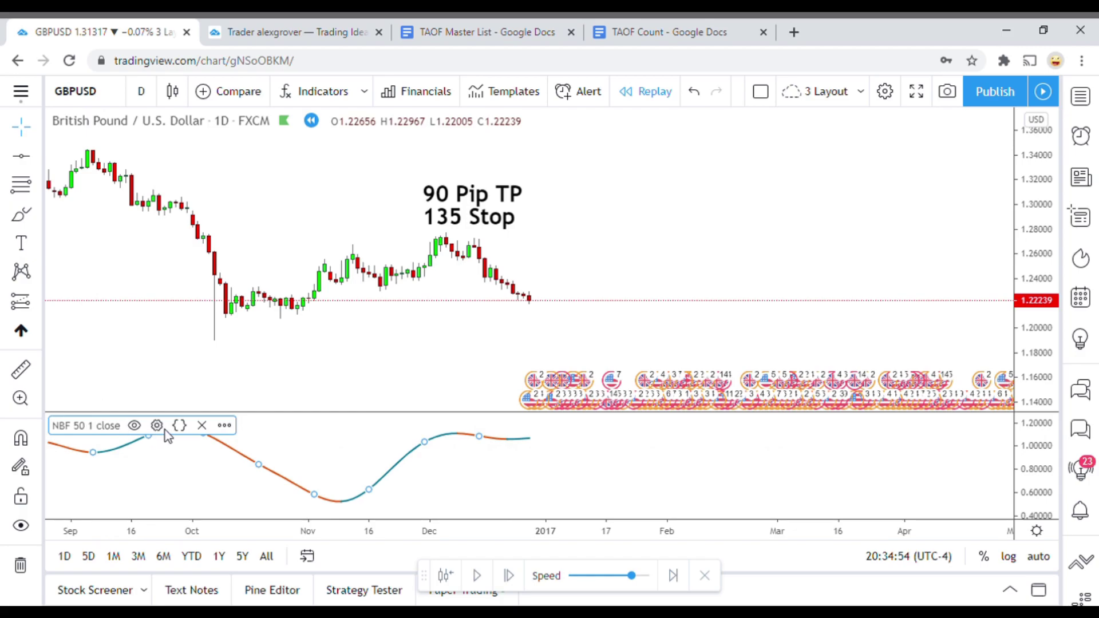
left_click(157, 425)
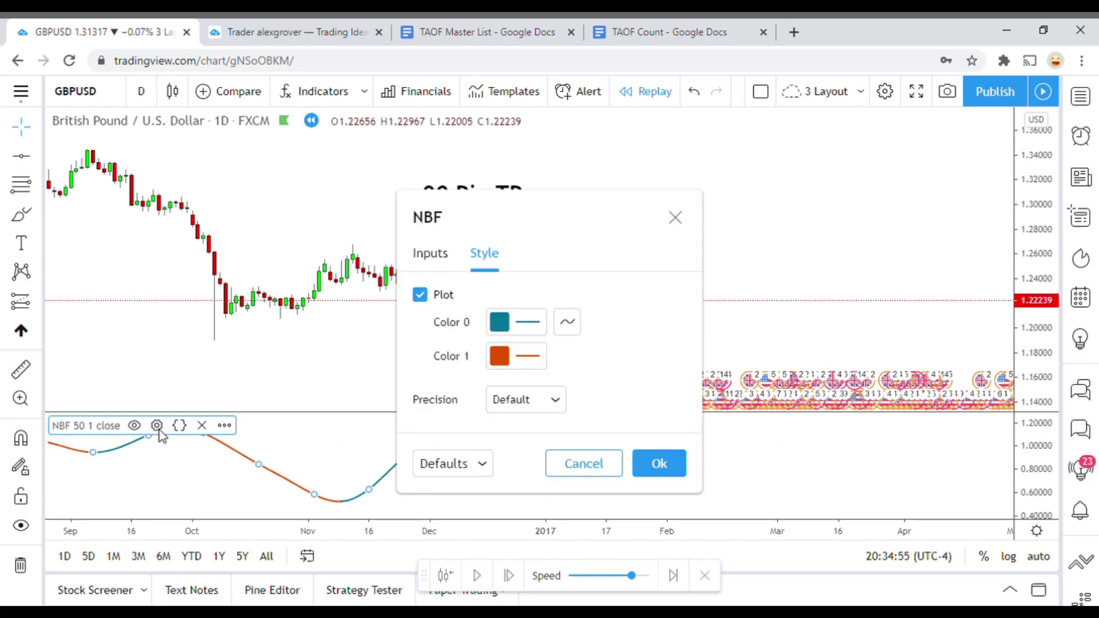
left_click(502, 328)
left_click(502, 497)
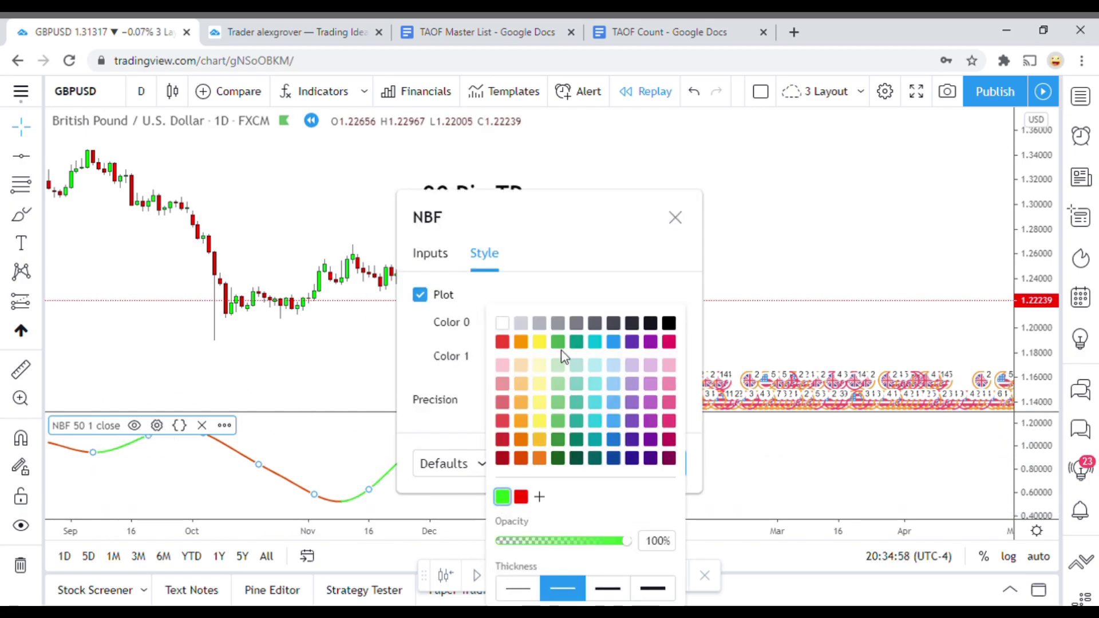
left_click(597, 291)
left_click(497, 366)
left_click(521, 497)
left_click(693, 481)
left_click(658, 461)
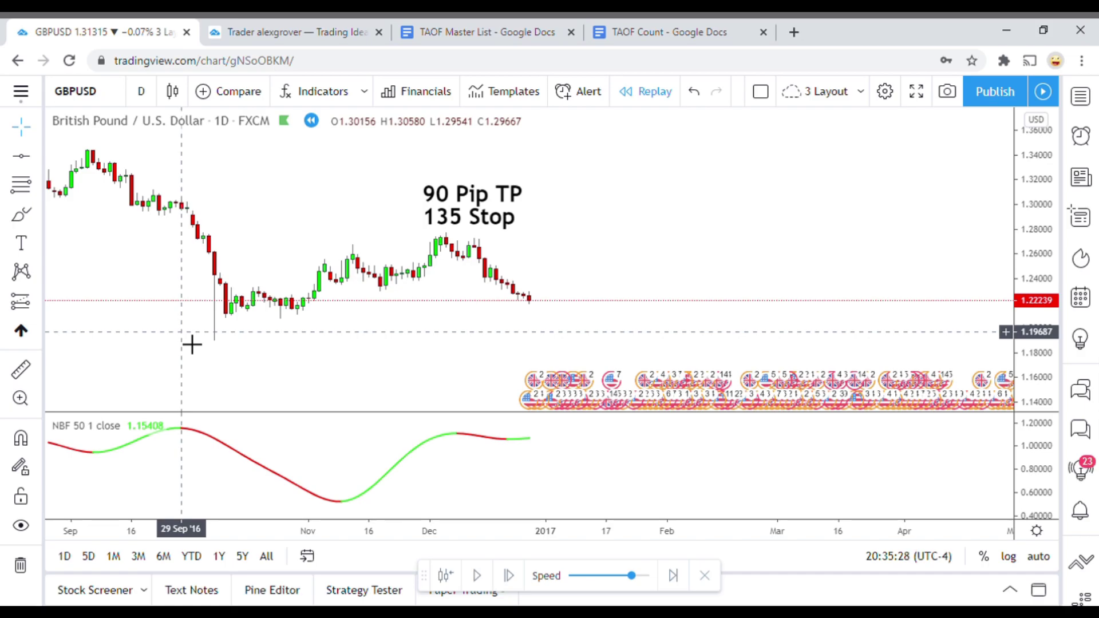
Advance the bar replay of the daily GBPUSD chart to mid-January 2017 and pause it
left_click_drag(582, 336, 515, 331)
left_click_drag(1032, 361, 1031, 324)
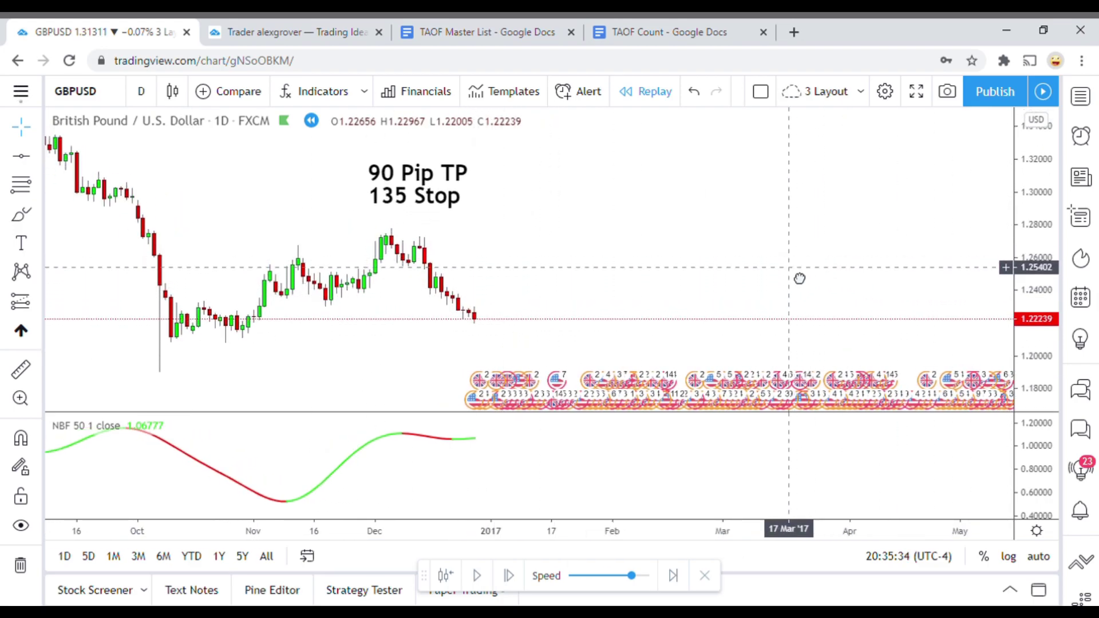
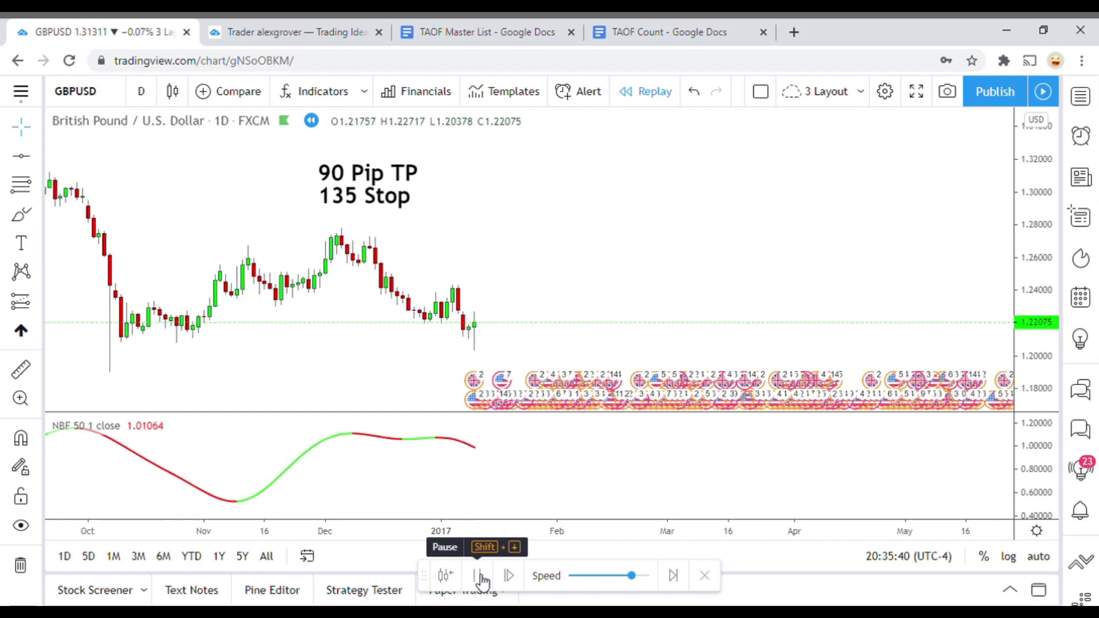
left_click(481, 576)
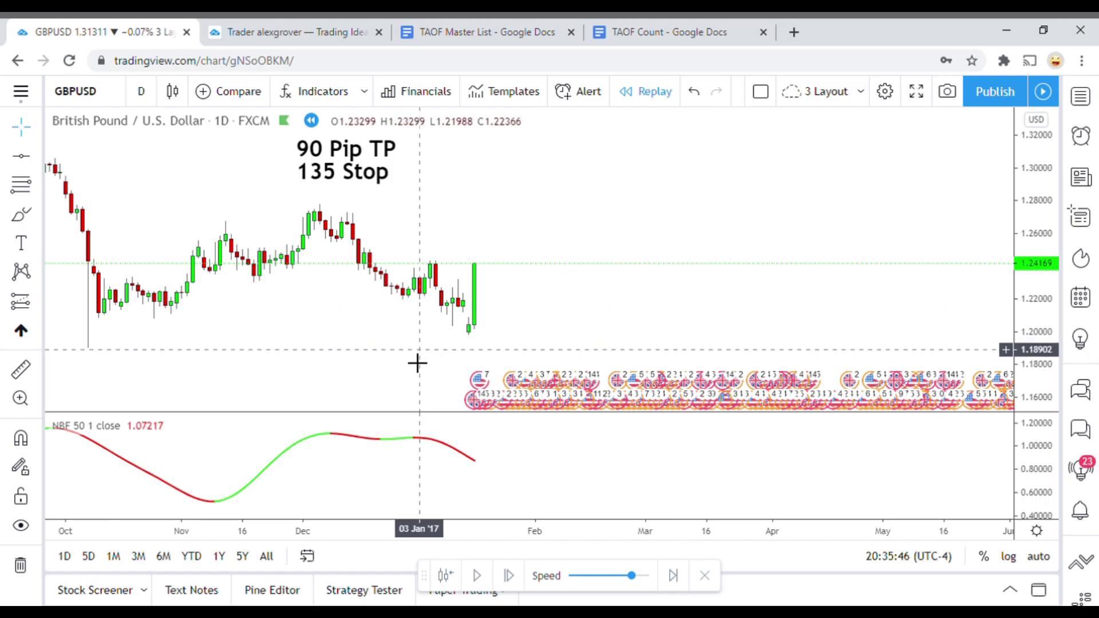
Measure the upward pip distance near the 3 January 2017 candle, then clear the measurement
left_click(20, 369)
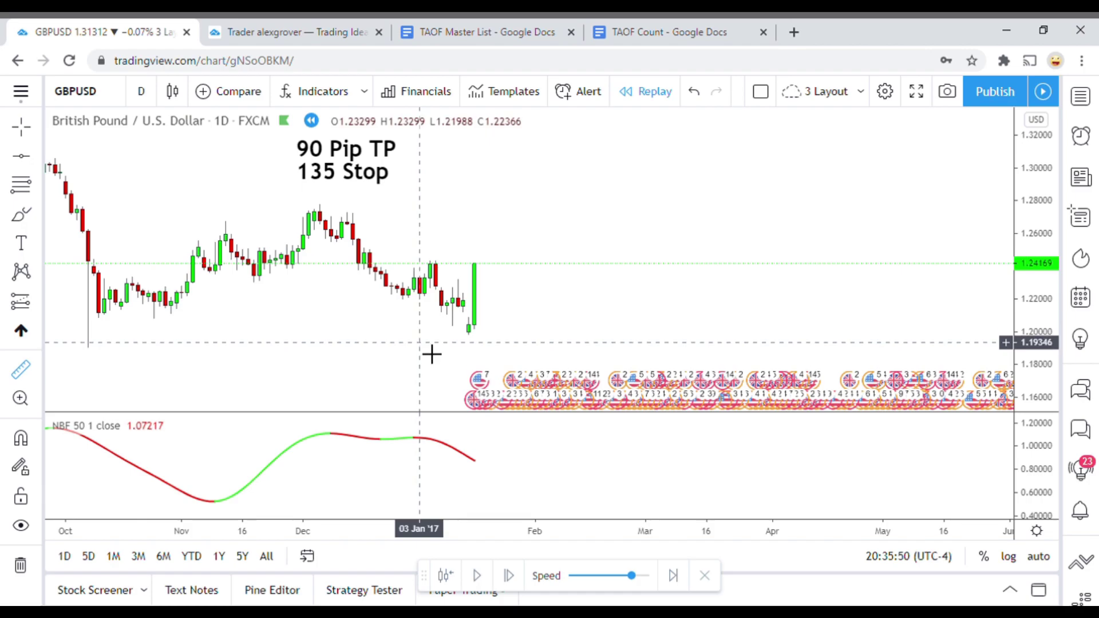
left_click(418, 291)
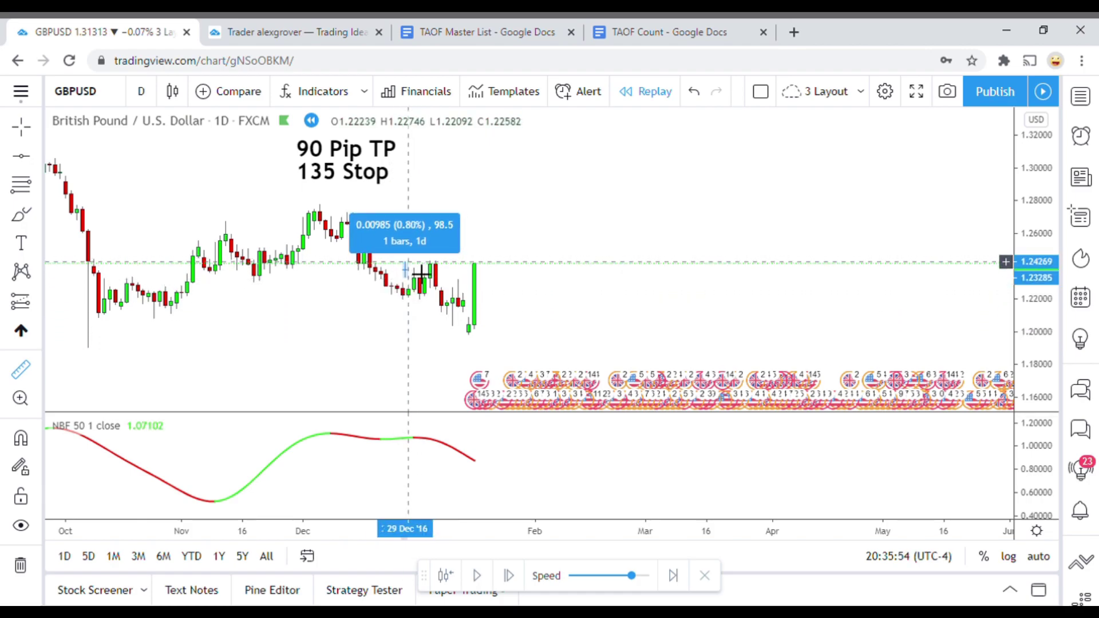
key("Escape")
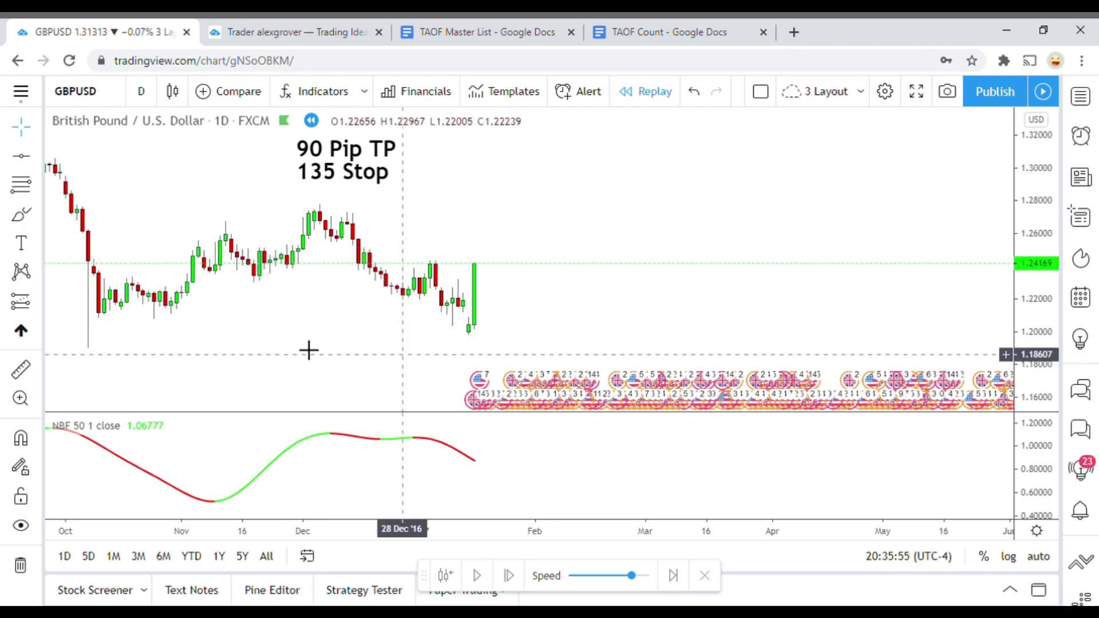
Mark the NBF signal with a vertical line at 3 January 2017
left_click(36, 158)
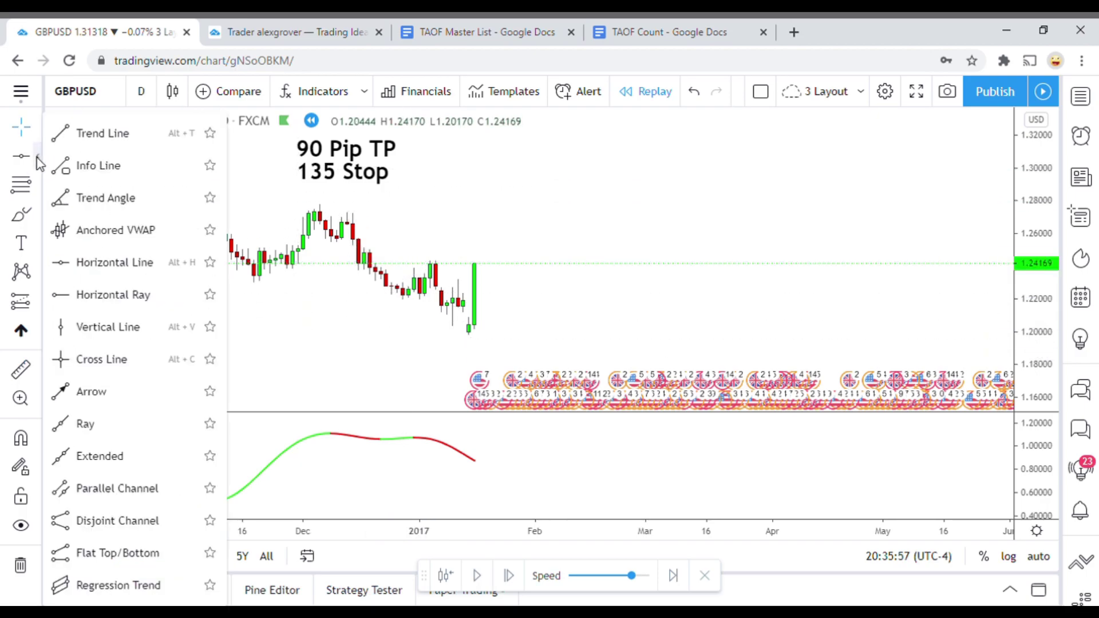
left_click(89, 327)
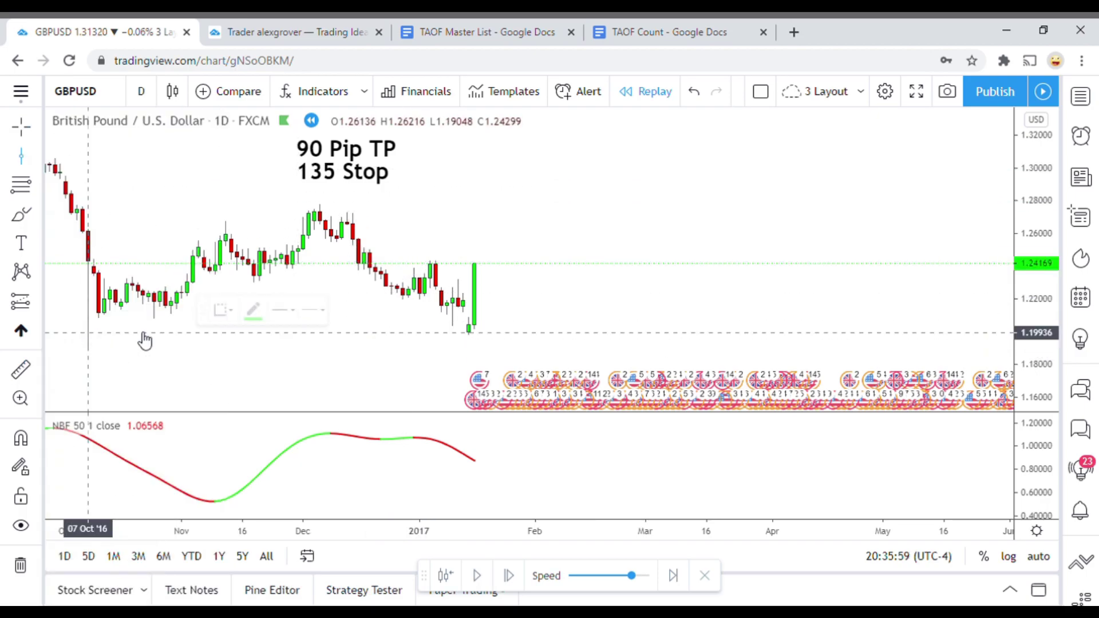
left_click(433, 371)
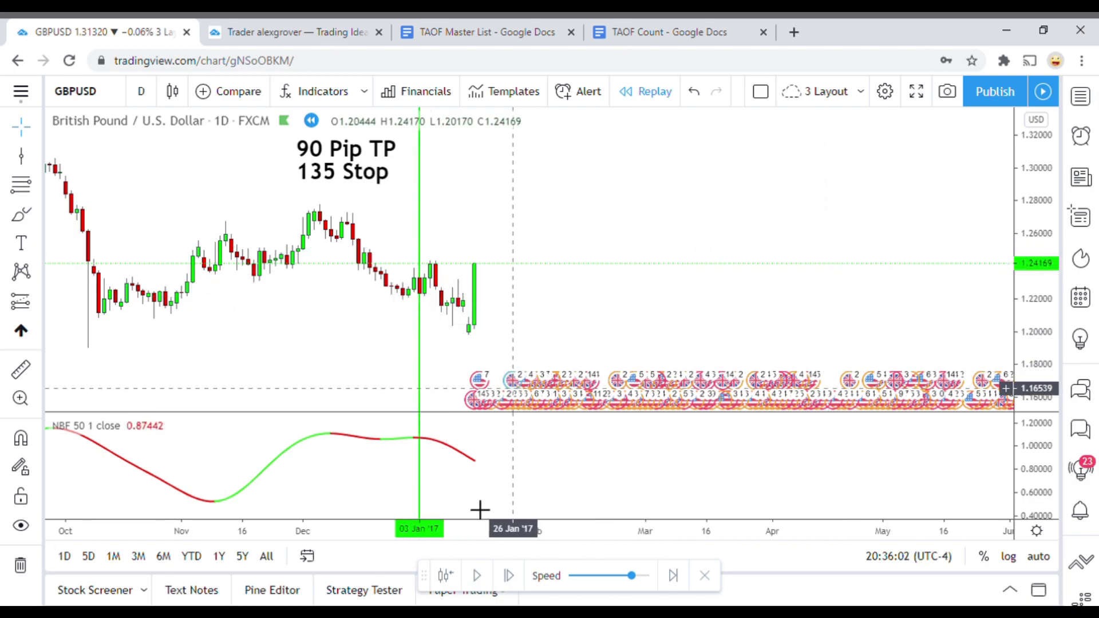
Advance the replay to about 10 February 2017 and measure the downward pip distance near the 27 January candle
left_click(482, 576)
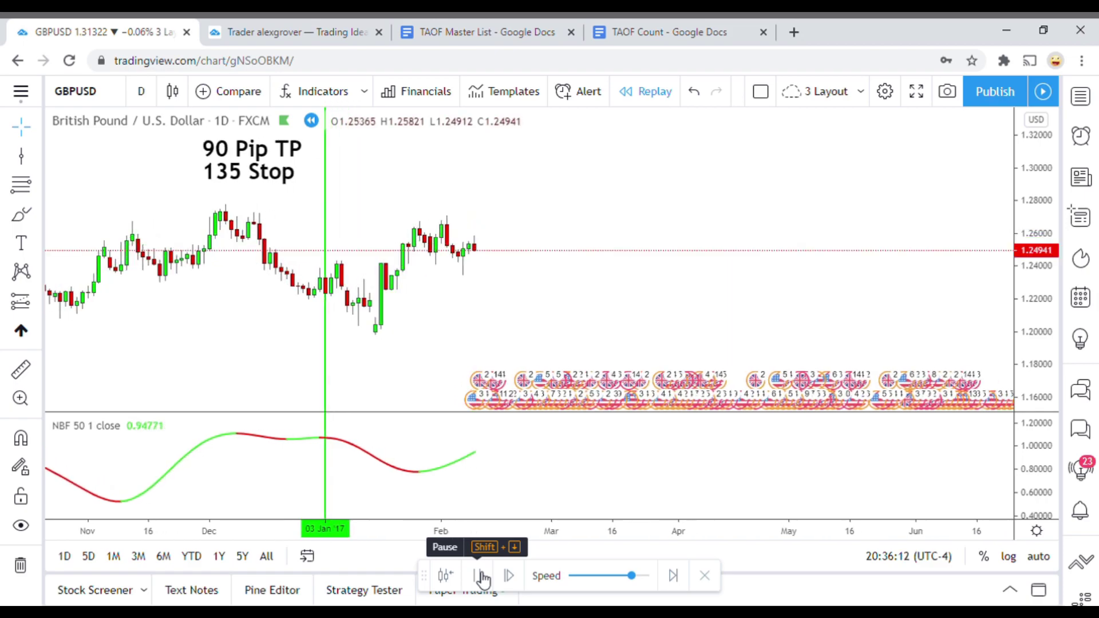
left_click(480, 576)
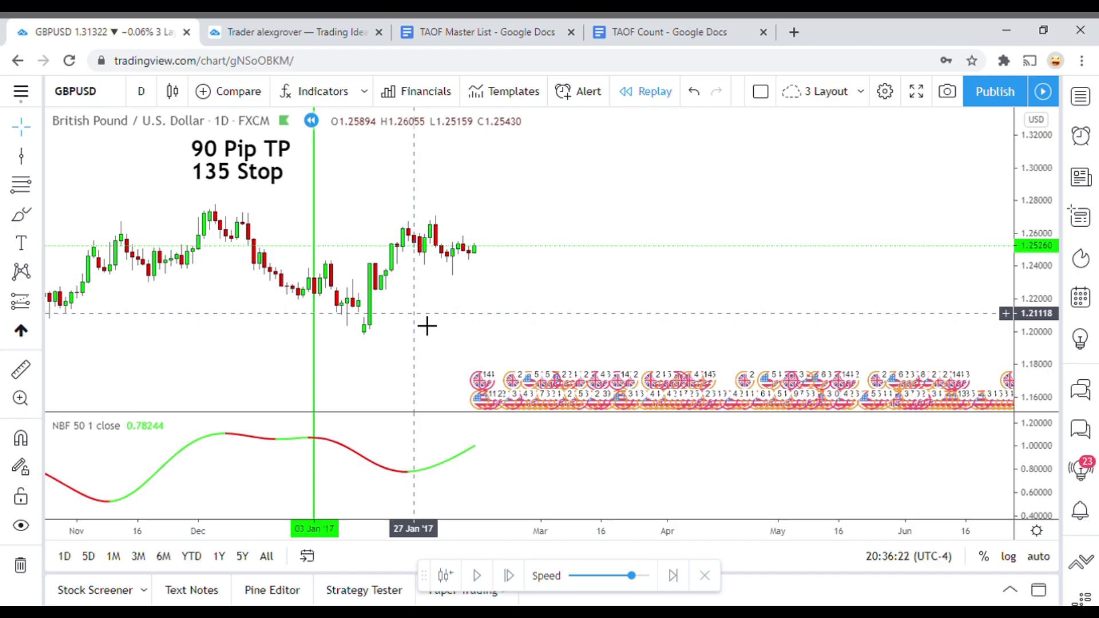
left_click(21, 370)
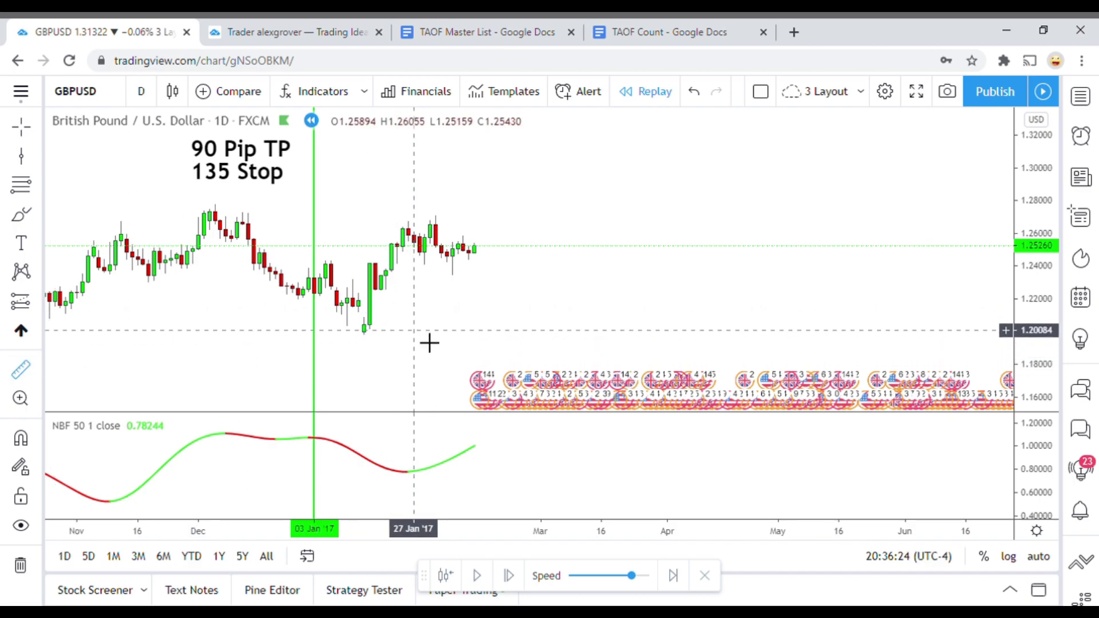
left_click(417, 257)
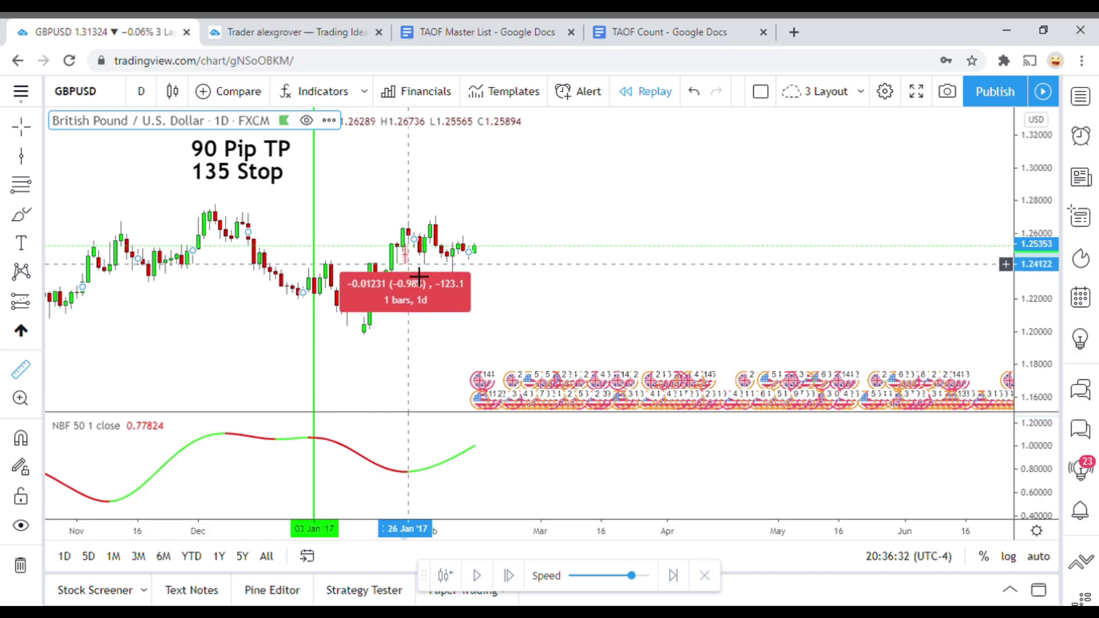
left_click(422, 229)
Mark the NBF turn to green with a vertical line at 27 January 2017
left_click(21, 156)
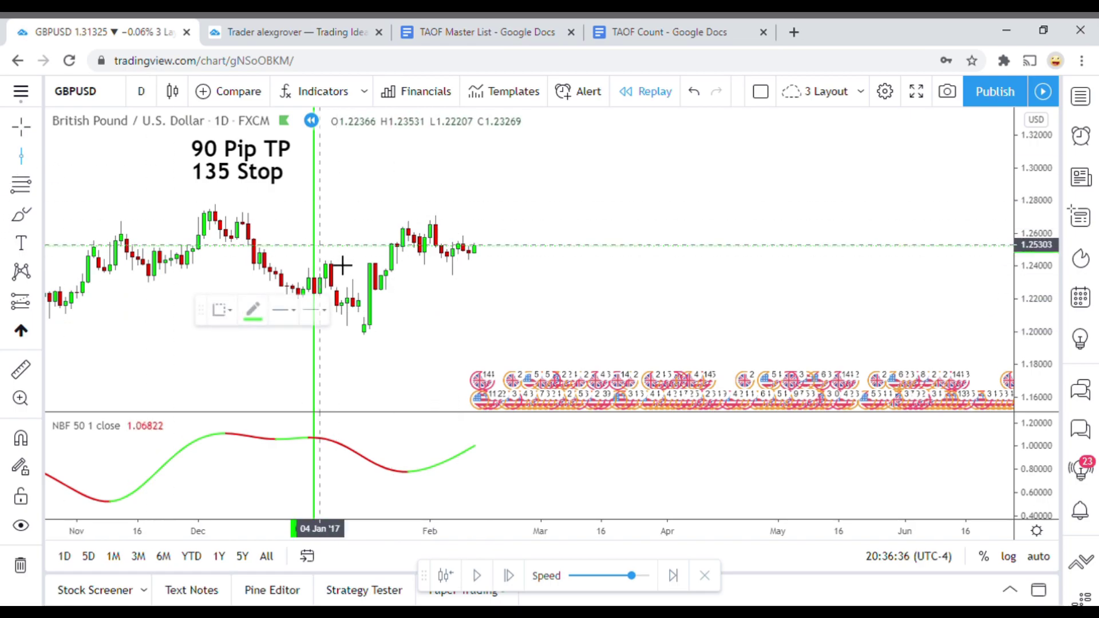
left_click(421, 322)
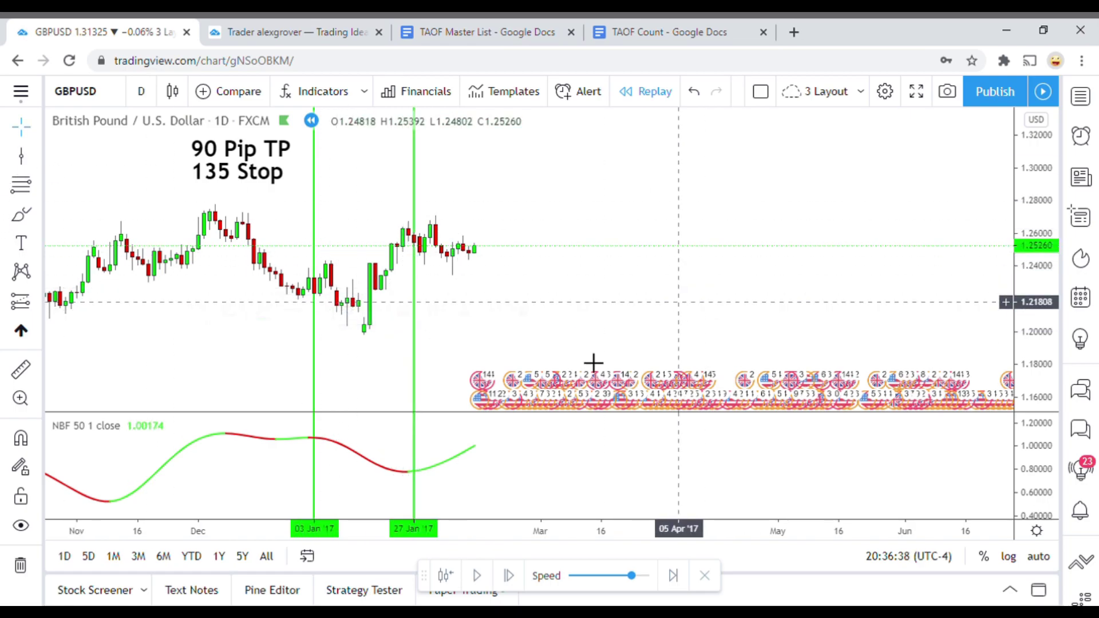
Advance the replay to mid-March 2017 and mark the NBF turn to red with a vertical line at 27 February 2017
left_click(479, 577)
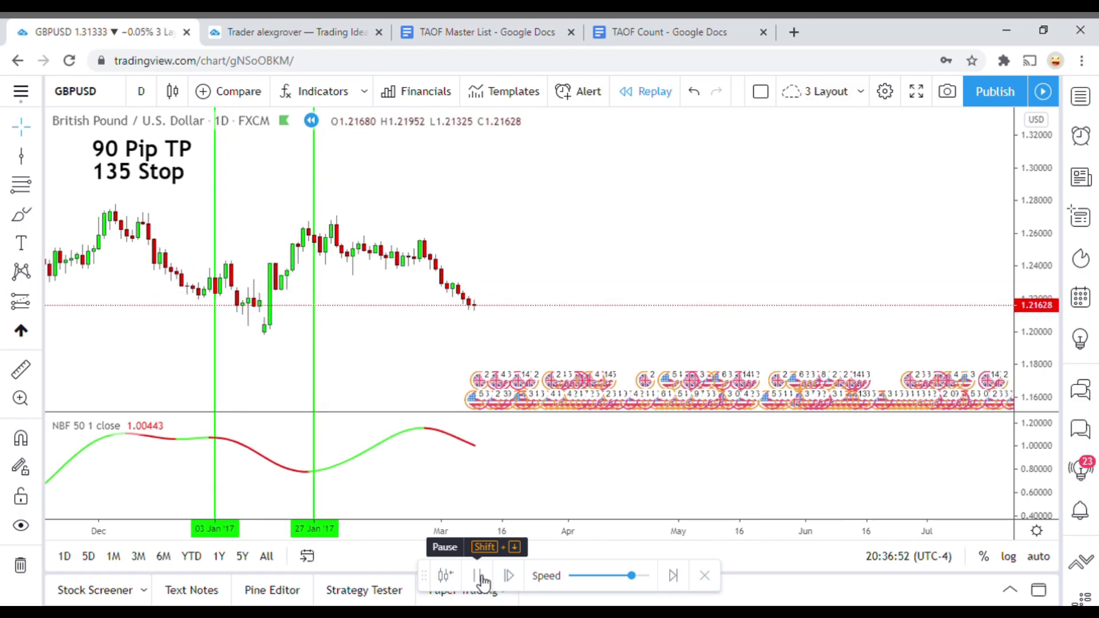
left_click(479, 577)
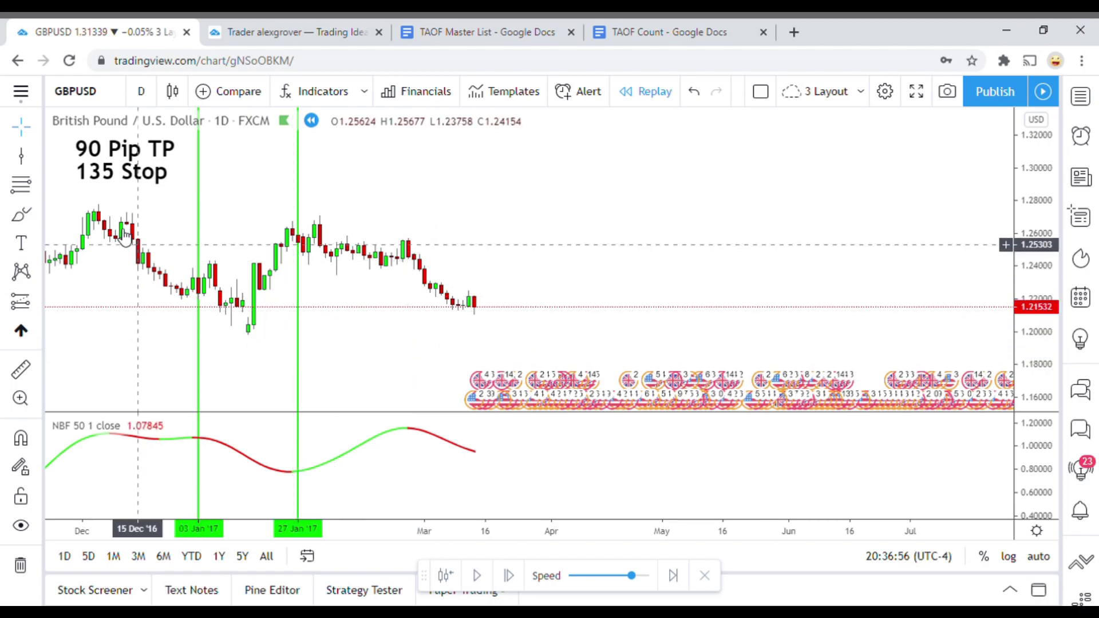
left_click(21, 156)
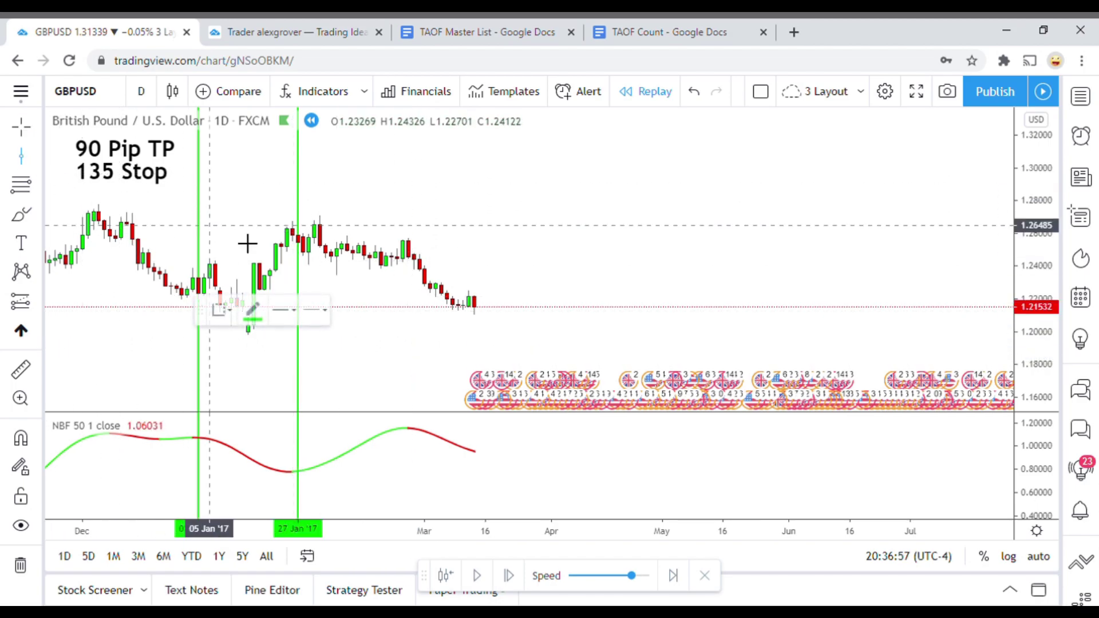
left_click(424, 345)
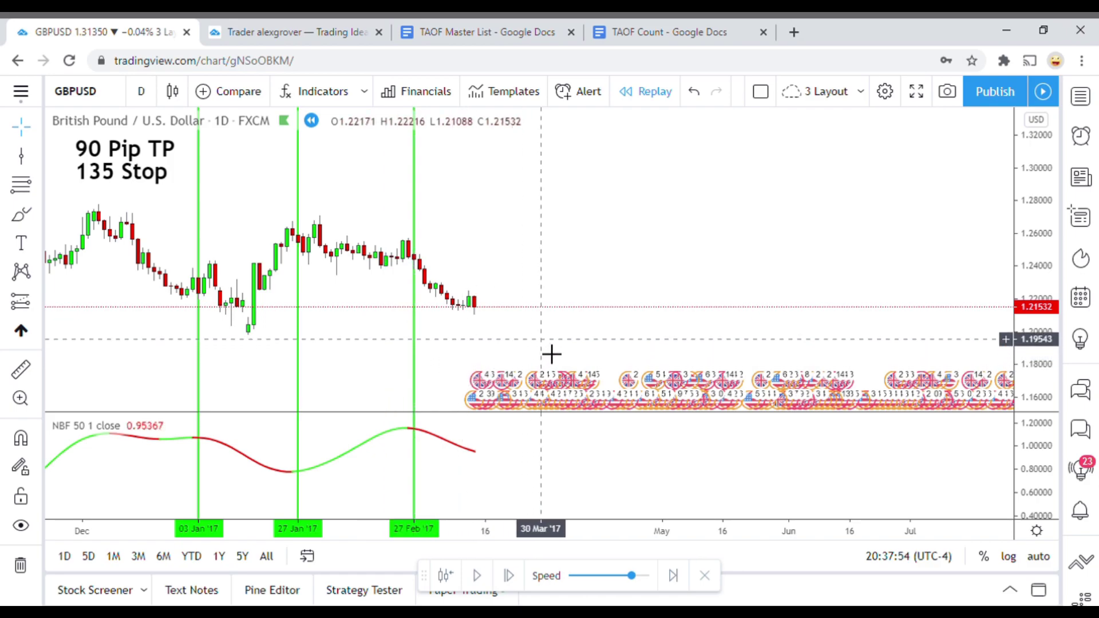
Advance the replay to late March 2017 and pause it
left_click_drag(552, 356, 542, 361)
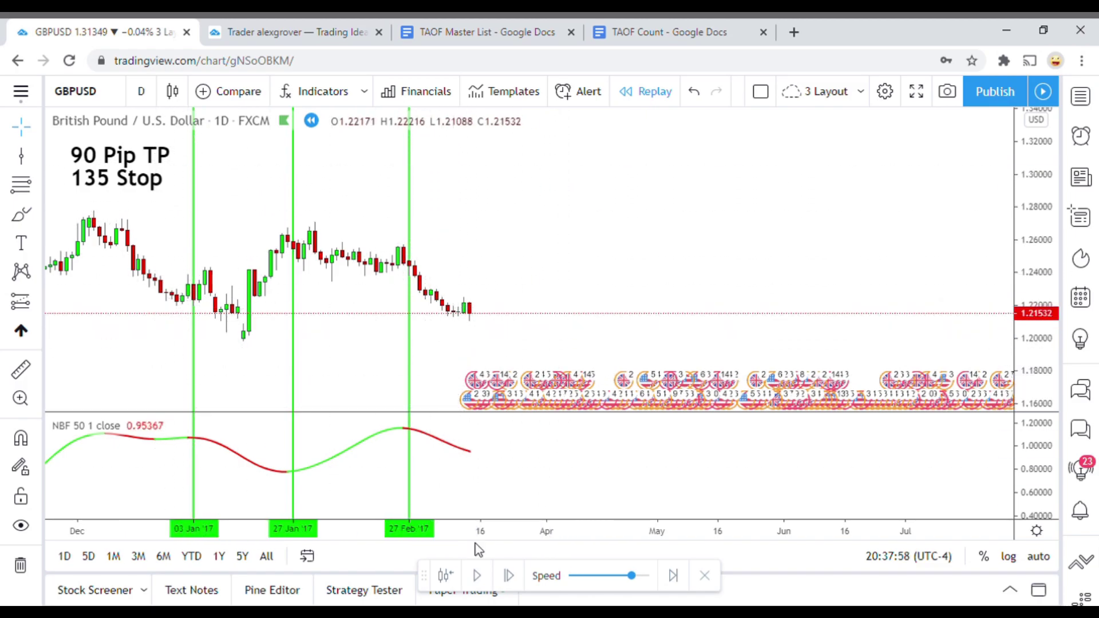
left_click(479, 576)
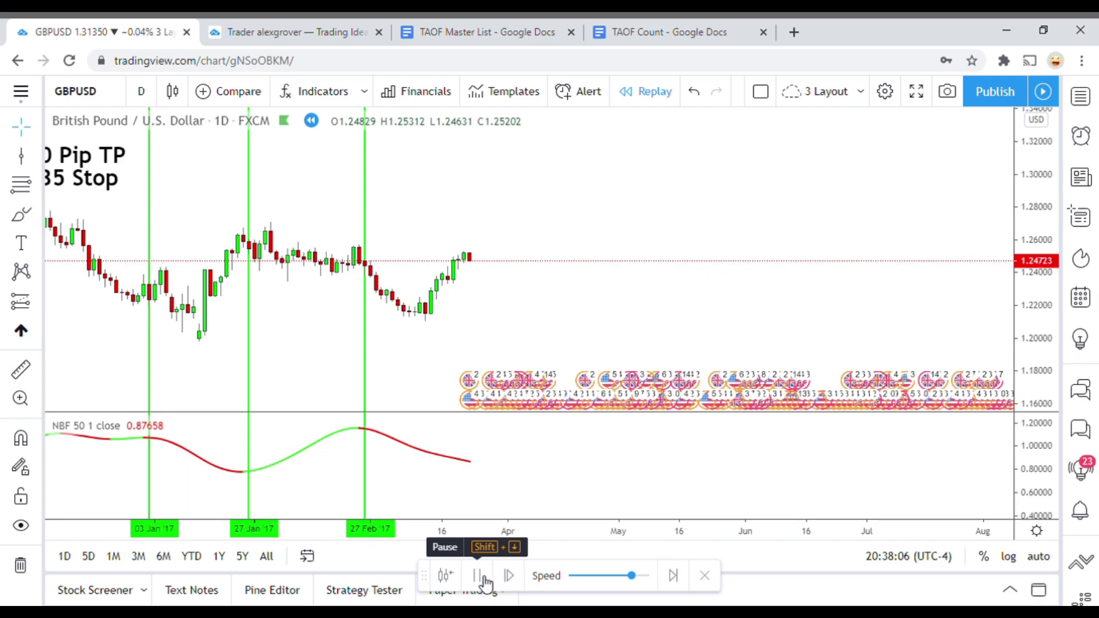
left_click(479, 577)
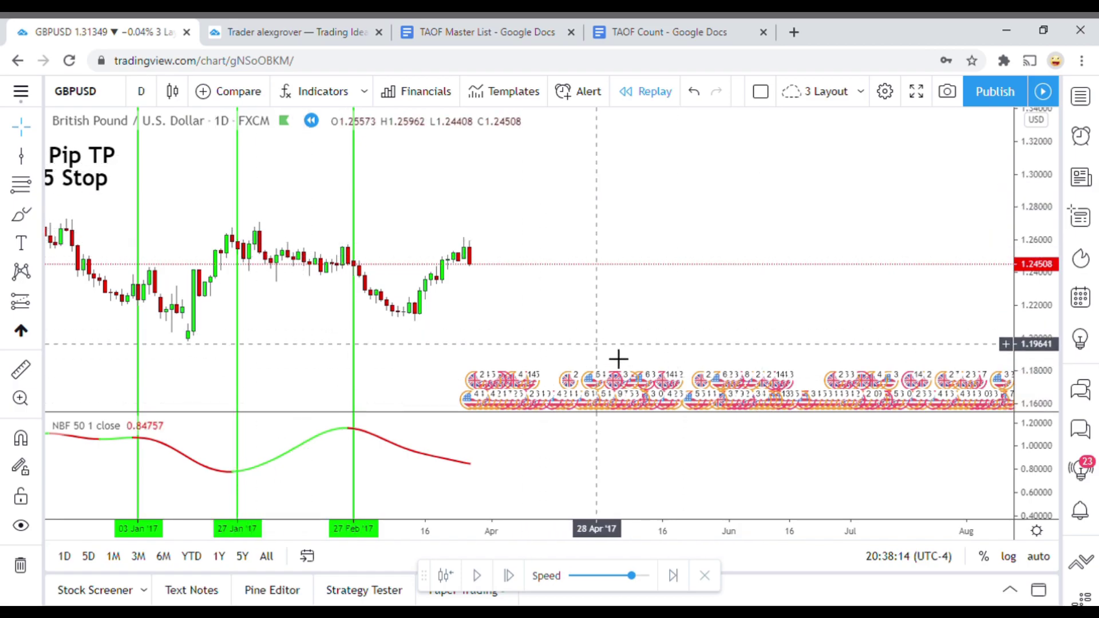
Continue the replay in short runs past the NBF turn to green in early April, pausing in mid-April 2017
scroll(662, 380, "left", 5)
scroll(663, 380, "right", 5)
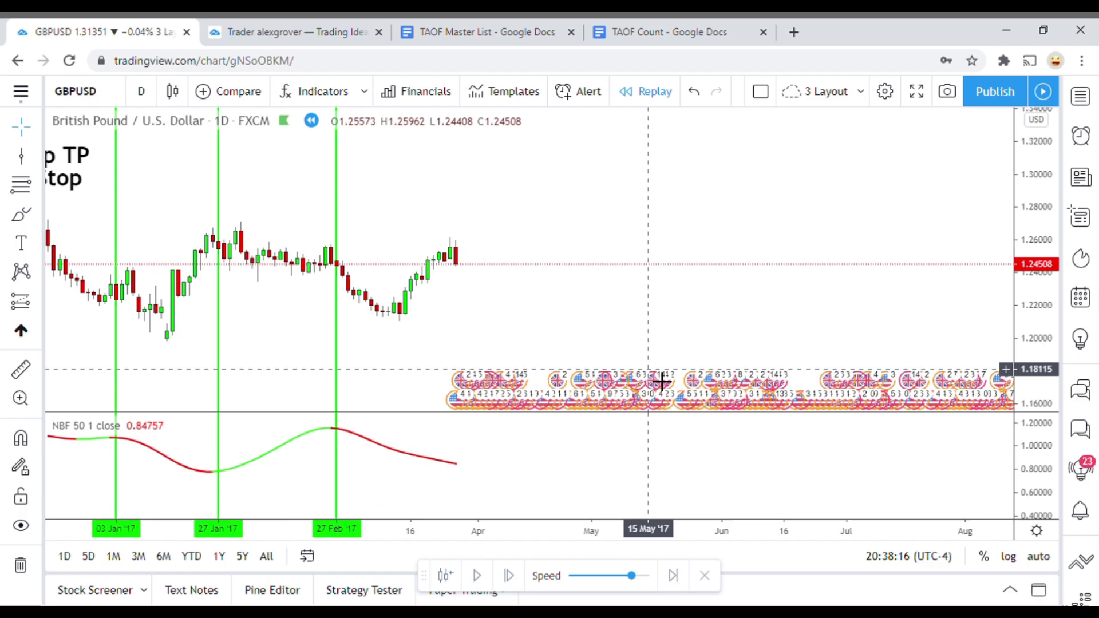
scroll(662, 381, "left", 5)
scroll(609, 370, "right", 5)
scroll(592, 363, "left", 2)
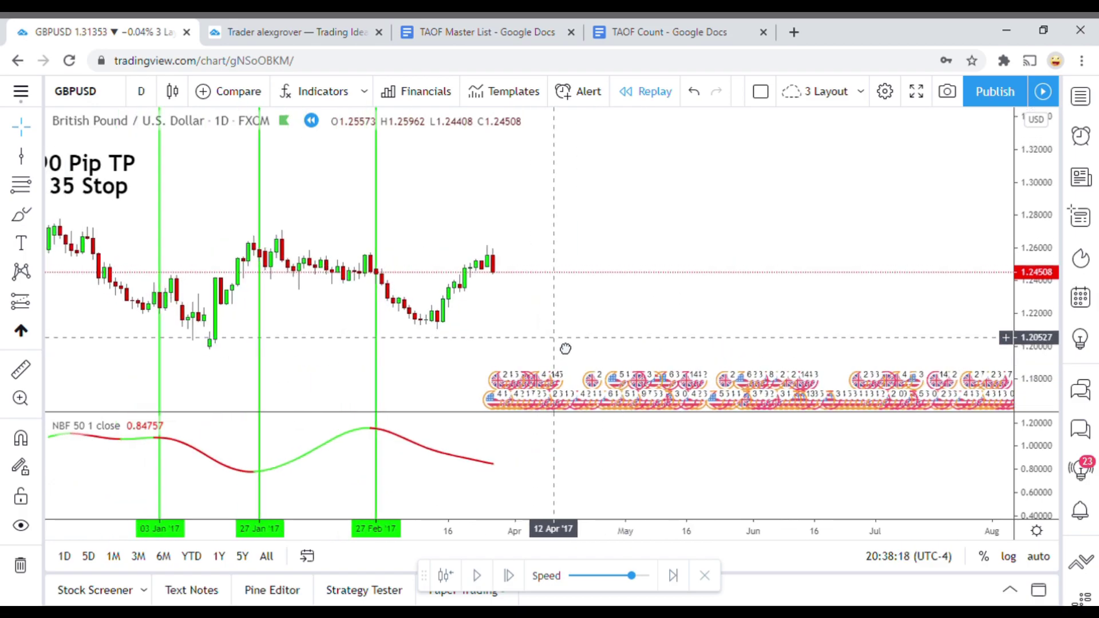
left_click_drag(566, 348, 594, 354)
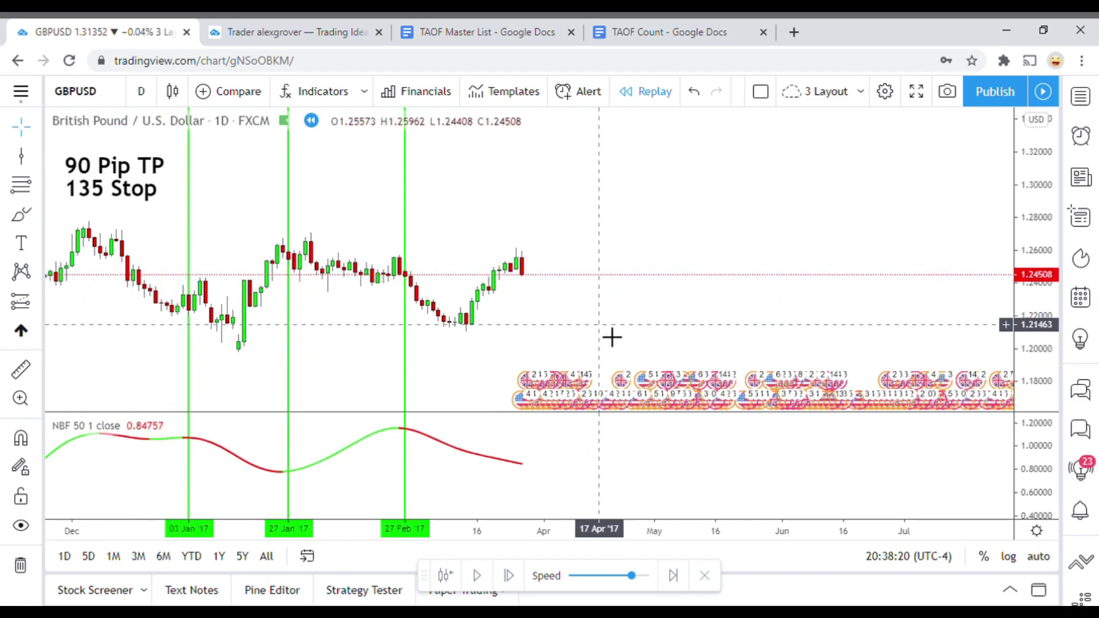
left_click(480, 577)
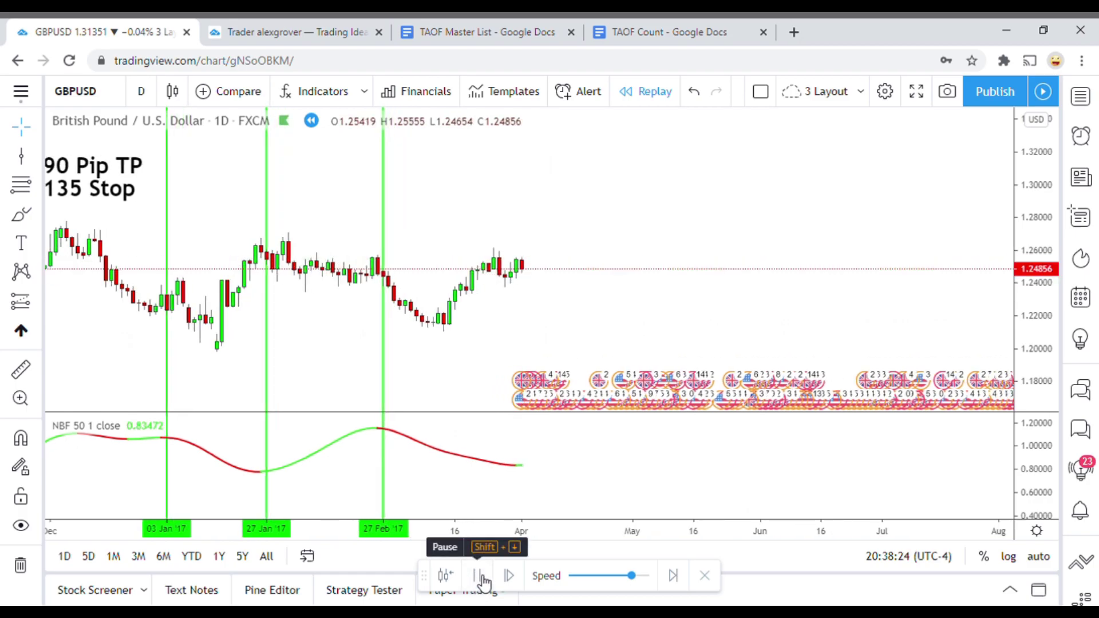
left_click(480, 577)
left_click_drag(596, 334, 555, 338)
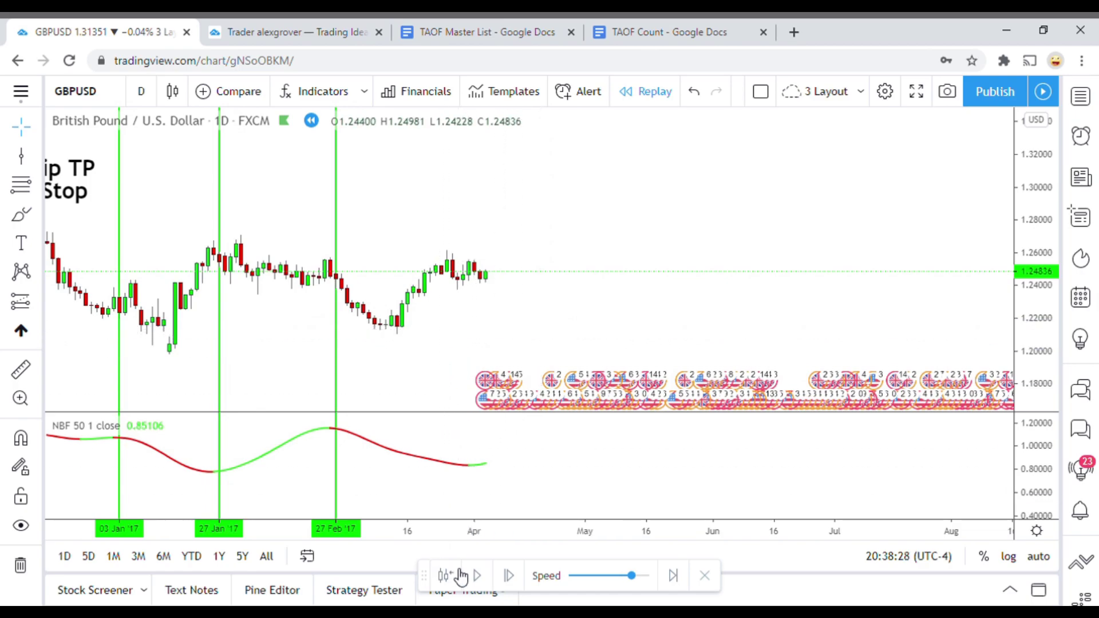
left_click(478, 577)
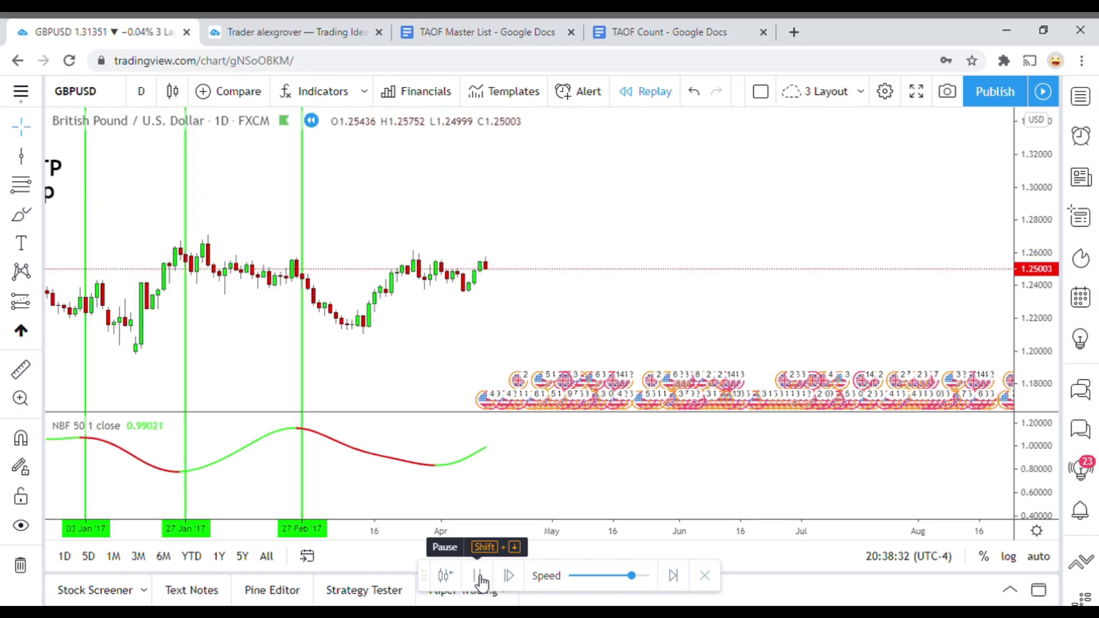
left_click(478, 577)
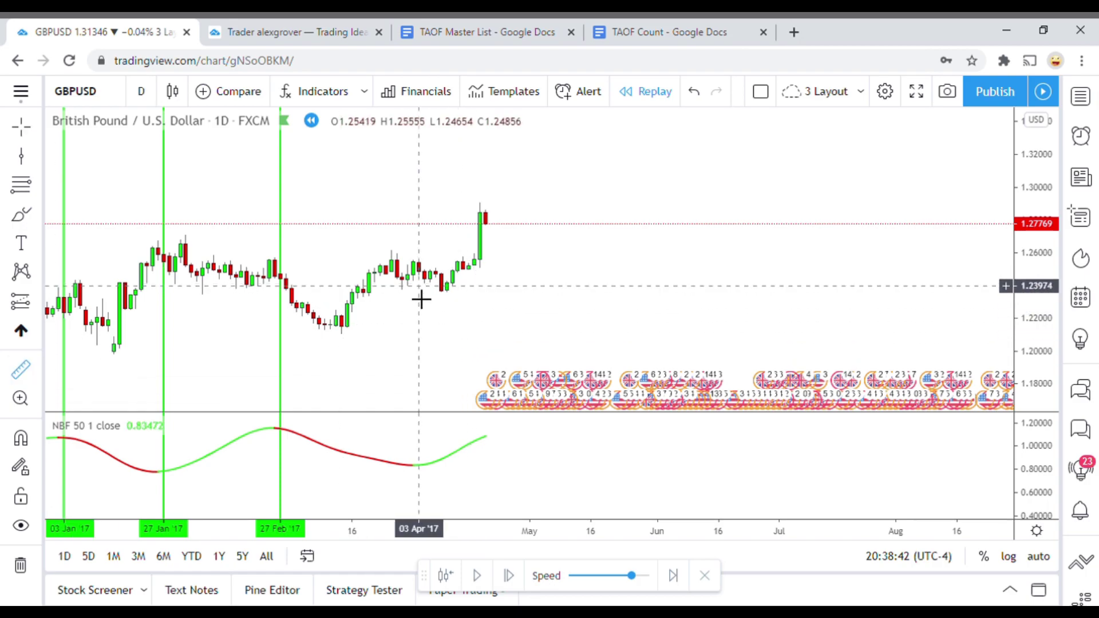
Measure the price move after the early-April NBF turn to green and mark the turn with a vertical line at 3 April 2017
left_click(430, 283)
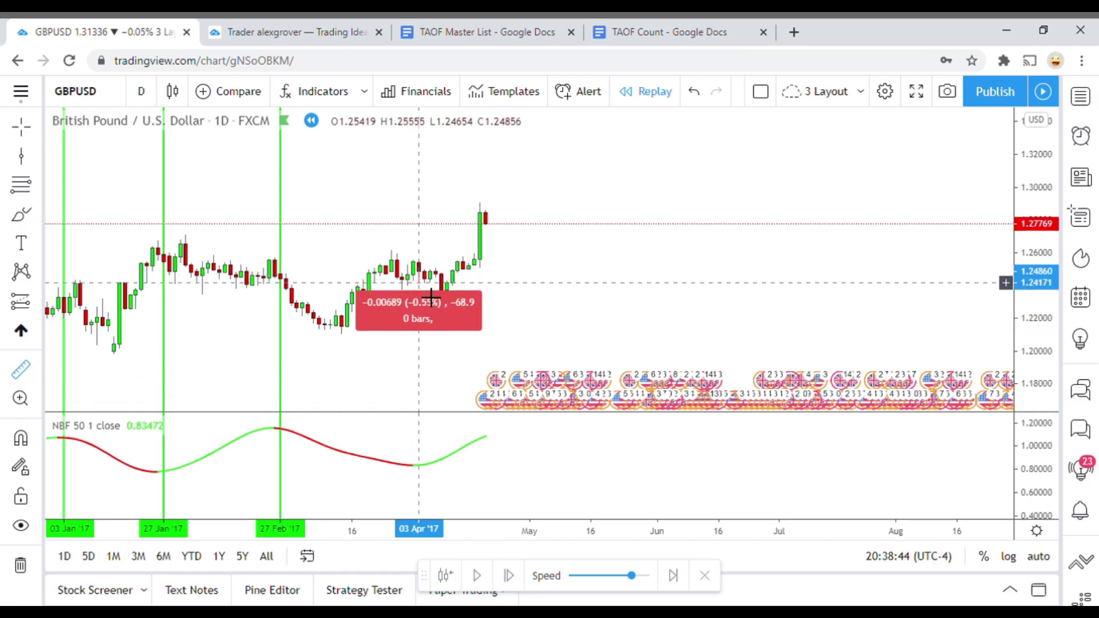
left_click(462, 341)
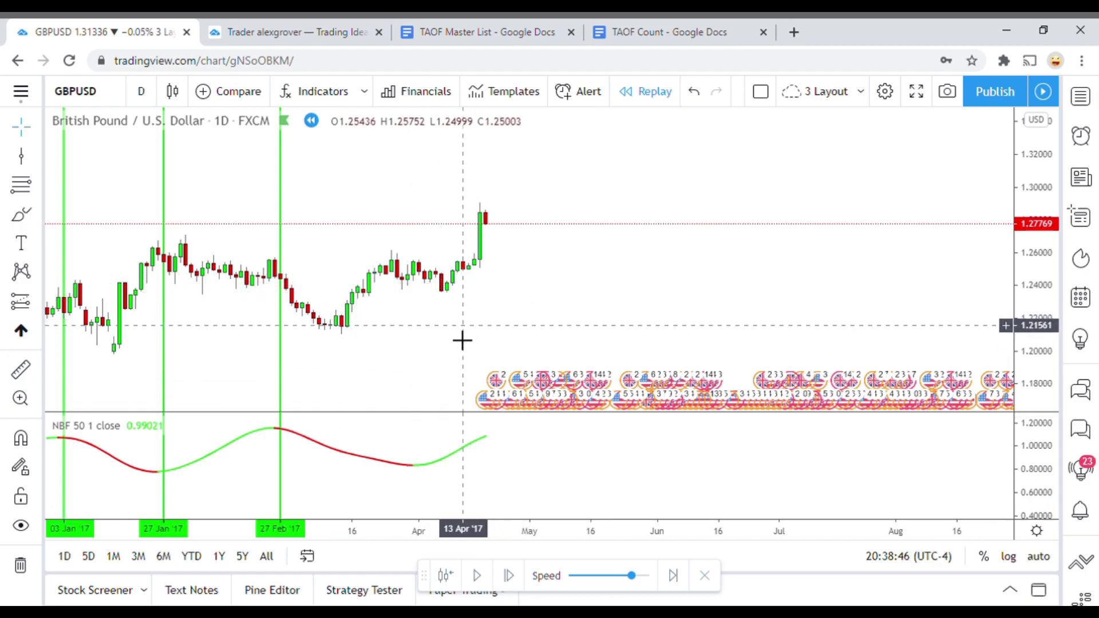
left_click(22, 159)
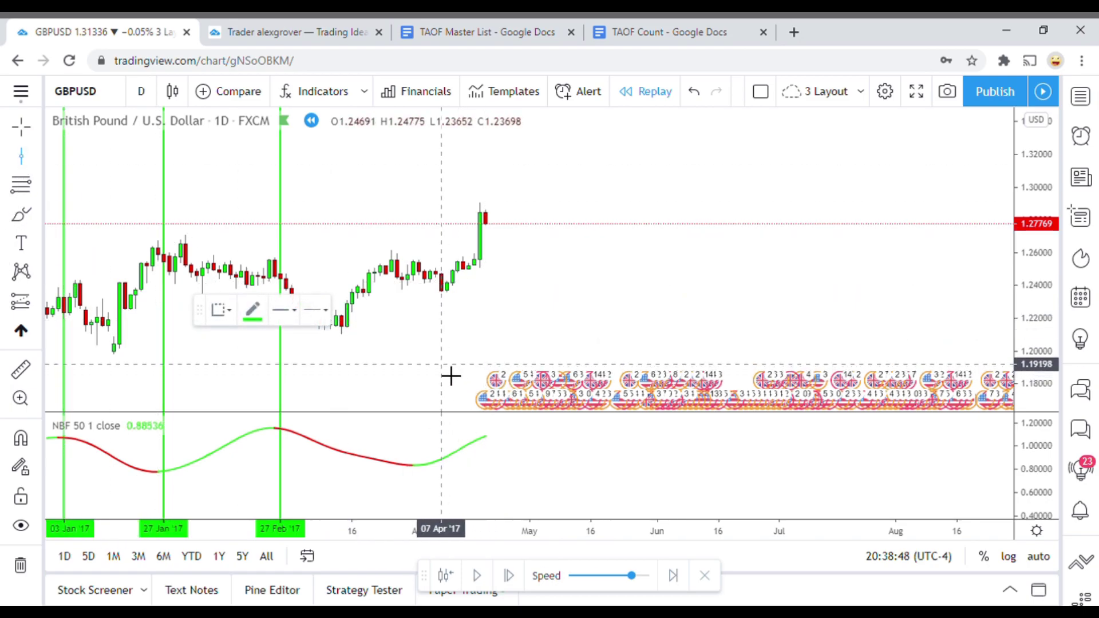
left_click(429, 364)
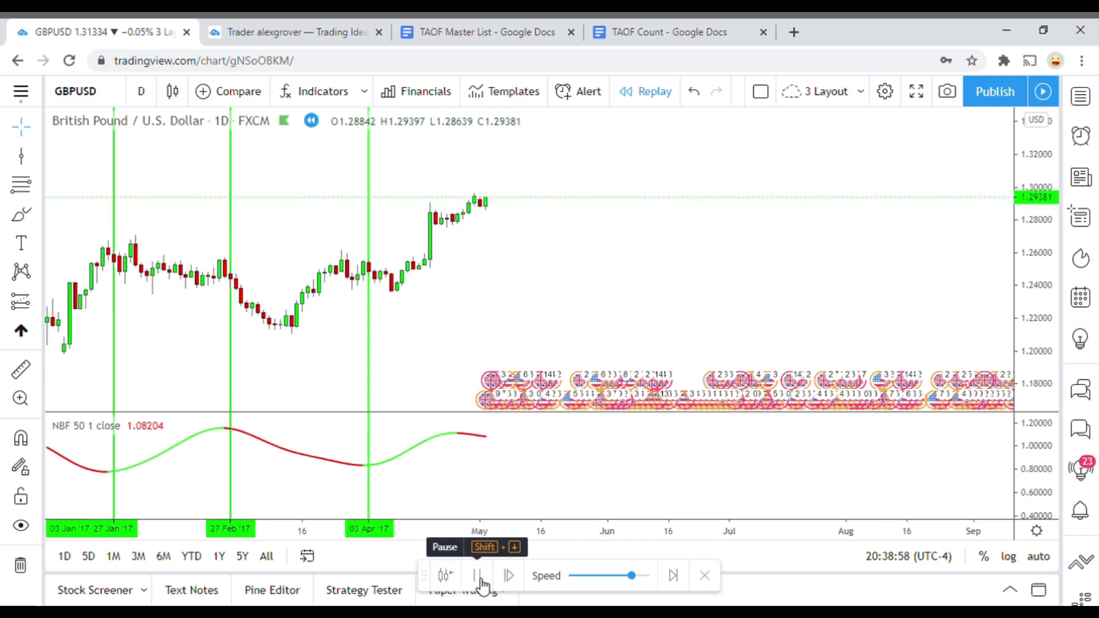
Pause the replay in early May 2017 and measure the price distance from the latest candle up to around the black horizontal line
left_click(478, 577)
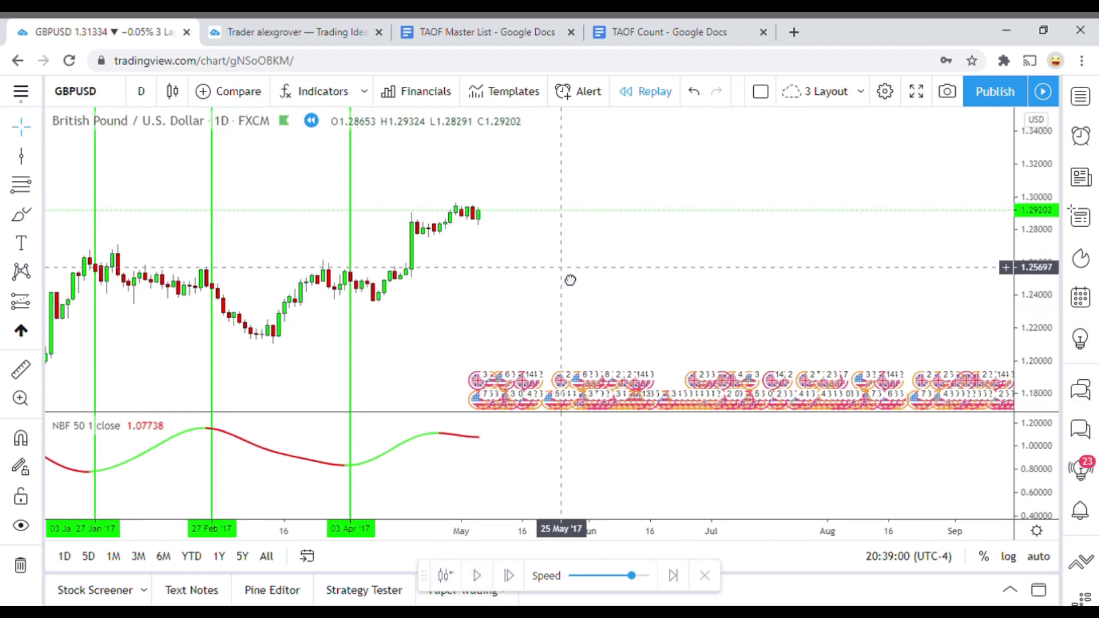
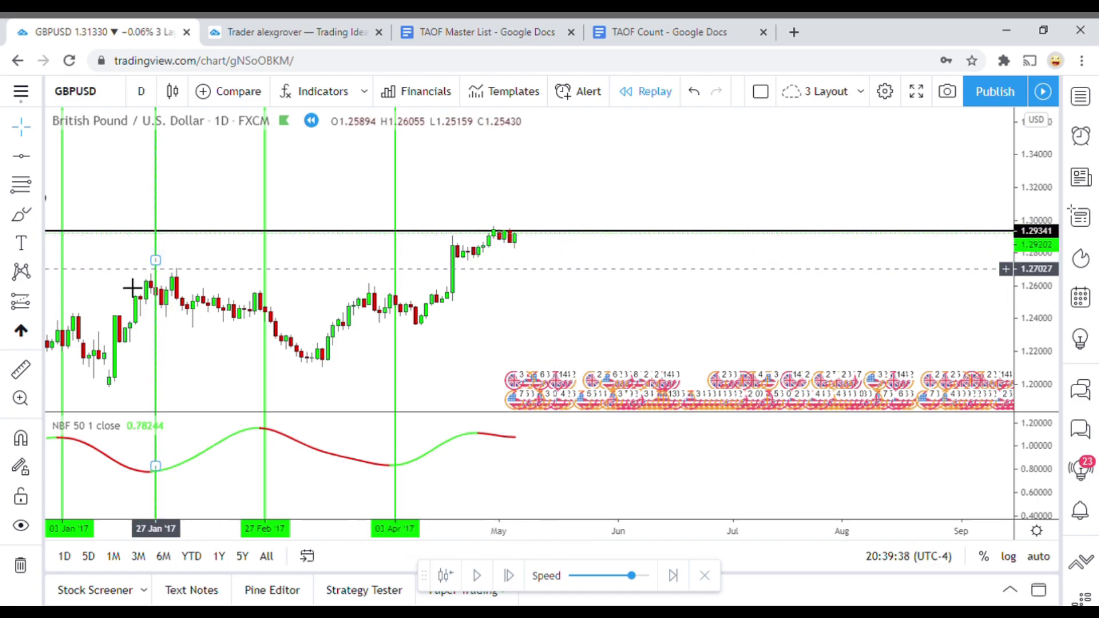
key("shift")
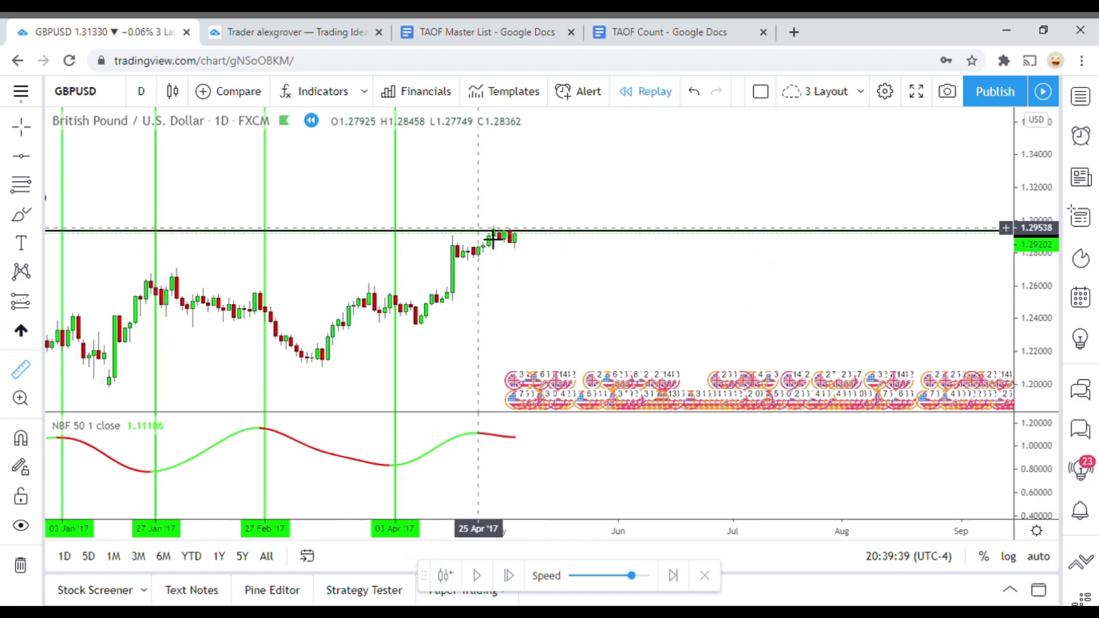
left_click(525, 258)
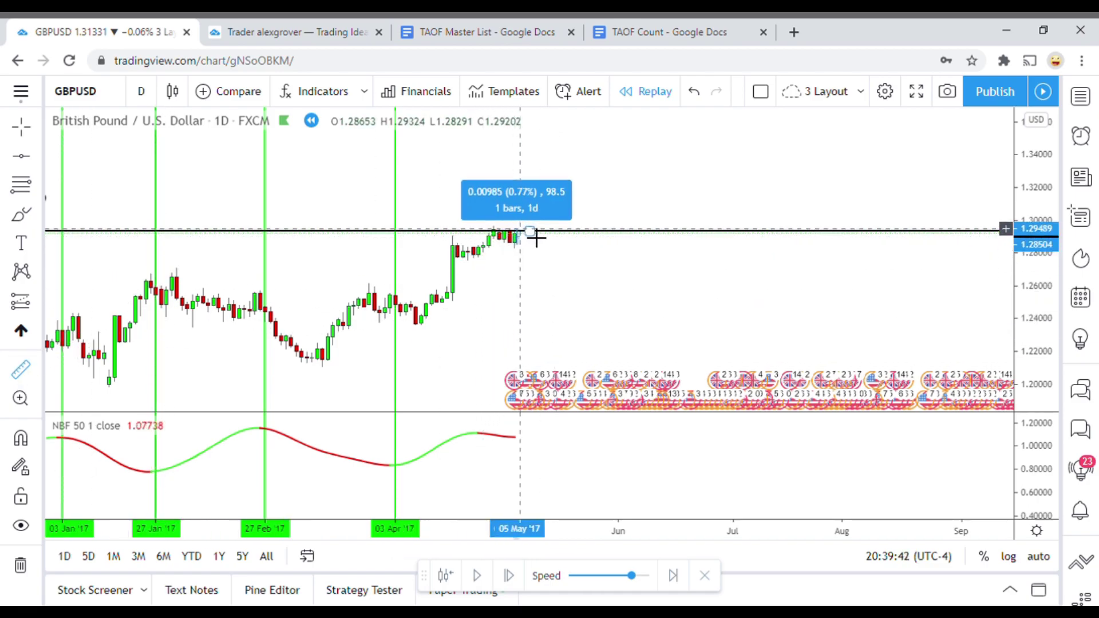
left_click(536, 239)
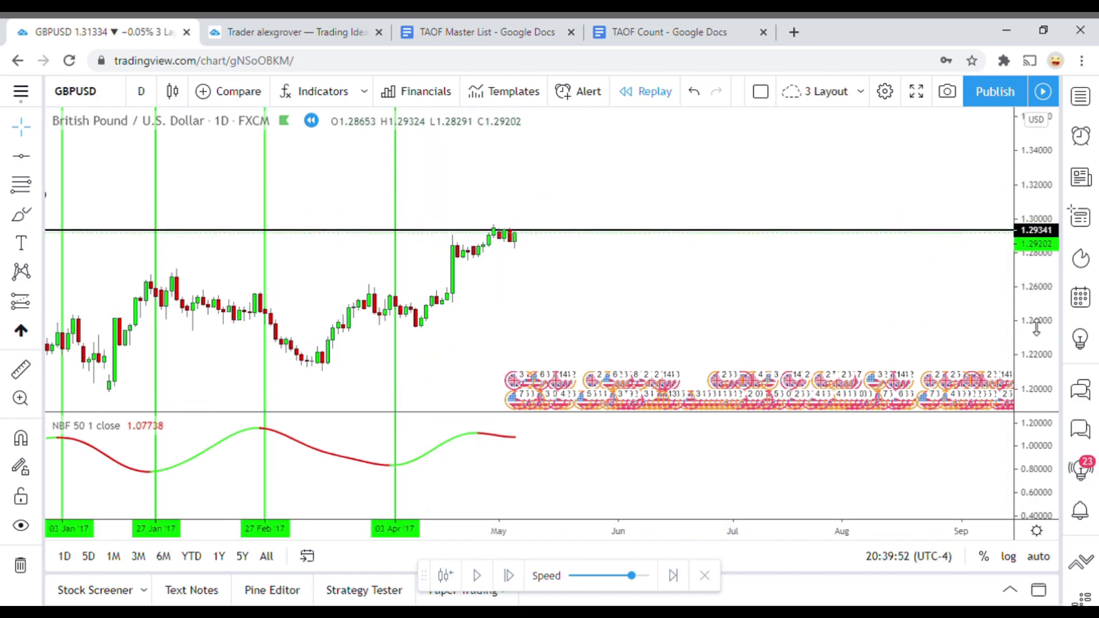
Advance the replay in short runs past the early-May NBF turn to green, pausing in late May 2017
scroll(788, 338, "down", 3)
scroll(725, 351, "up", 1)
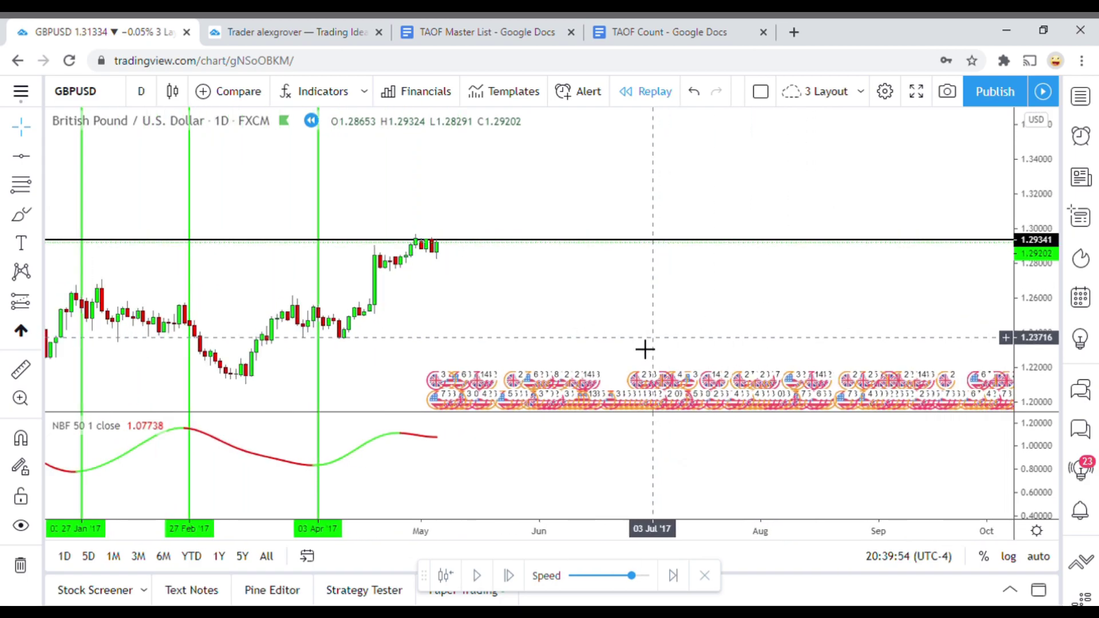
left_click(483, 575)
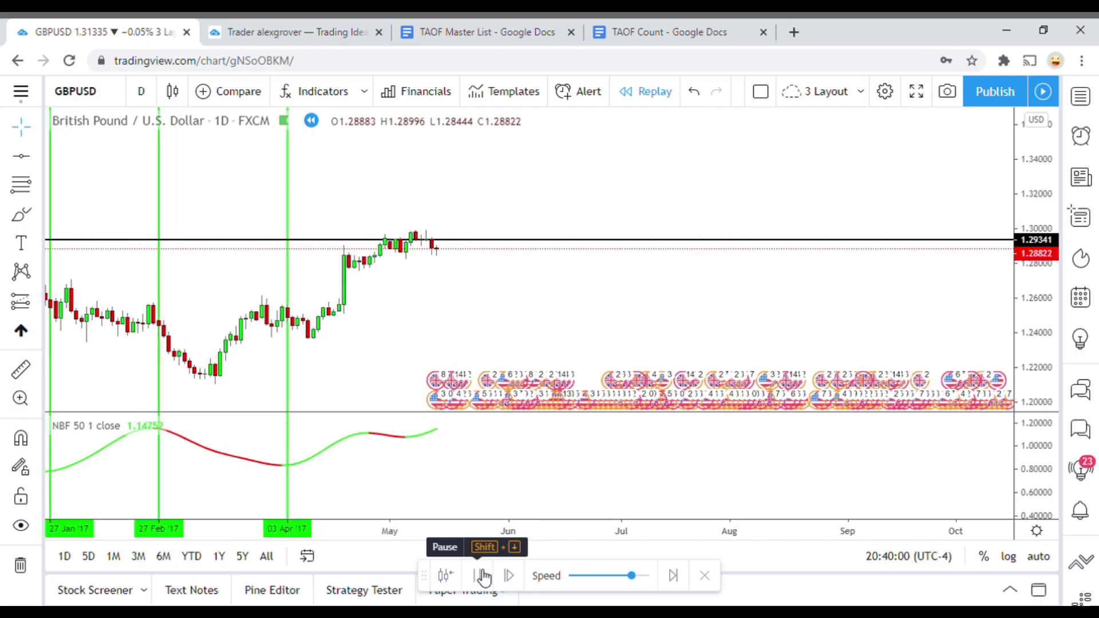
left_click(483, 576)
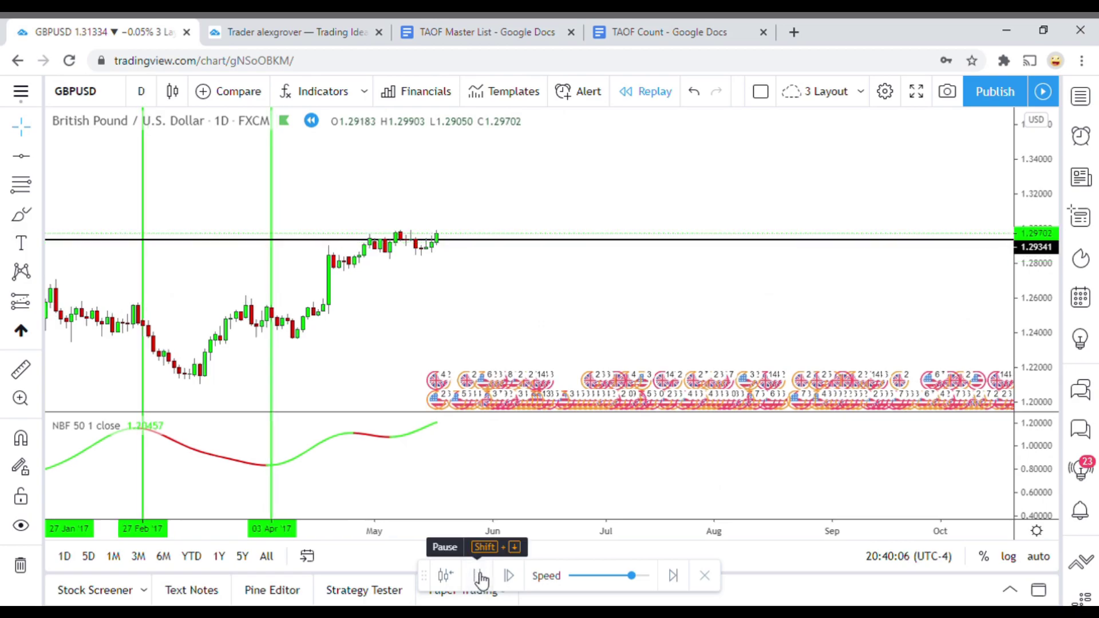
left_click(479, 576)
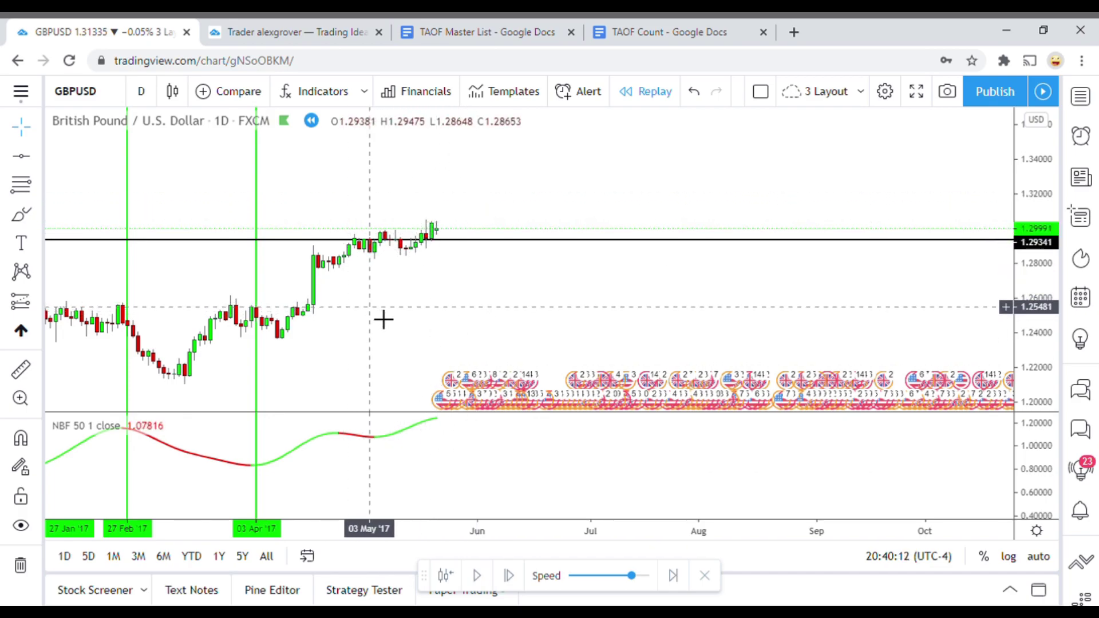
Mark the NBF turn to red with a vertical line at 26 April 2017 and colour the line red
left_click_drag(384, 320, 370, 321)
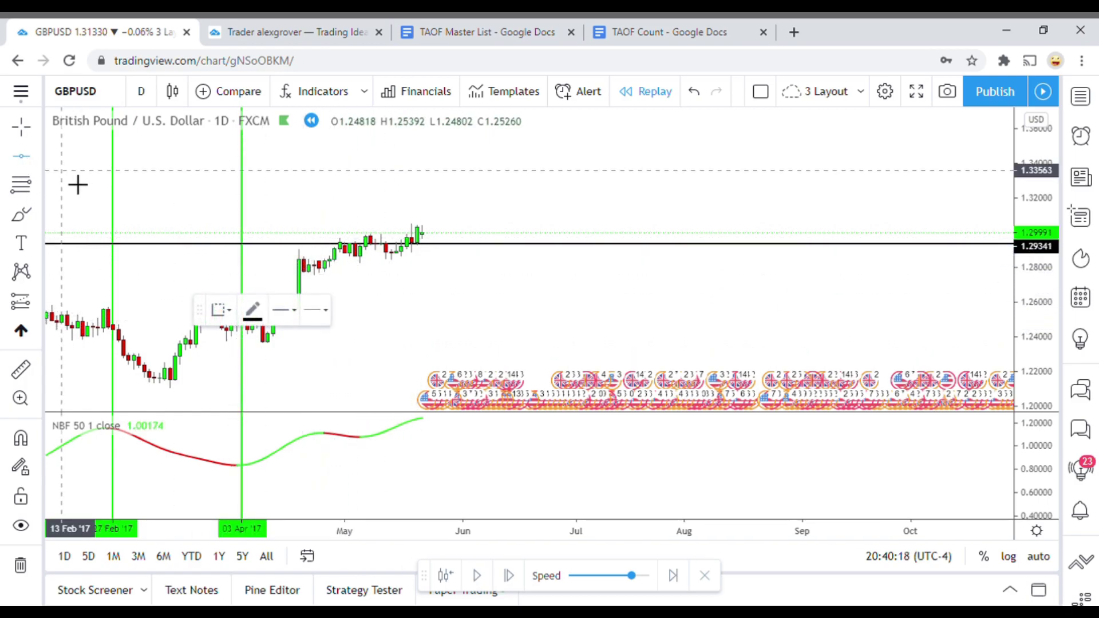
left_click(39, 156)
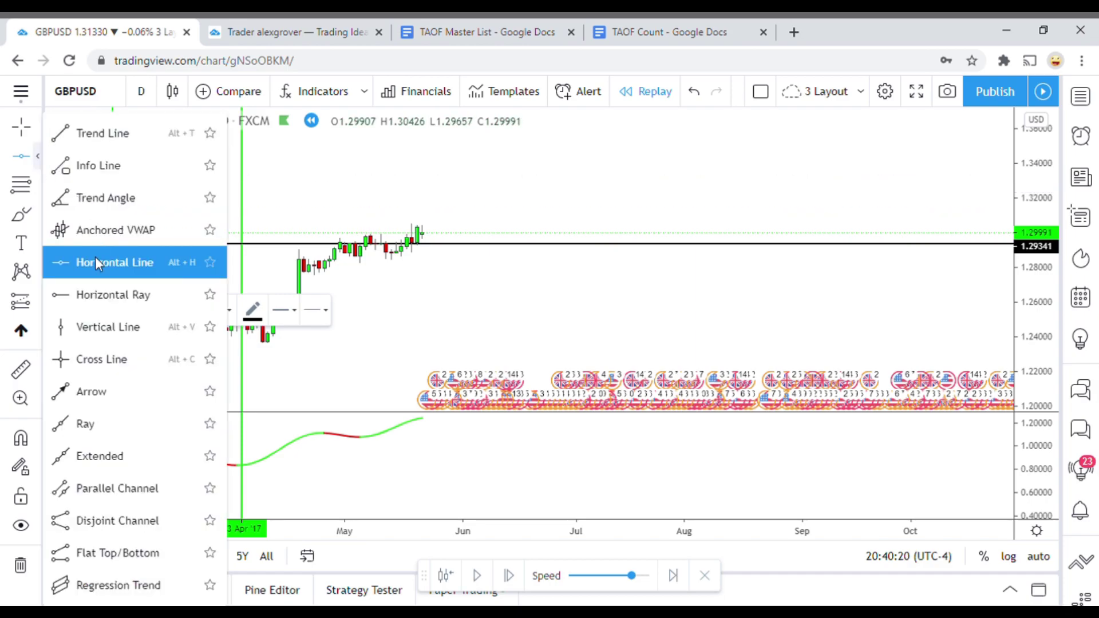
left_click(94, 328)
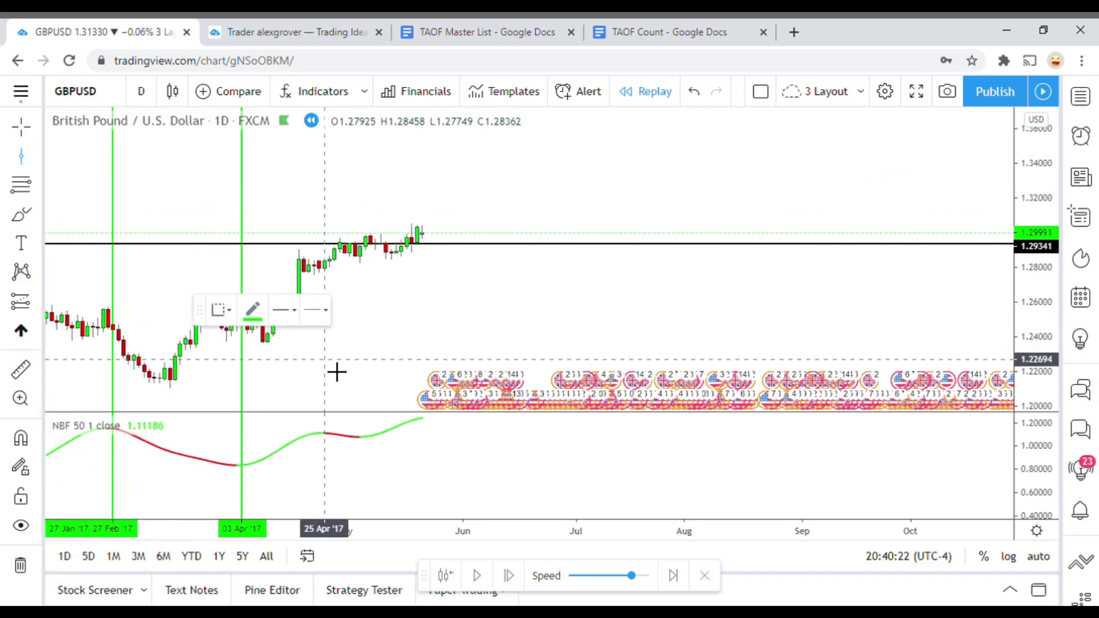
left_click(343, 375)
left_click(255, 313)
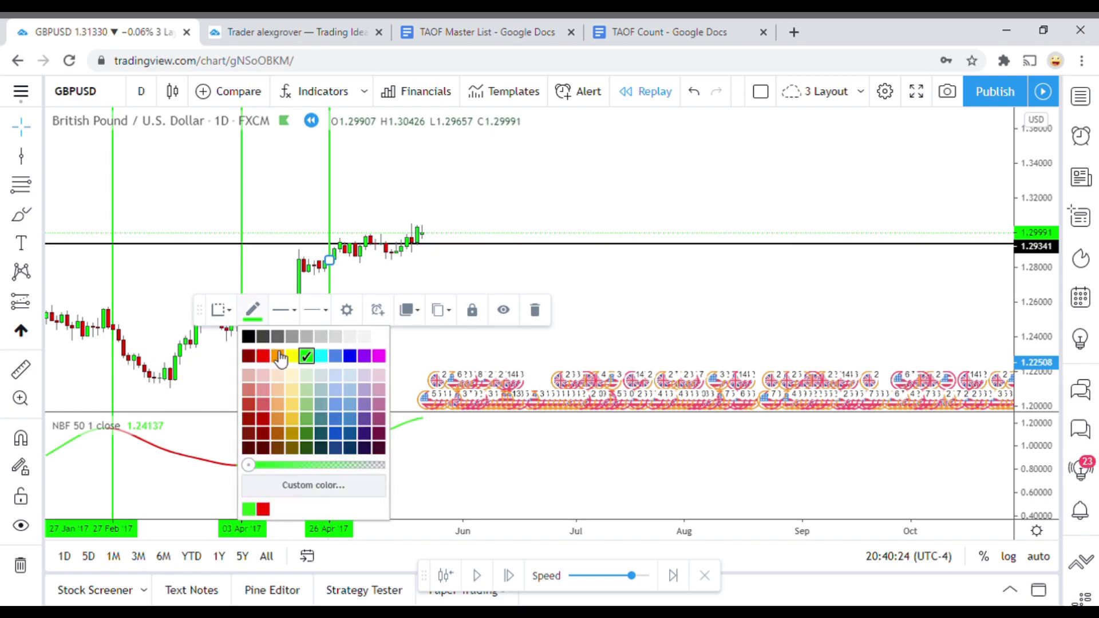
left_click(263, 356)
left_click(366, 302)
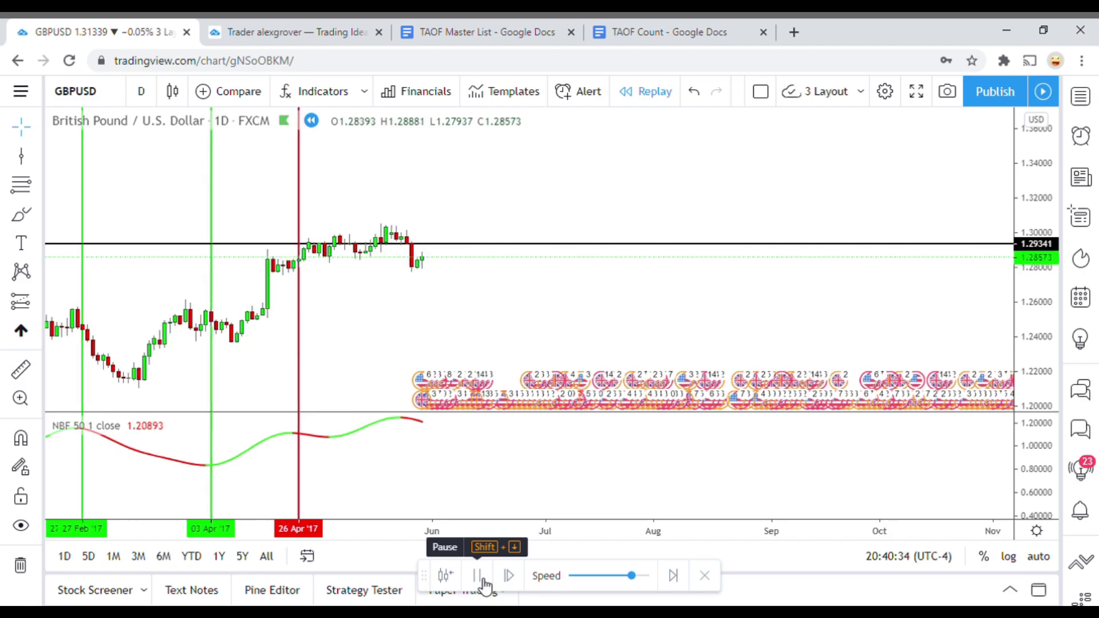
Pause the replay at the start of June 2017 and measure the price rise after the early-May NBF turn to green
left_click(482, 580)
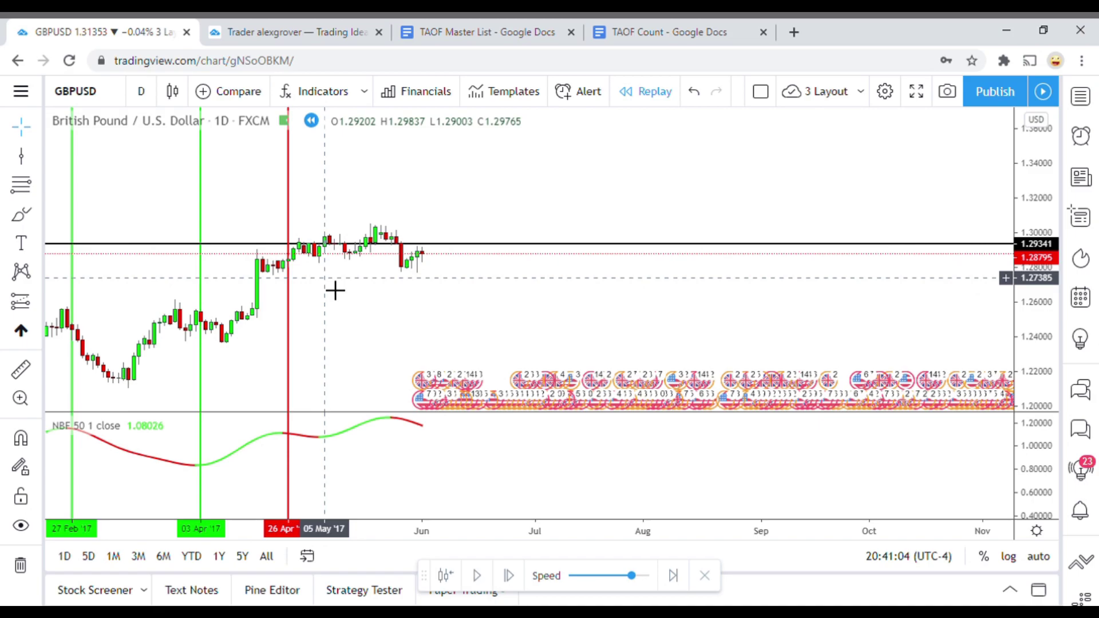
left_click(23, 372)
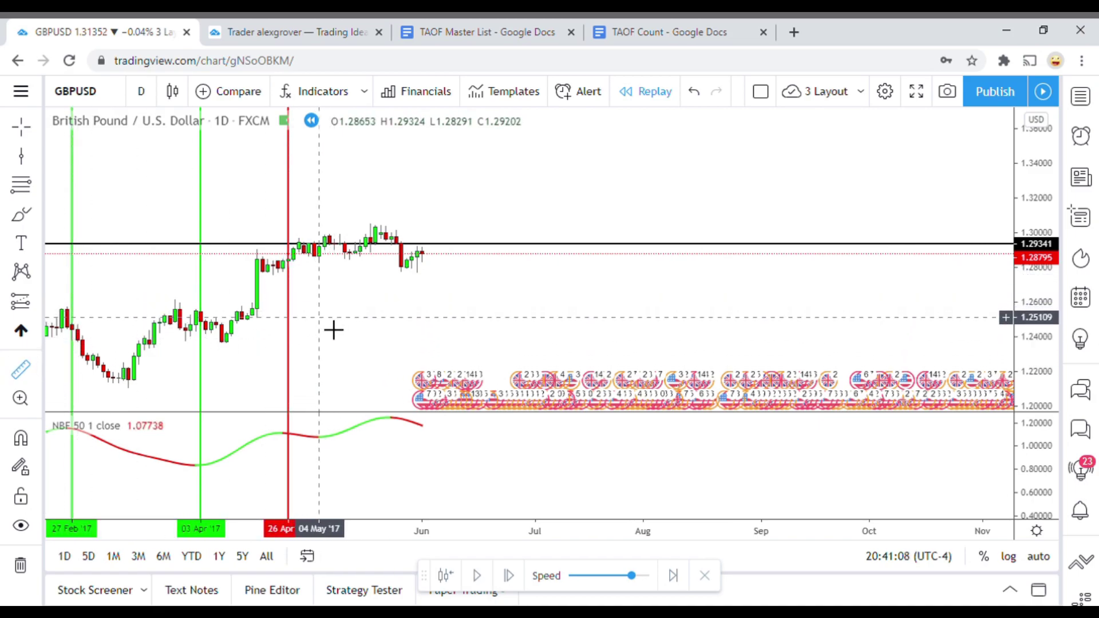
left_click(325, 246)
left_click(325, 236)
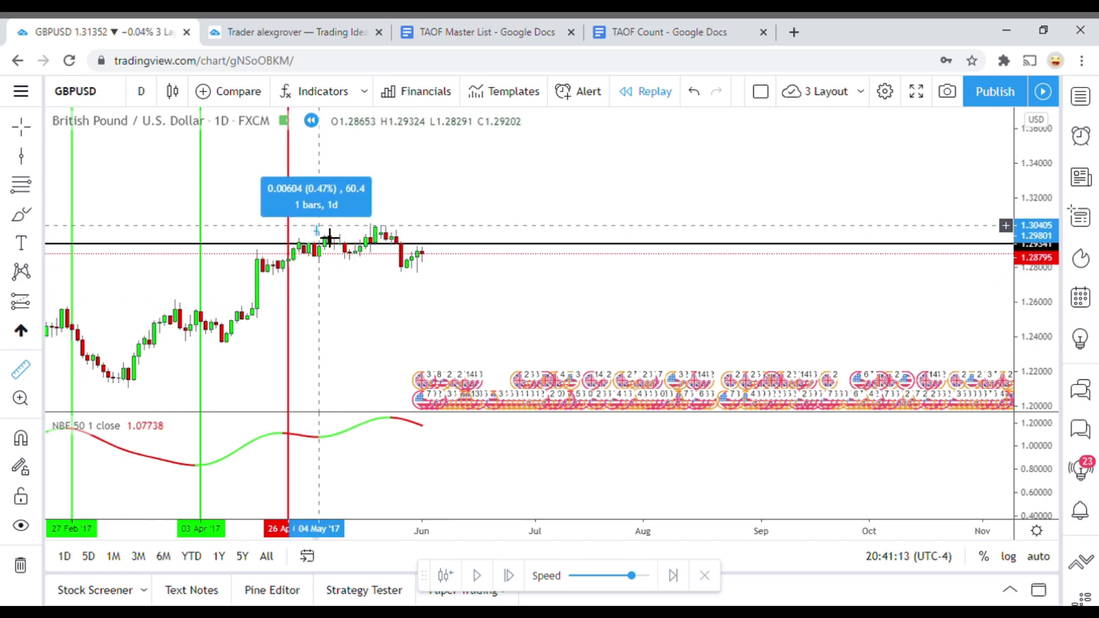
left_click(389, 307)
Mark the NBF turn to green with a red vertical line at 5 May 2017
left_click(21, 156)
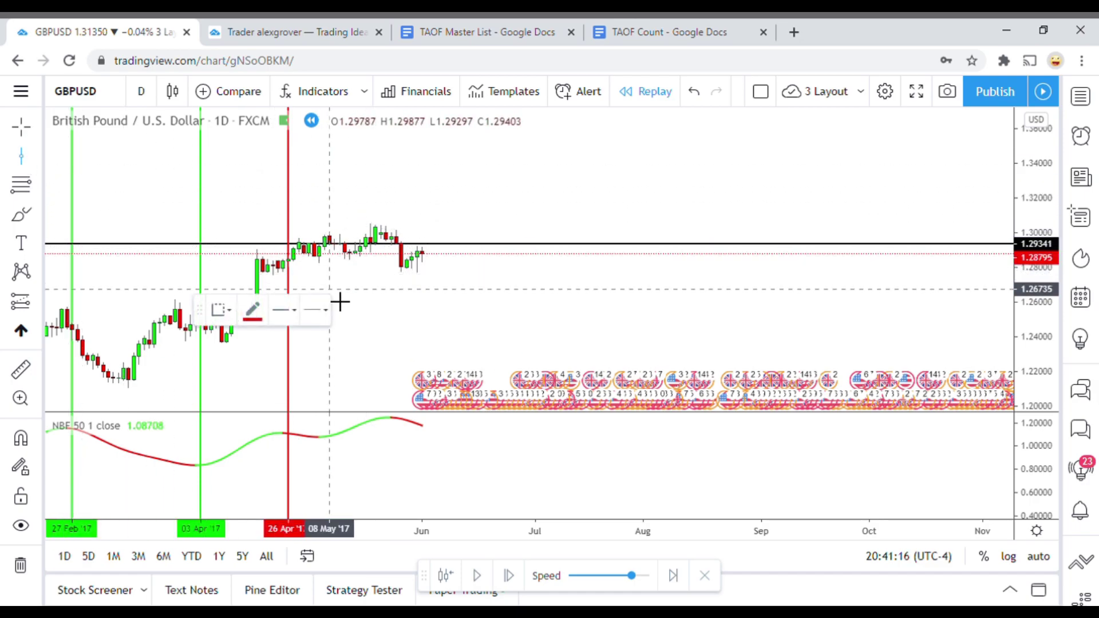
left_click(338, 291)
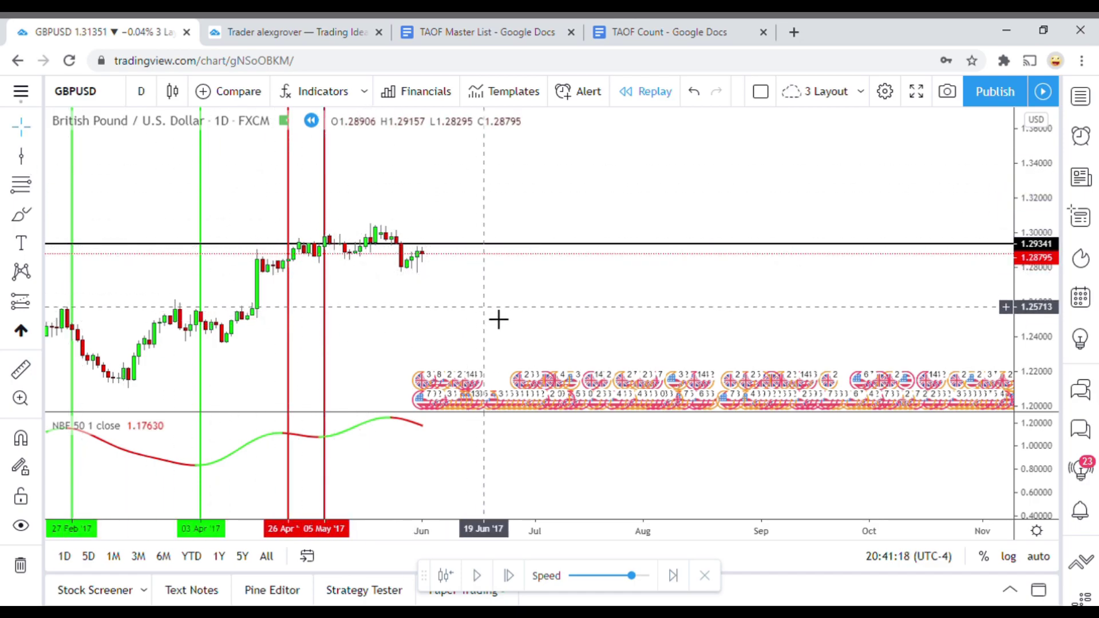
left_click(324, 461)
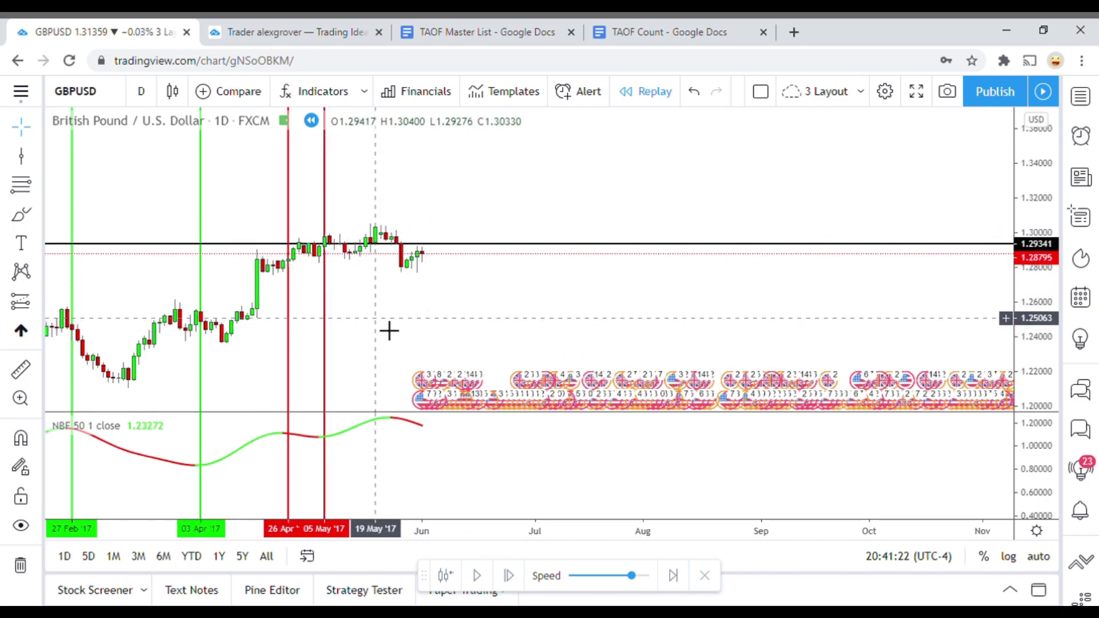
Mark the NBF turn to red with a vertical line at 25 May 2017 and colour the line green
left_click_drag(388, 327, 371, 319)
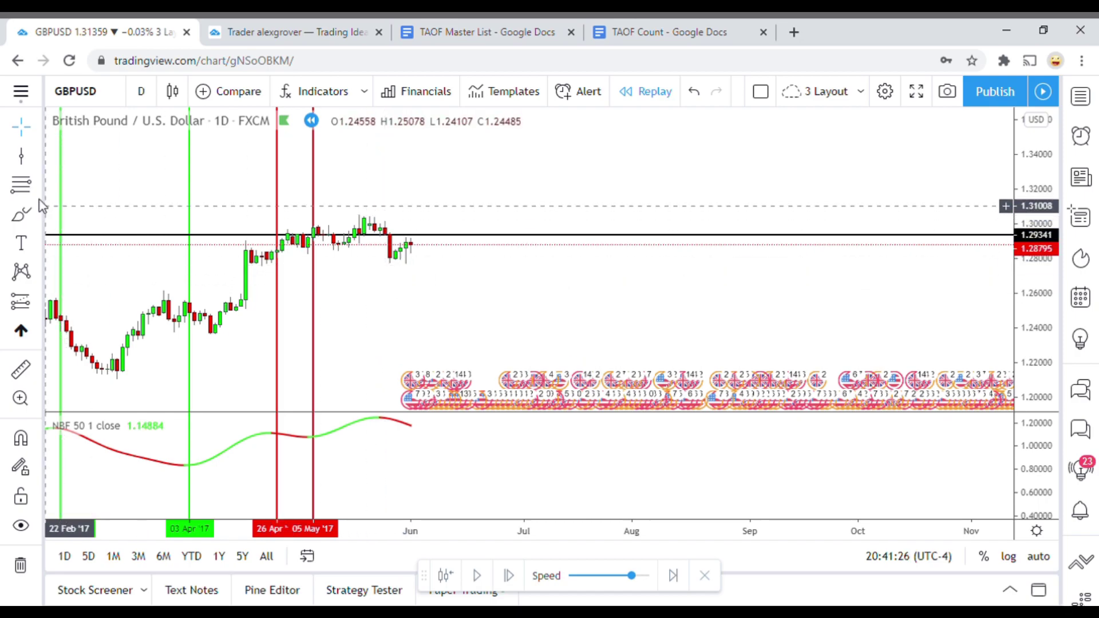
key("alt+v")
left_click(397, 292)
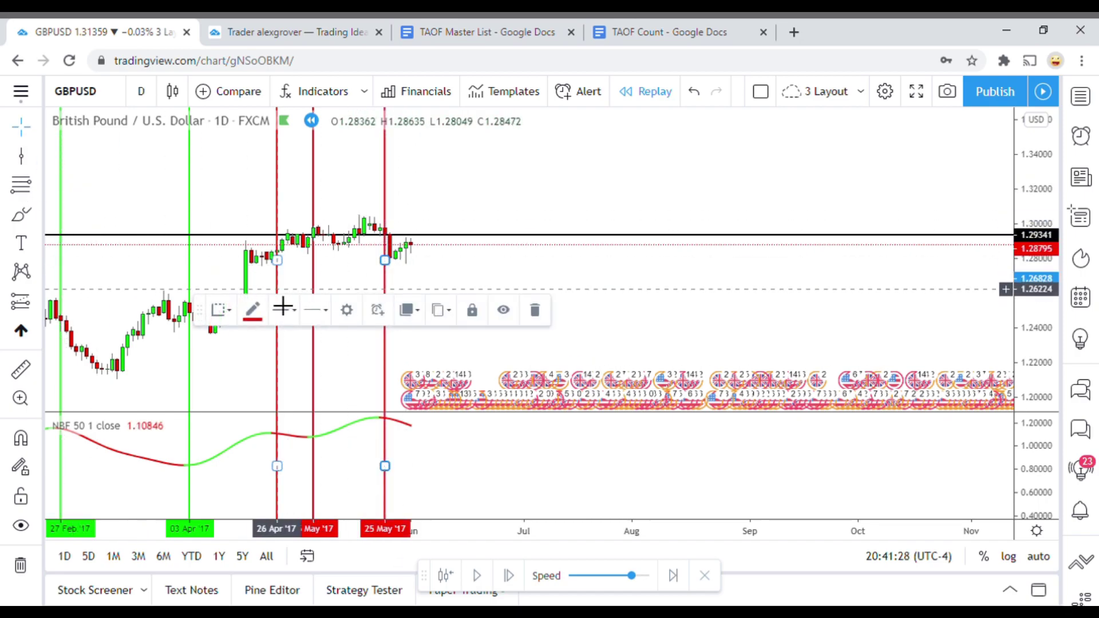
left_click(252, 312)
left_click(308, 356)
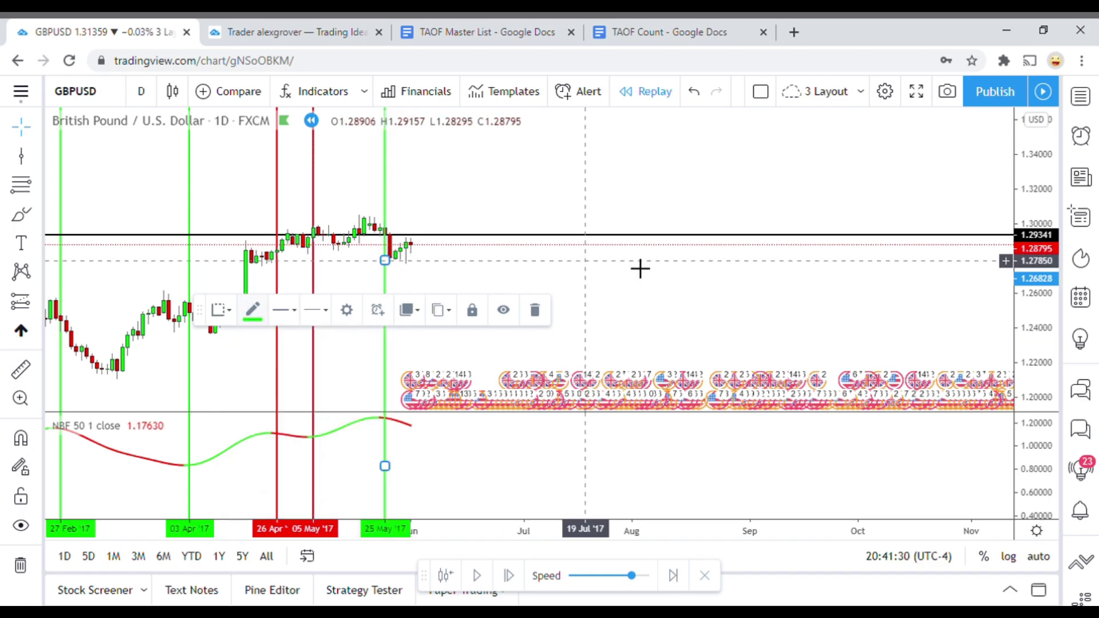
left_click(638, 265)
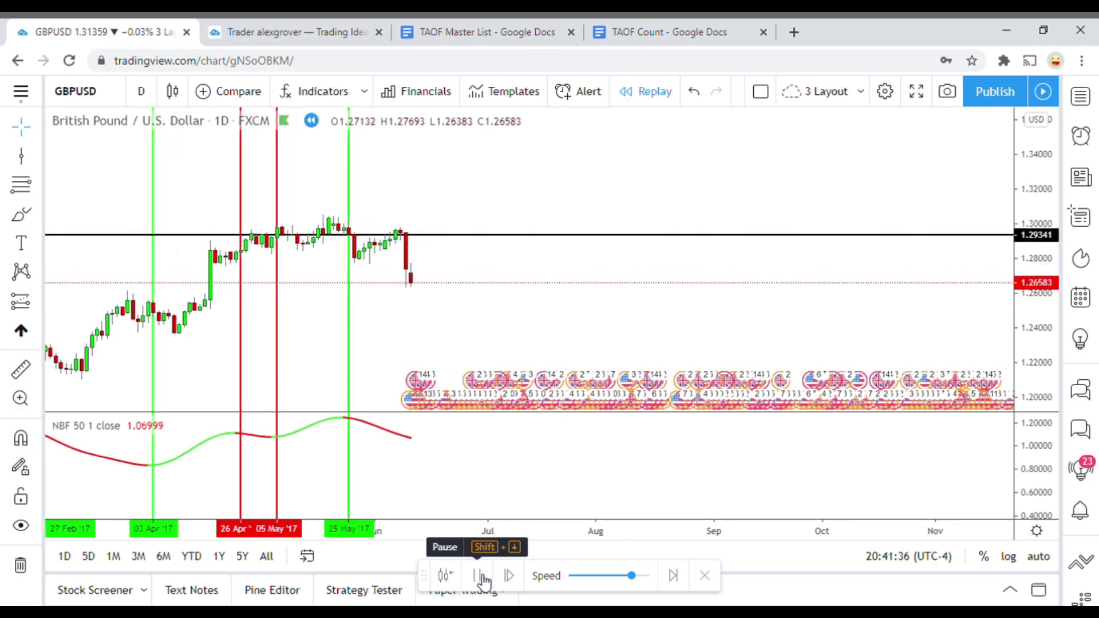
Advance the replay in runs through June 2017 and past the mid-July NBF turn to green, pausing in late July 2017
left_click(483, 579)
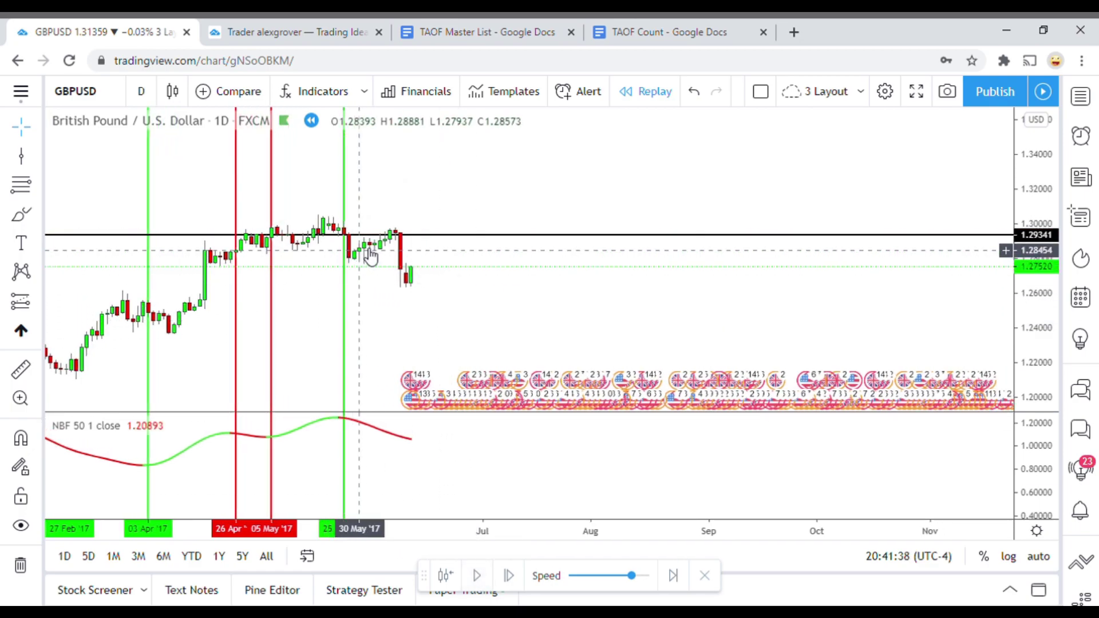
left_click(395, 235)
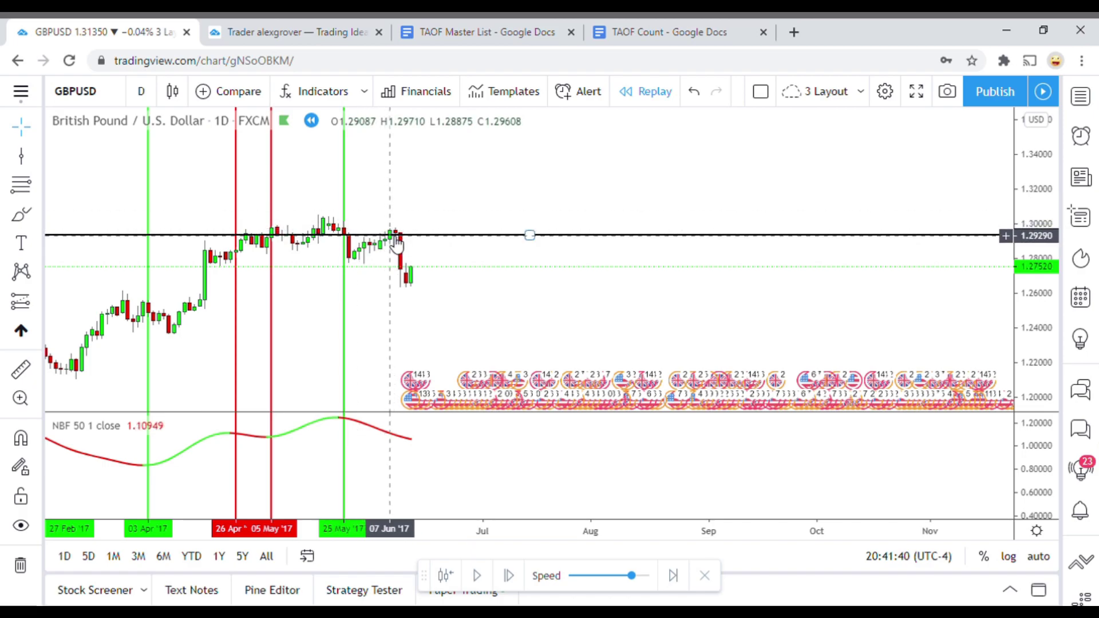
left_click(441, 304)
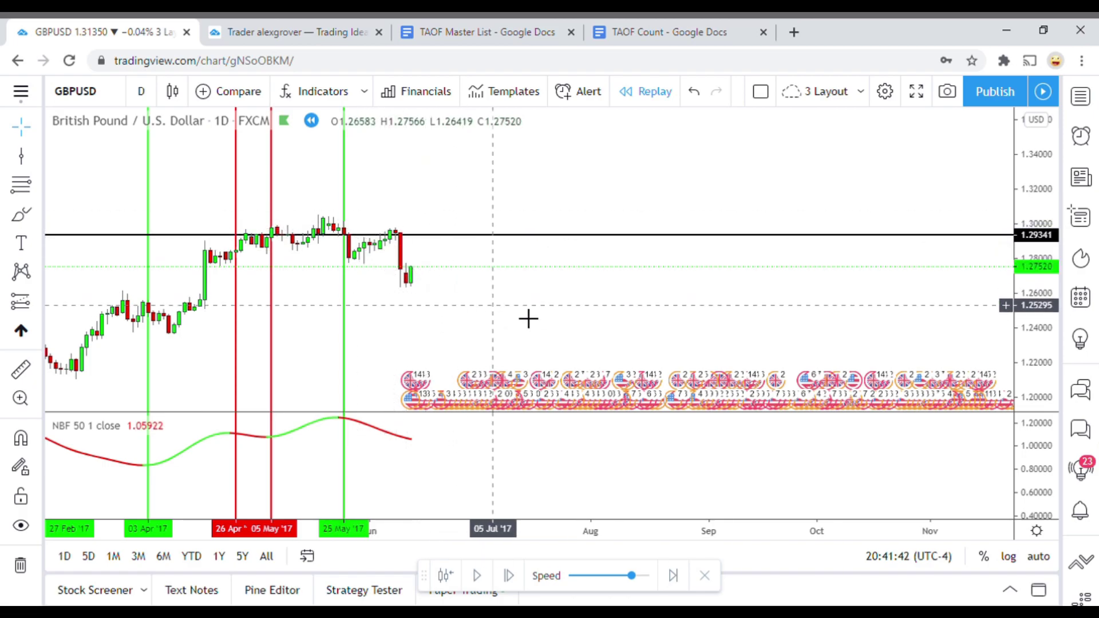
left_click_drag(517, 334, 544, 343)
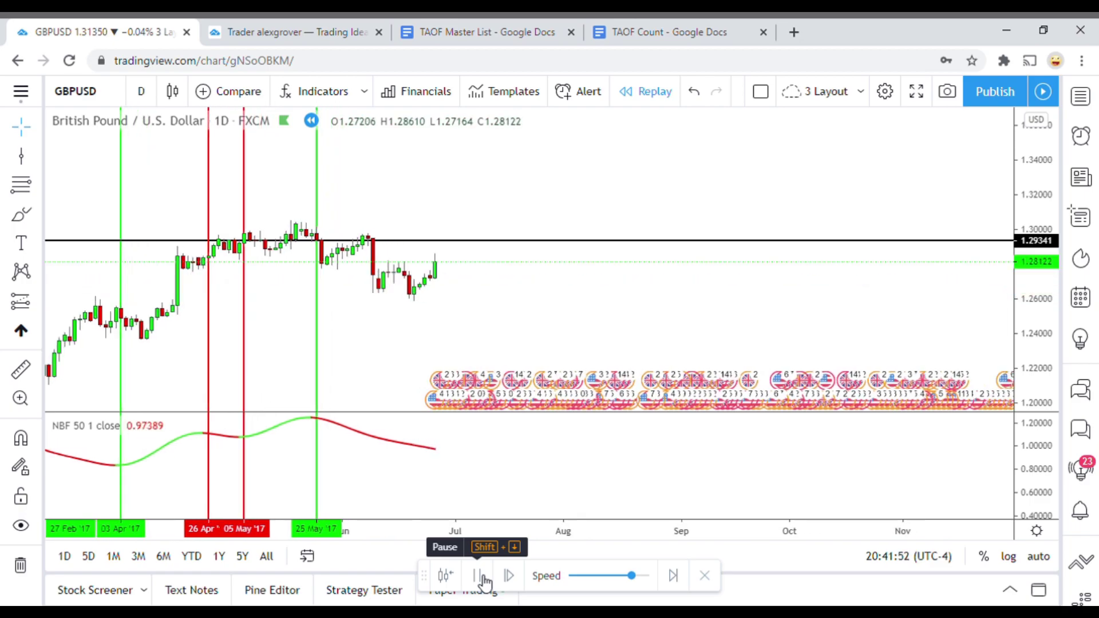
left_click(481, 577)
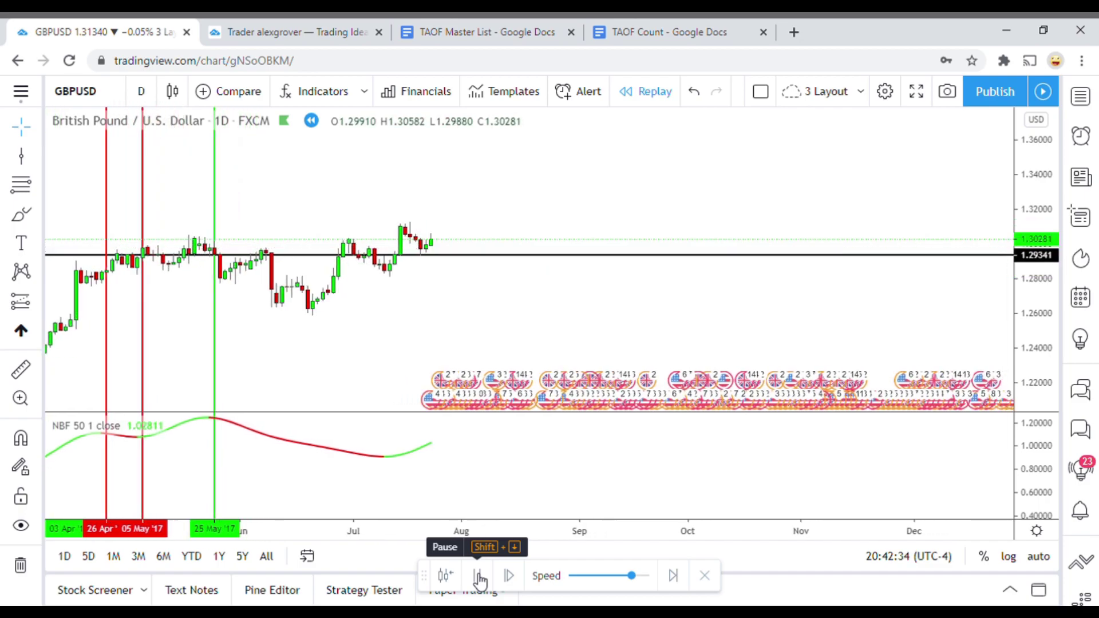
left_click(479, 576)
Mark the NBF turn to green with a green vertical line at 12 July 2017
left_click_drag(474, 348, 468, 355)
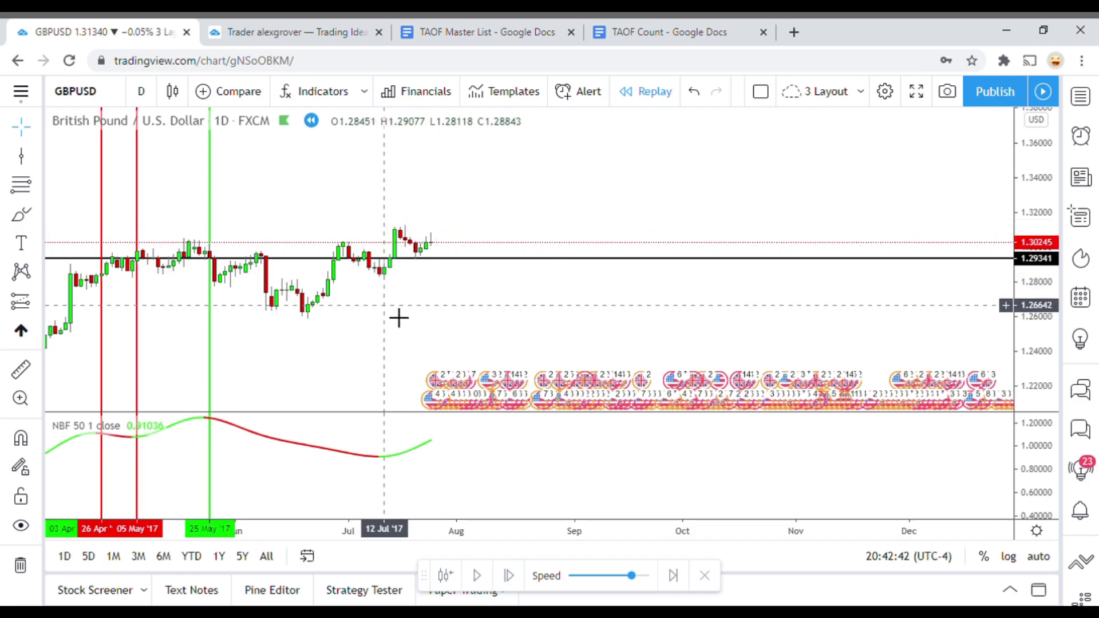
left_click(17, 160)
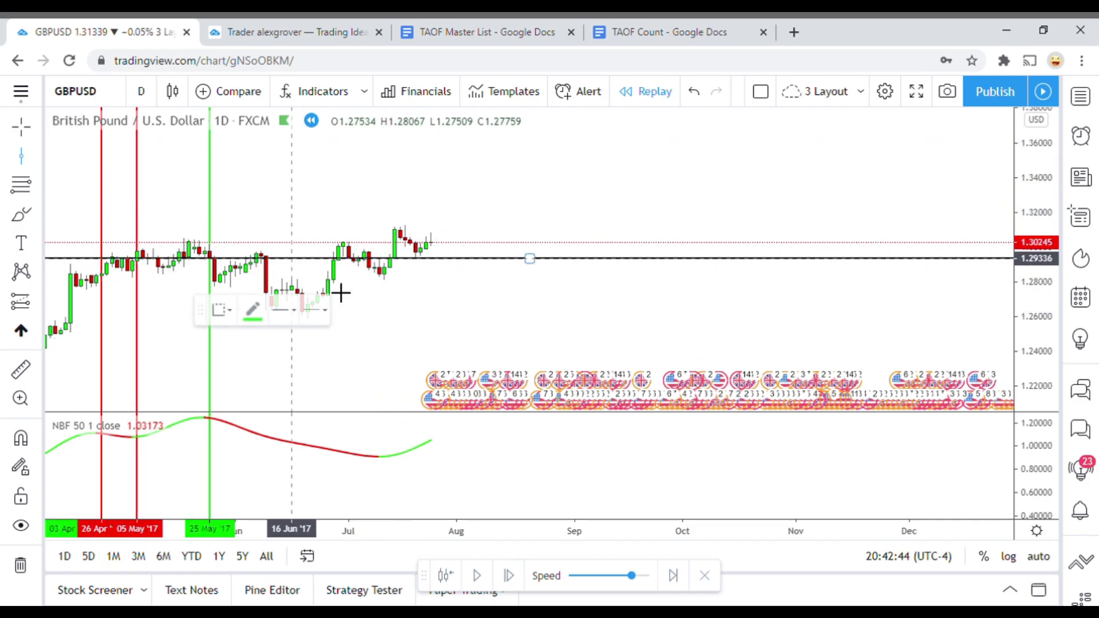
left_click(397, 330)
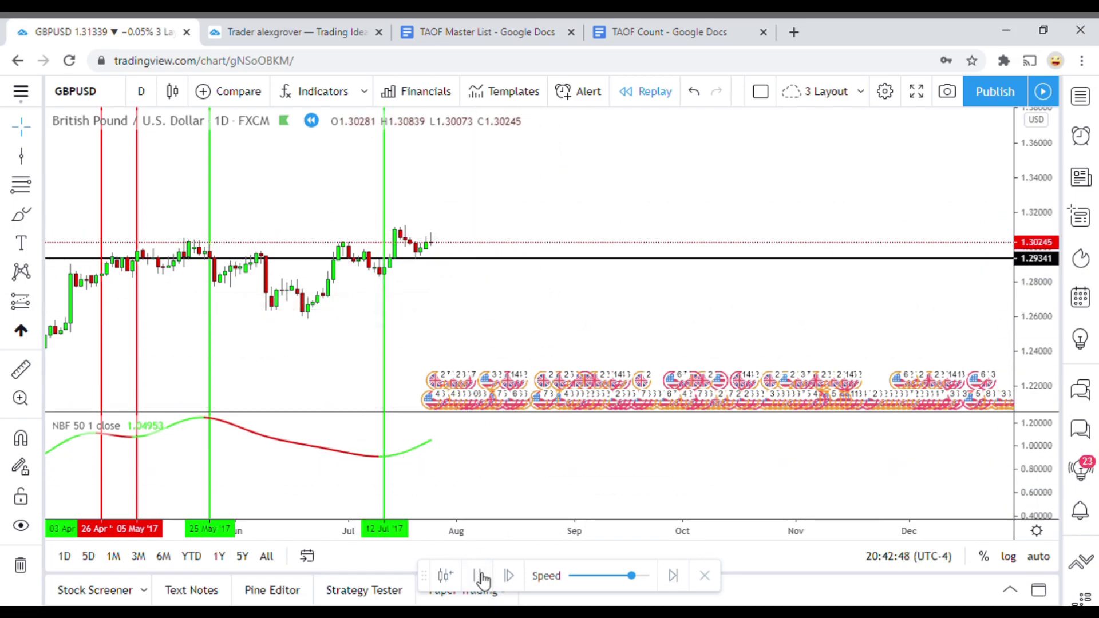
Advance the replay into late August 2017 and mark the NBF turn to red with a green vertical line at 7 August 2017
left_click(481, 575)
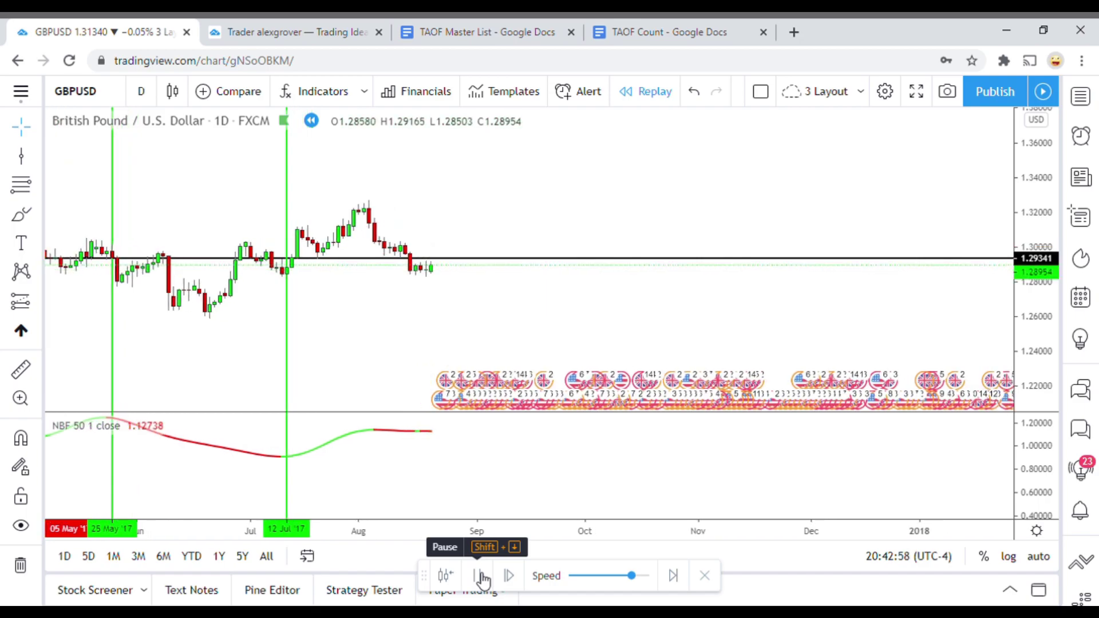
left_click(481, 575)
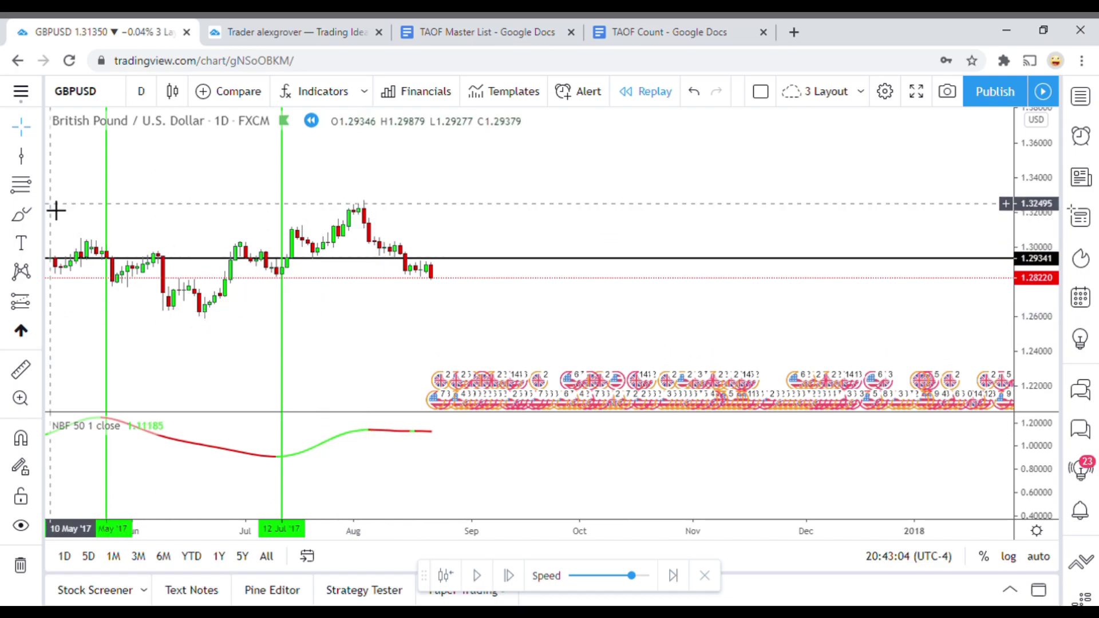
left_click(22, 154)
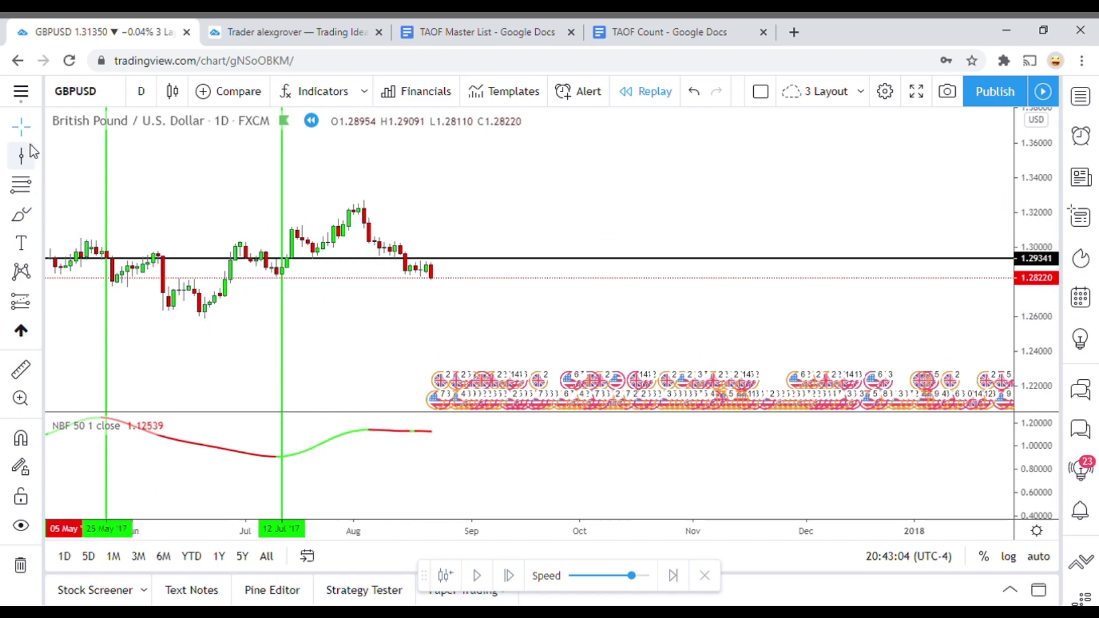
left_click(375, 329)
left_click(395, 336)
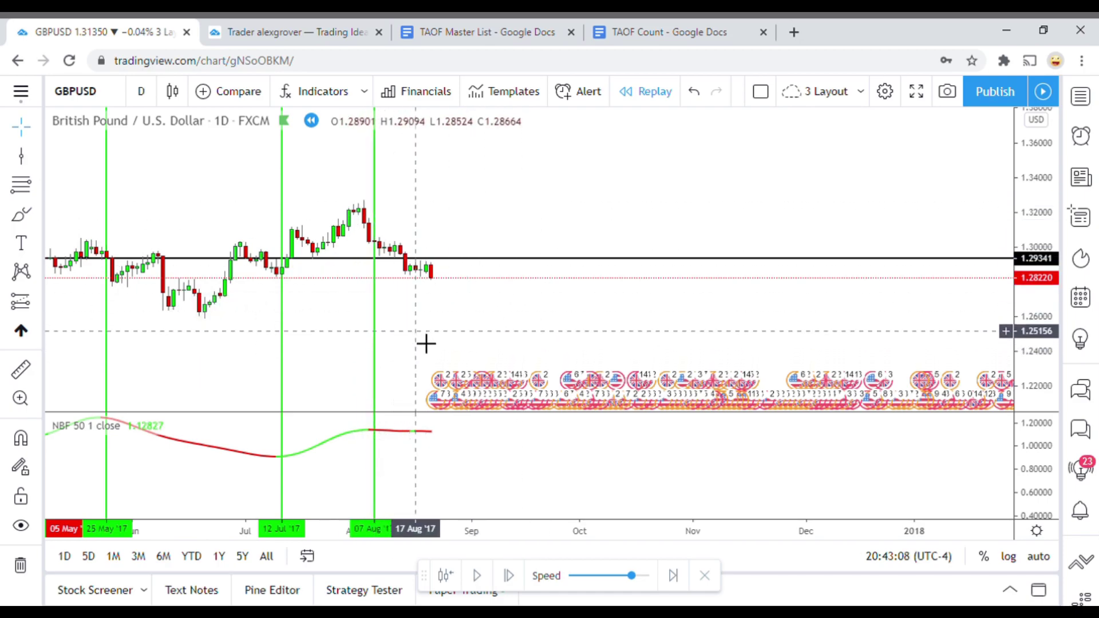
Mark the brief NBF turn to green with a vertical line at 17 August 2017 and colour the line red
key("alt+v")
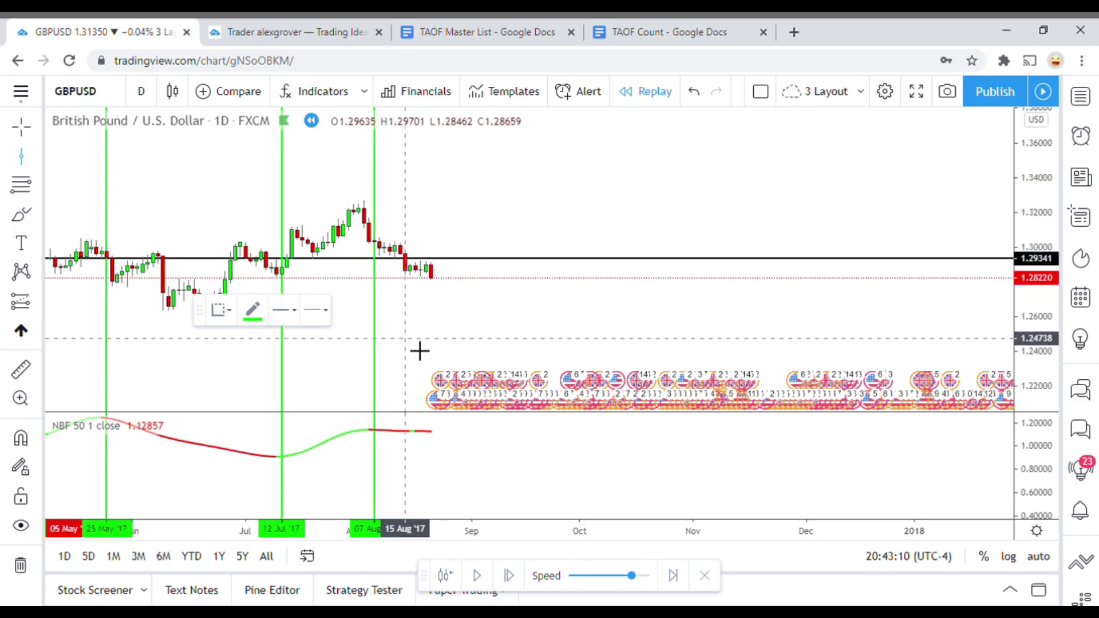
left_click(426, 343)
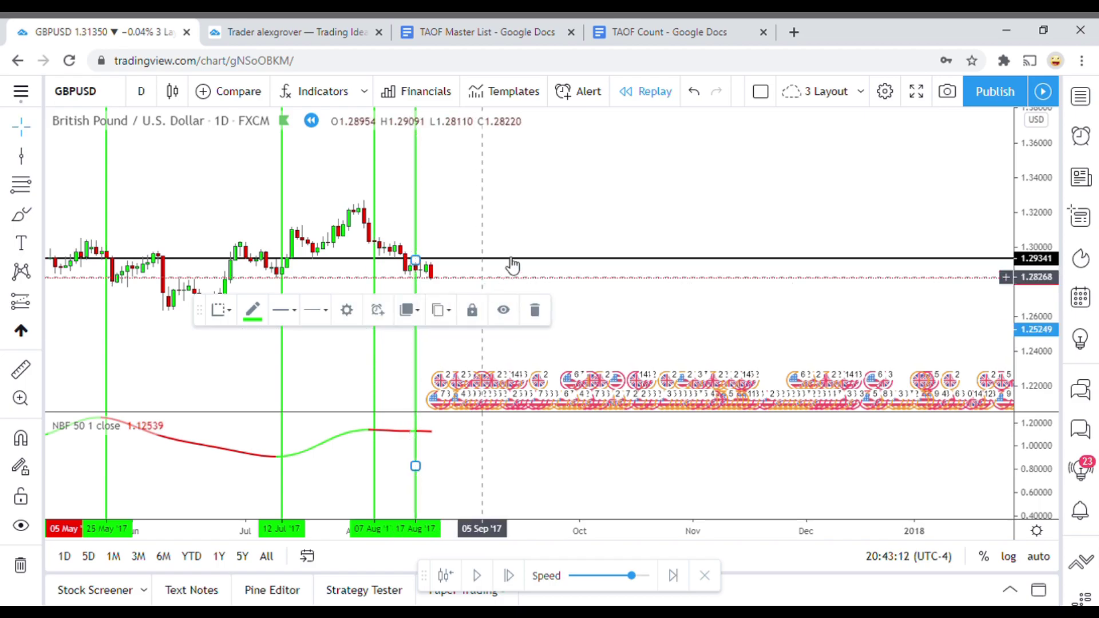
left_click(254, 310)
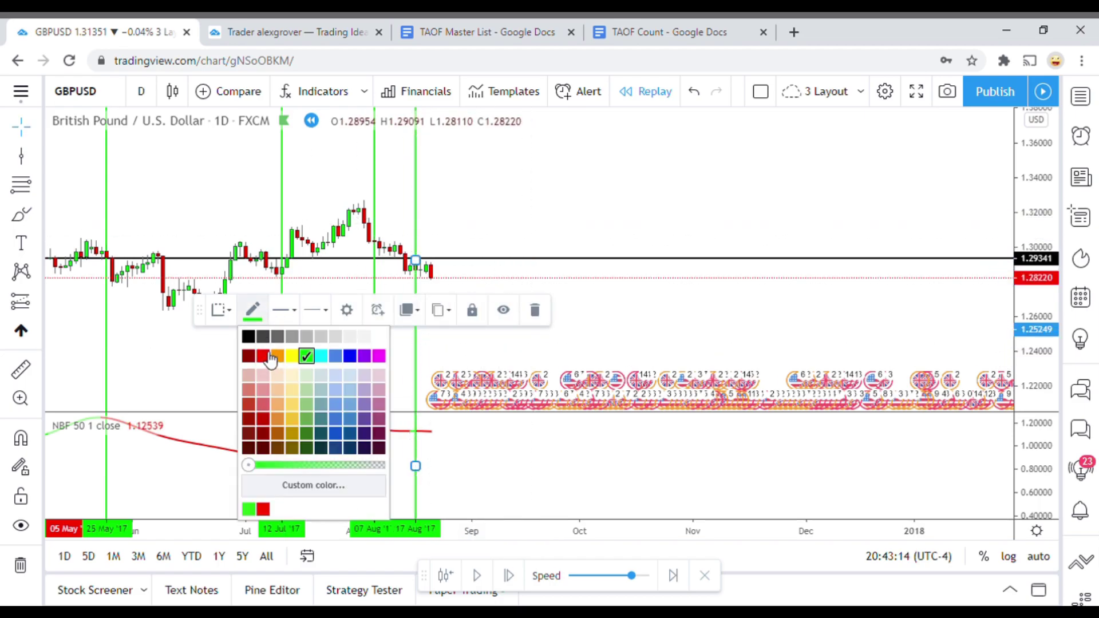
left_click(270, 355)
left_click(515, 221)
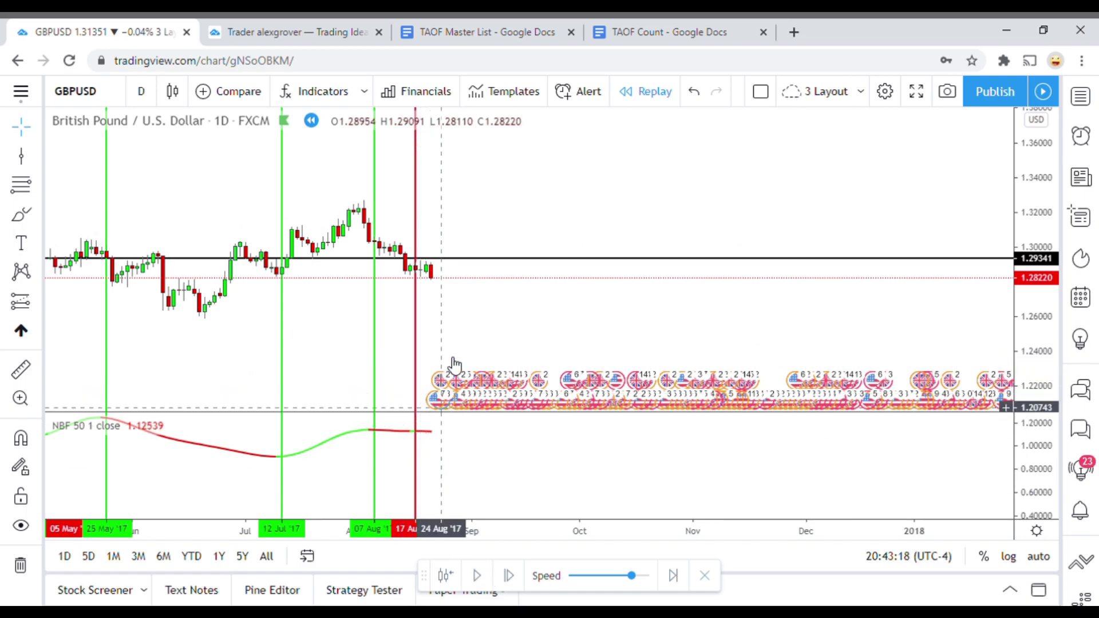
Review the marked winning and losing trades from January to August 2017 against the NBF colour changes
left_click_drag(647, 322, 627, 312)
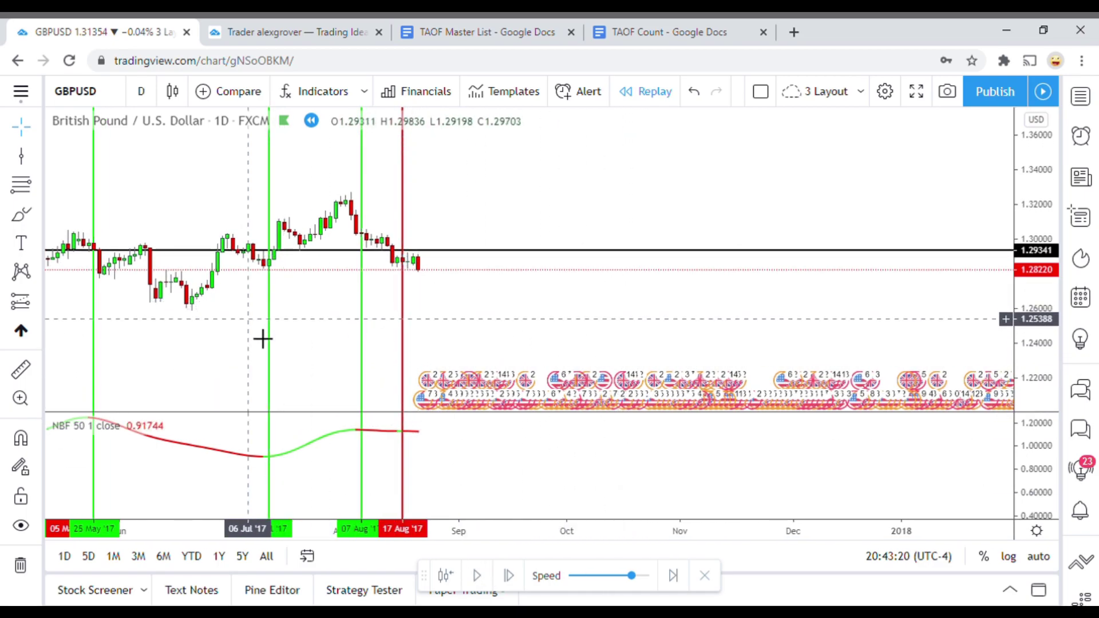
scroll(606, 368, "down", 3)
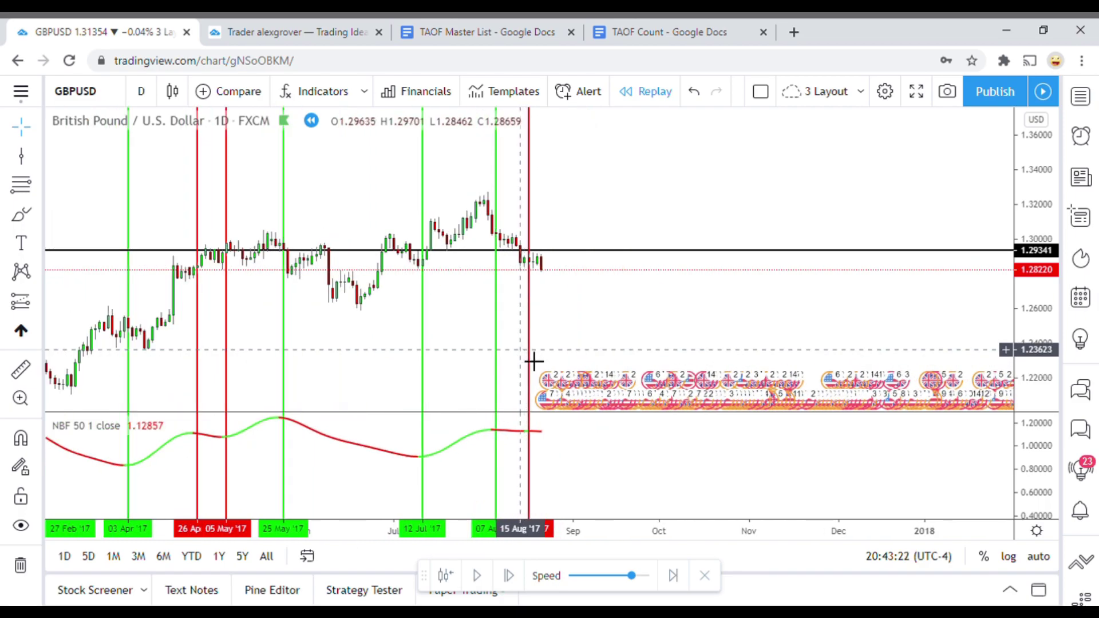
scroll(533, 362, "up", 1)
scroll(417, 341, "down", 2)
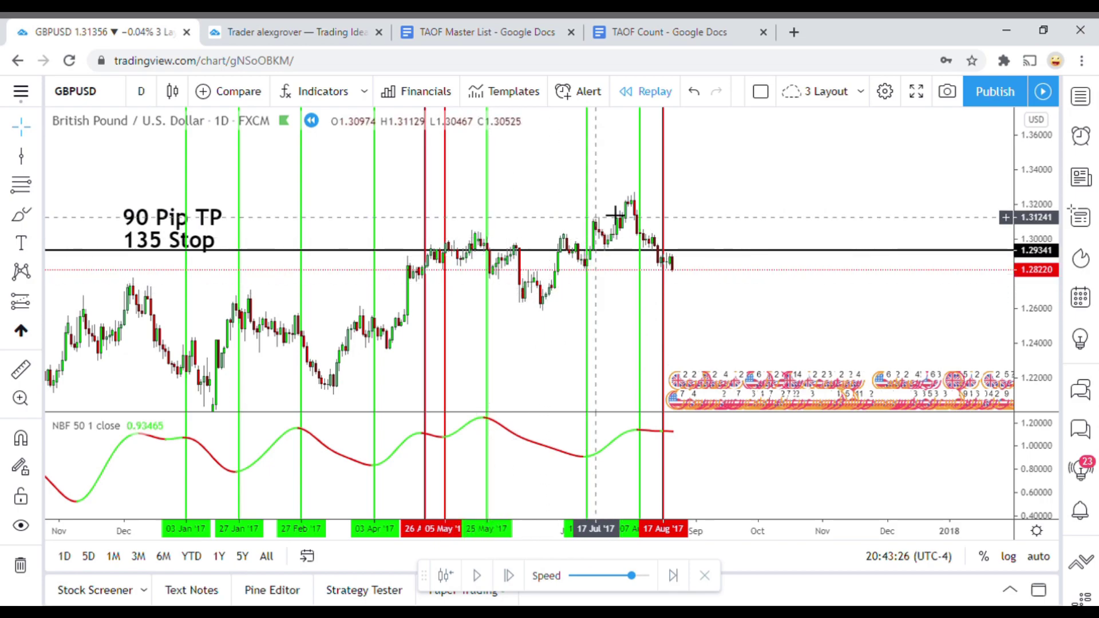
scroll(444, 286, "up", 2)
scroll(284, 326, "down", 2)
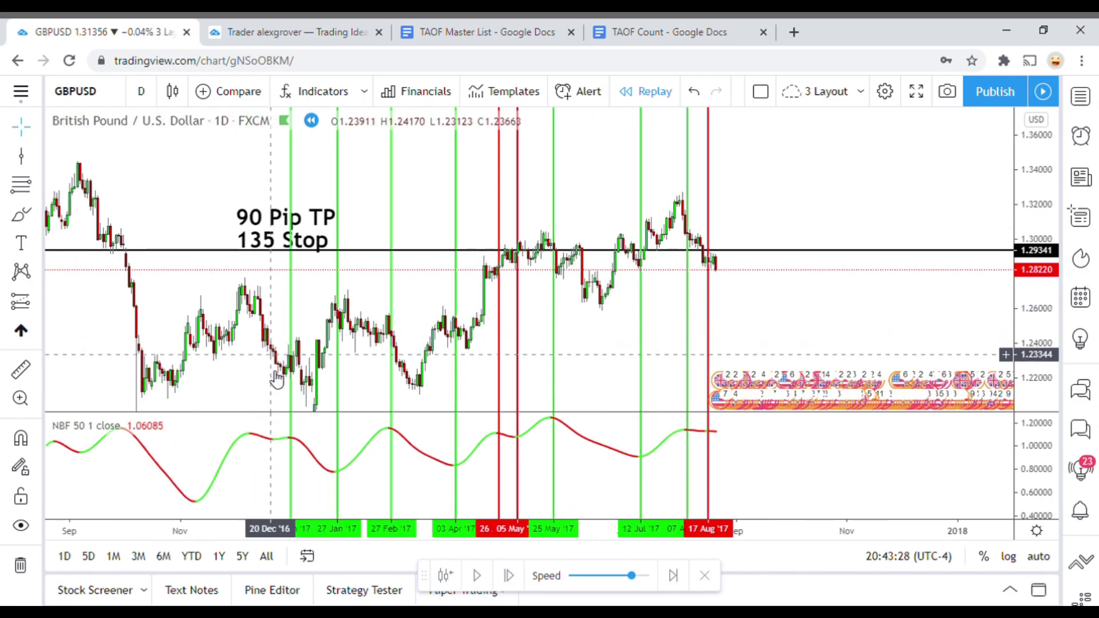
scroll(521, 293, "right", 5)
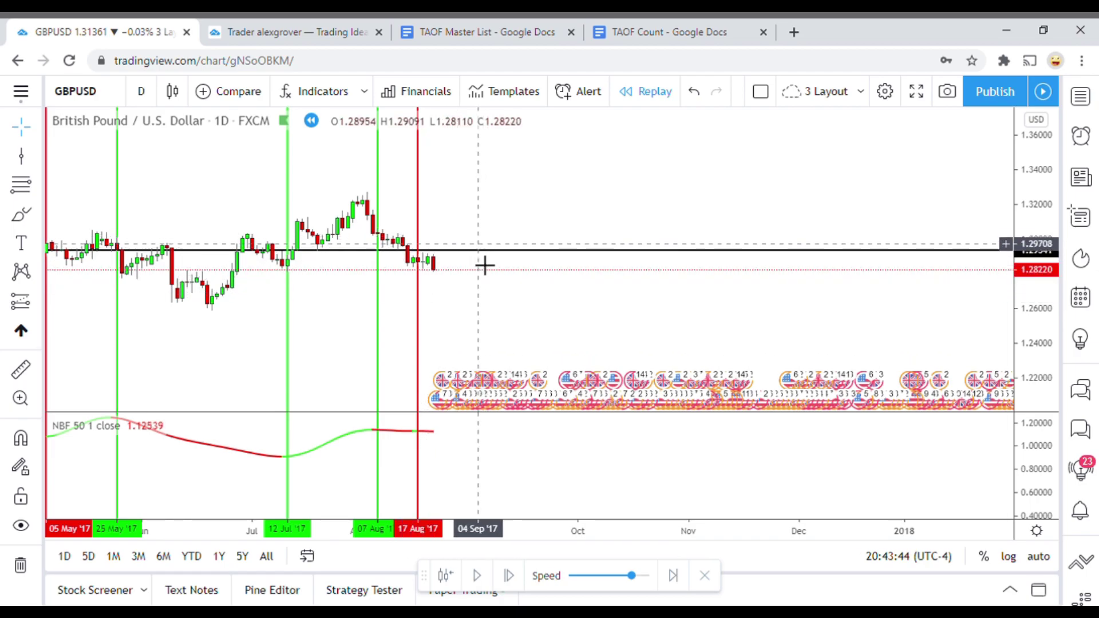
left_click_drag(502, 338, 542, 346)
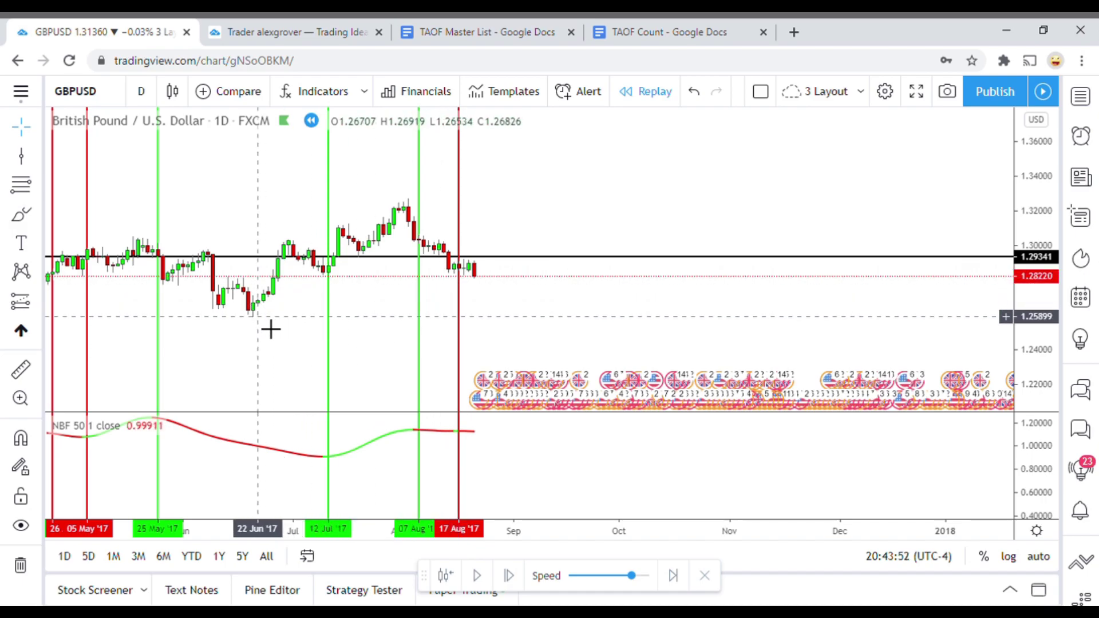
Draw a Fibonacci retracement over the rise from late June to late July 2017 and delete it
left_click(28, 192)
left_click(277, 314)
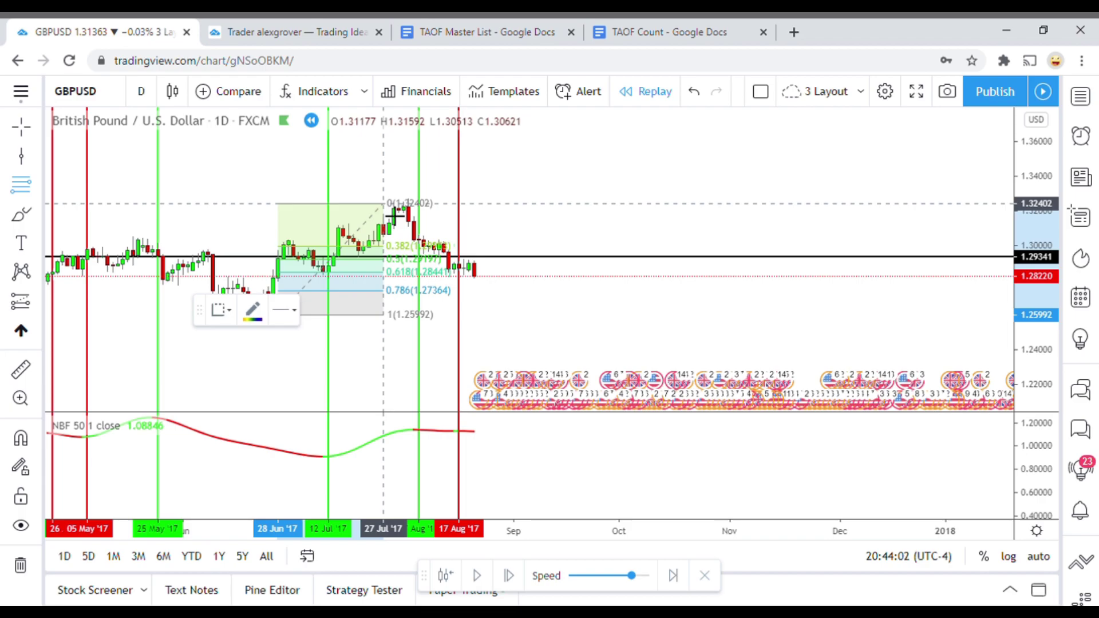
left_click(395, 213)
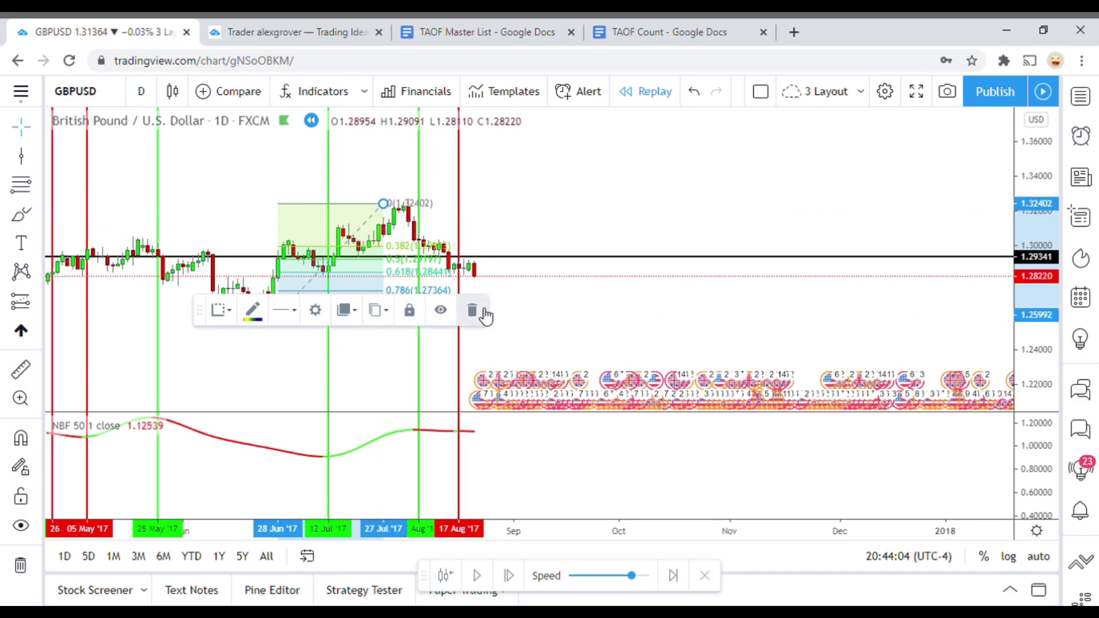
left_click(482, 312)
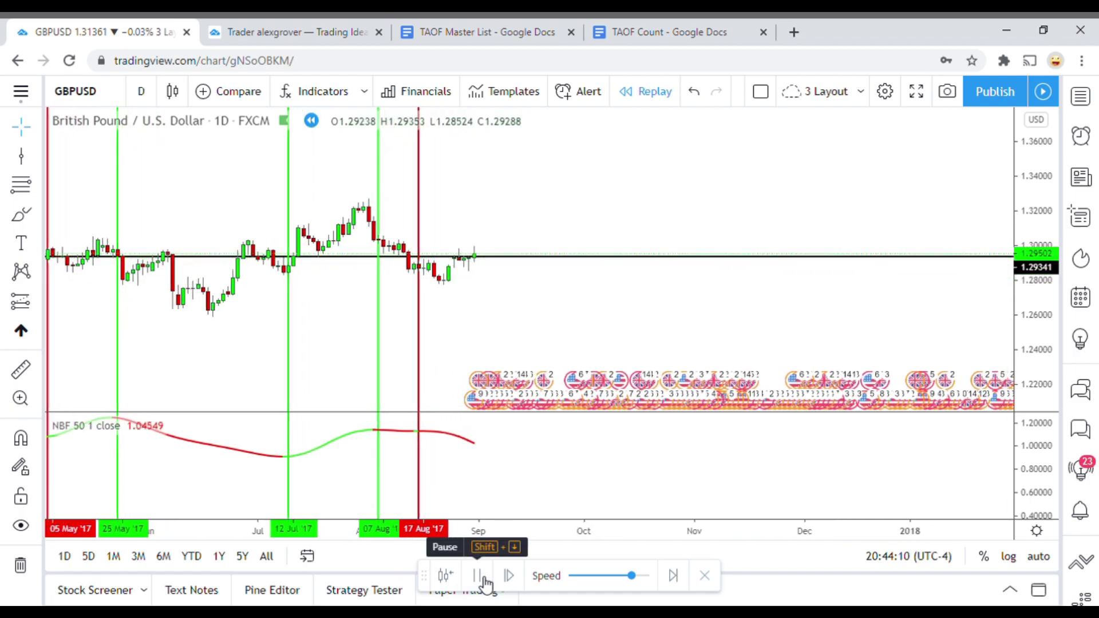
Advance the replay into early September 2017 and measure the price move at the end of August
left_click(484, 581)
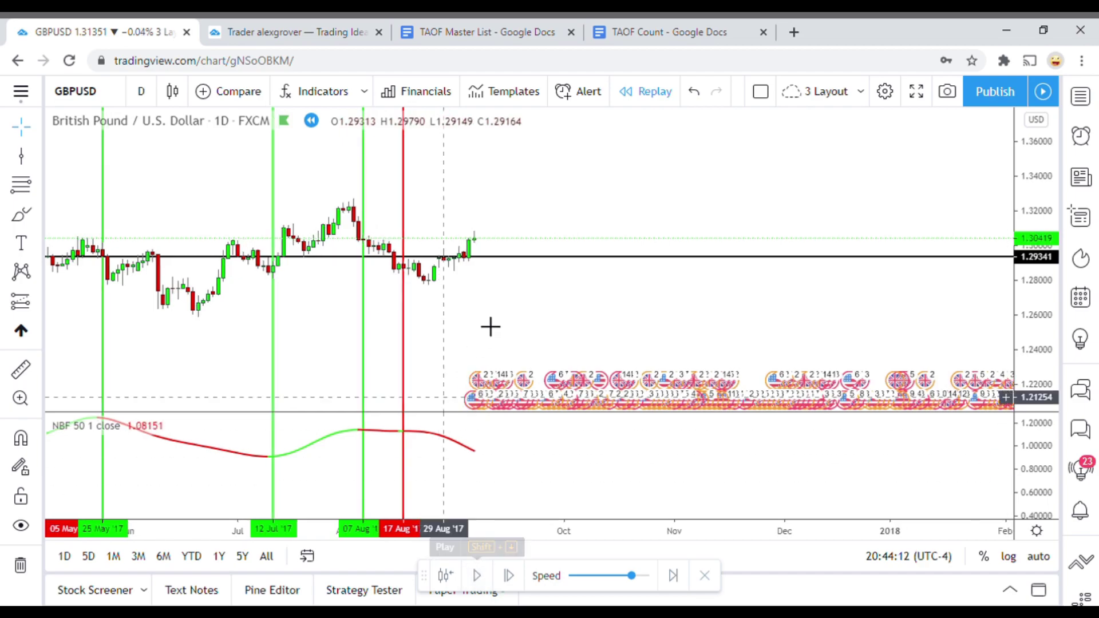
mouse_move(491, 327)
left_mouse_down()
mouse_move(500, 307)
mouse_move(483, 321)
left_mouse_up()
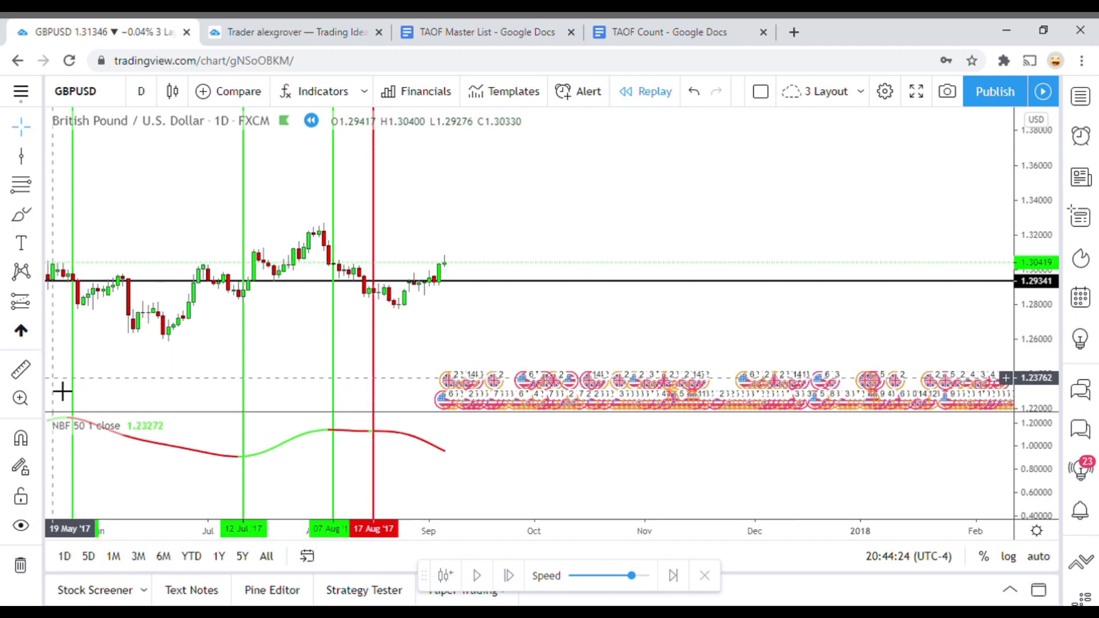
left_click(21, 369)
left_click(407, 293)
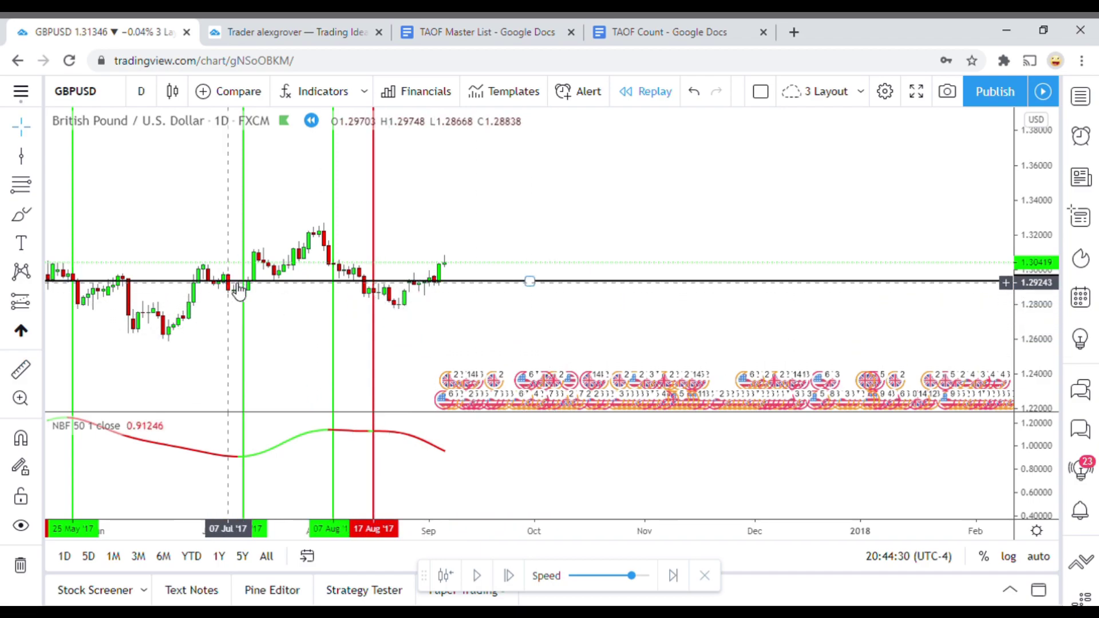
Mark the NBF turn back to red with a vertical line at 18 August 2017 and colour the line green
scroll(527, 280, "down", 3)
left_click_drag(73, 293, 256, 293)
scroll(256, 292, "right", 10)
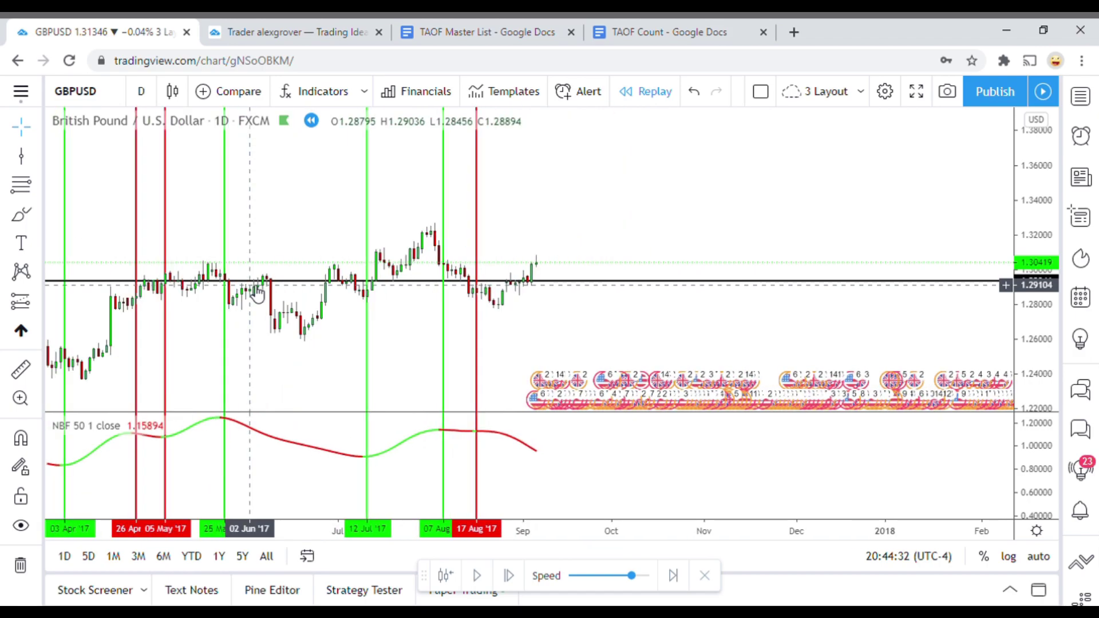
scroll(480, 345, "left", 1)
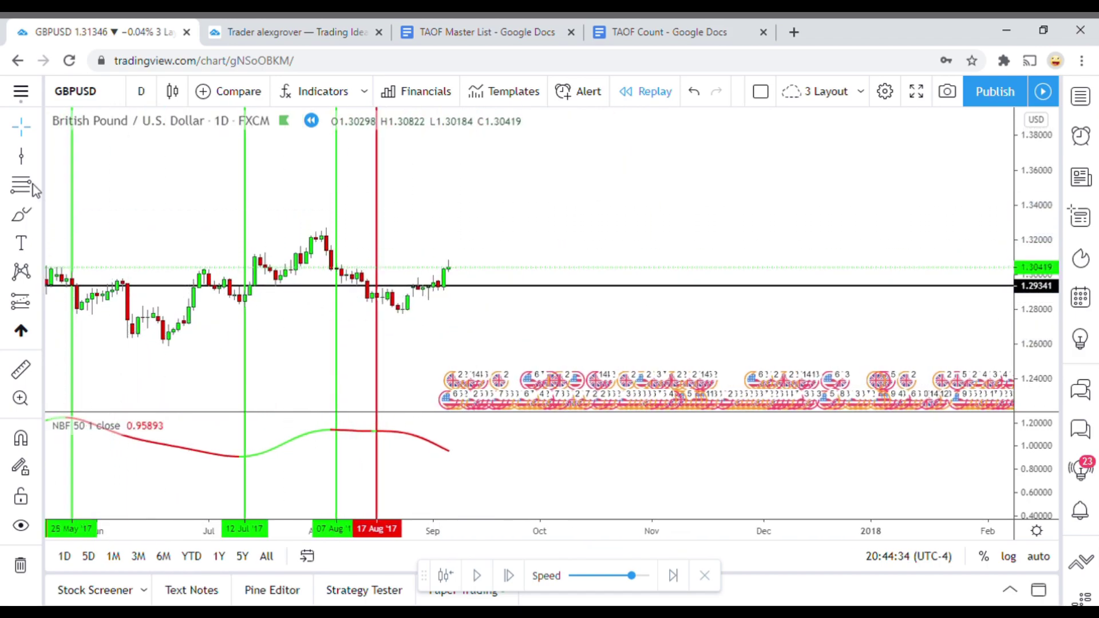
left_click(31, 162)
left_click(398, 342)
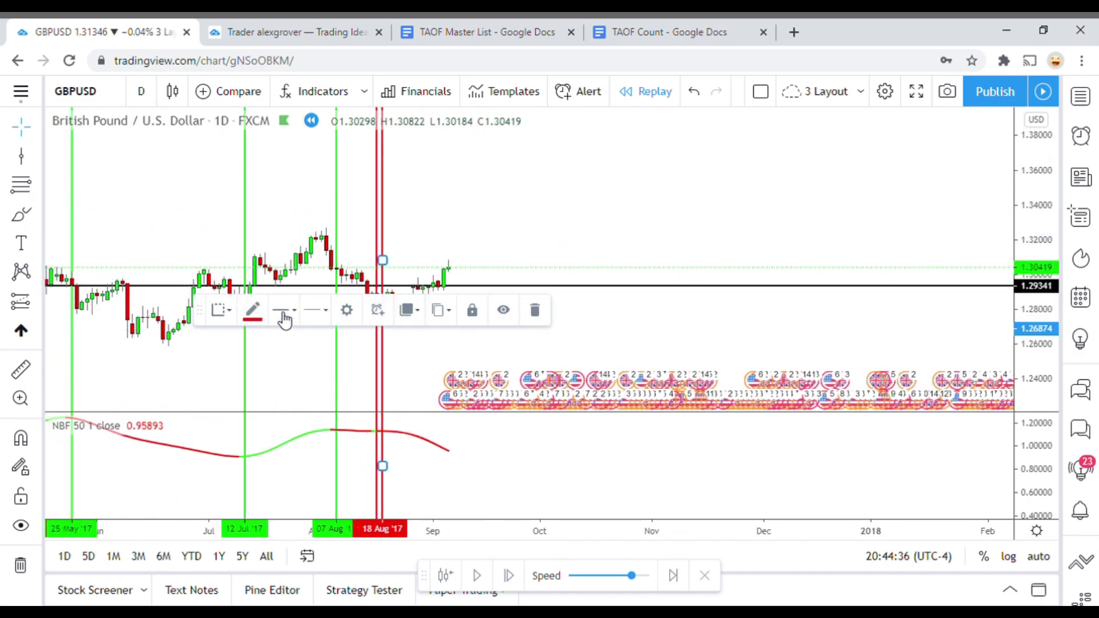
left_click(252, 309)
left_click(312, 358)
left_click(350, 368)
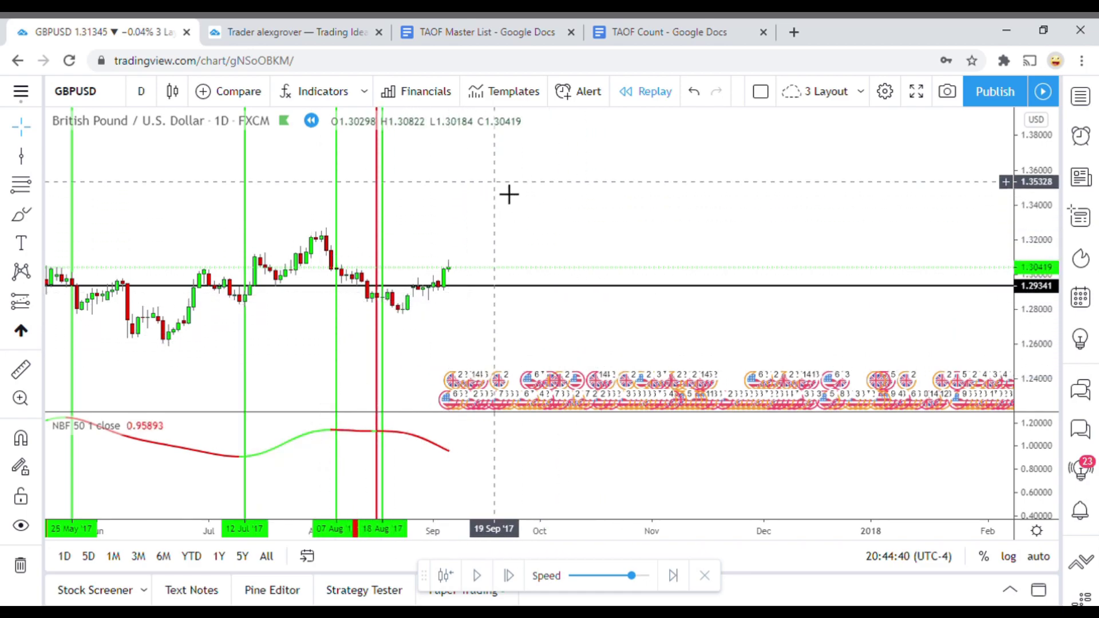
Run the replay forward and pause it in mid-September 2017
left_click_drag(473, 366, 498, 327)
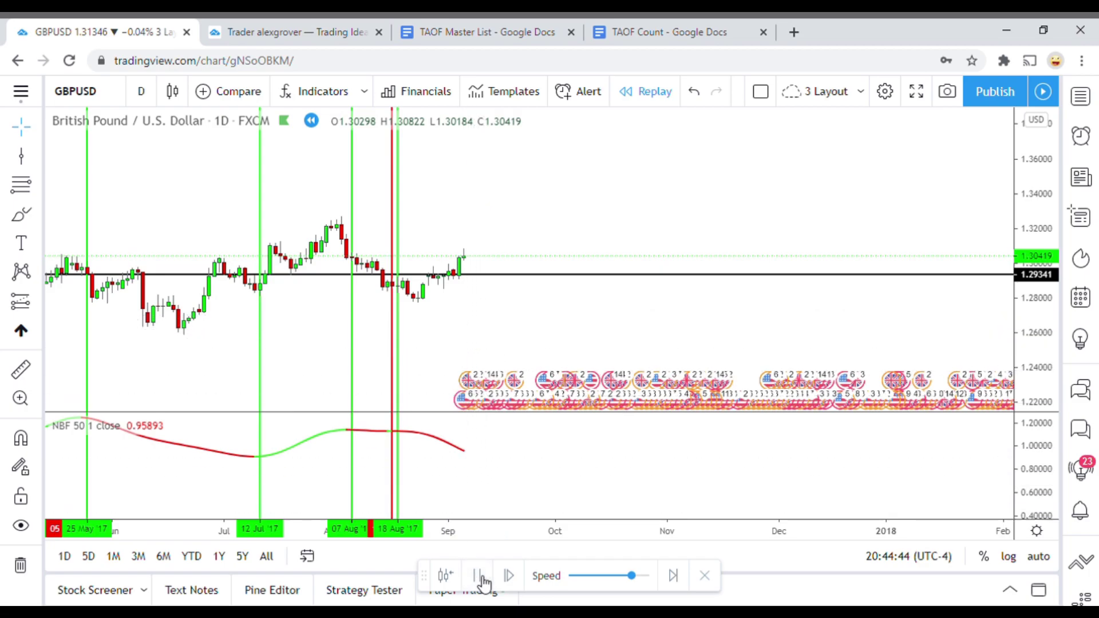
left_click(483, 580)
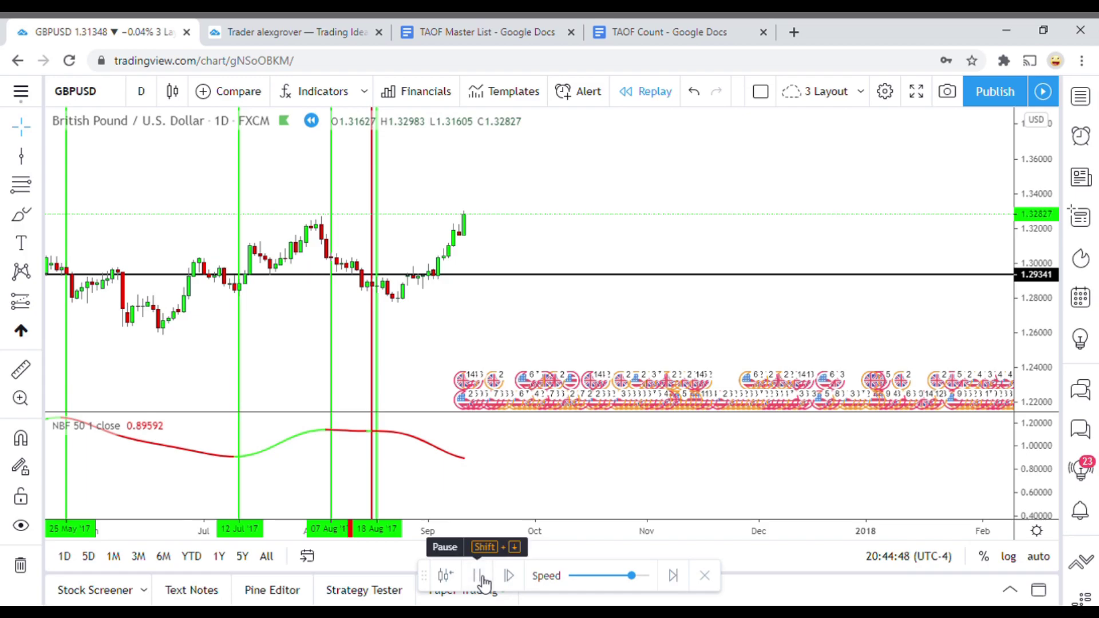
left_click(482, 580)
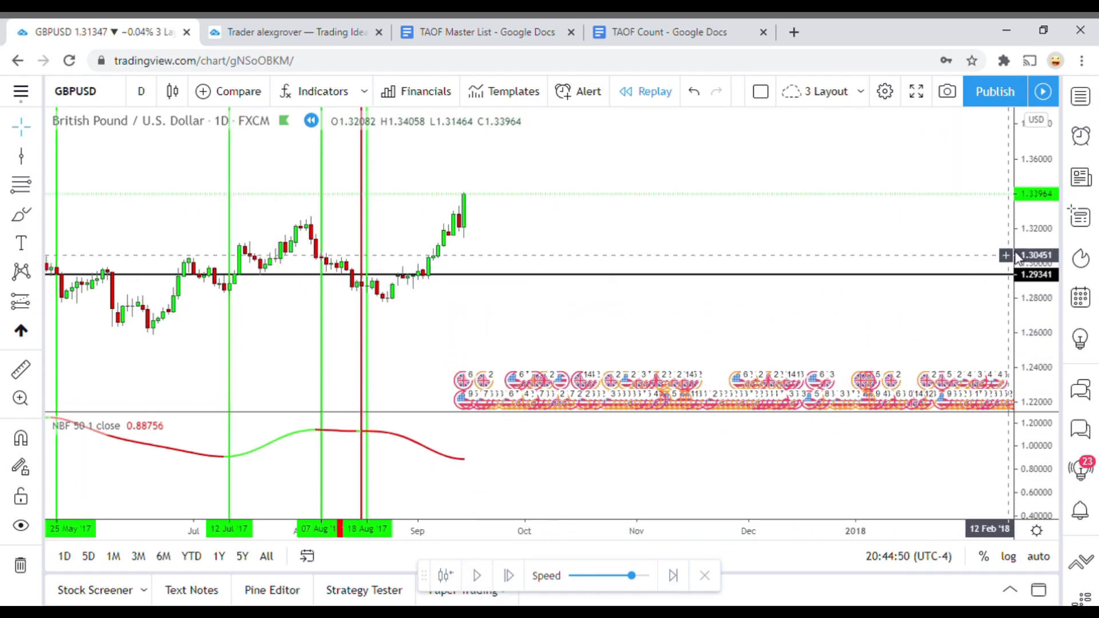
Add a horizontal line at 1.34280 along the September 2016 high
left_click_drag(1016, 259, 1018, 295)
left_click_drag(629, 334, 618, 348)
scroll(617, 347, "down", 5)
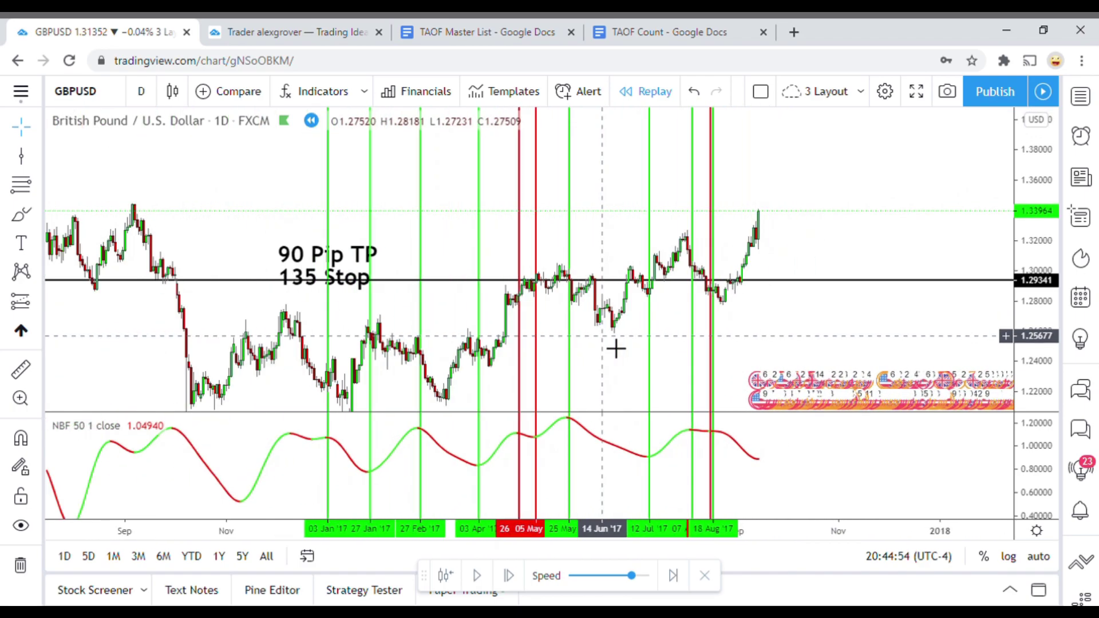
scroll(616, 348, "down", 2)
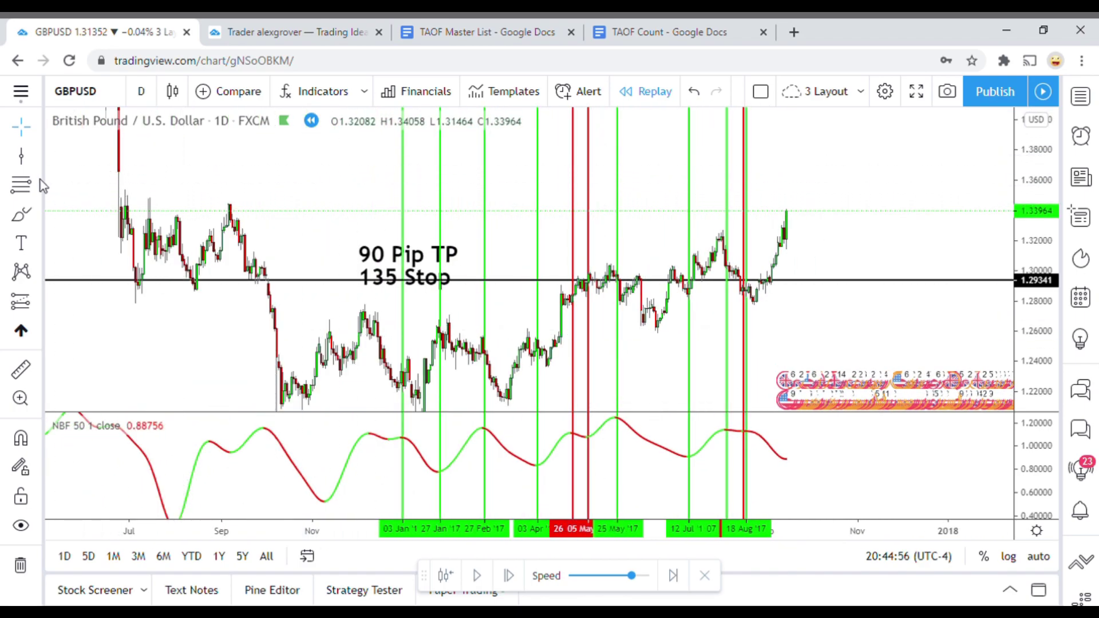
left_click(37, 157)
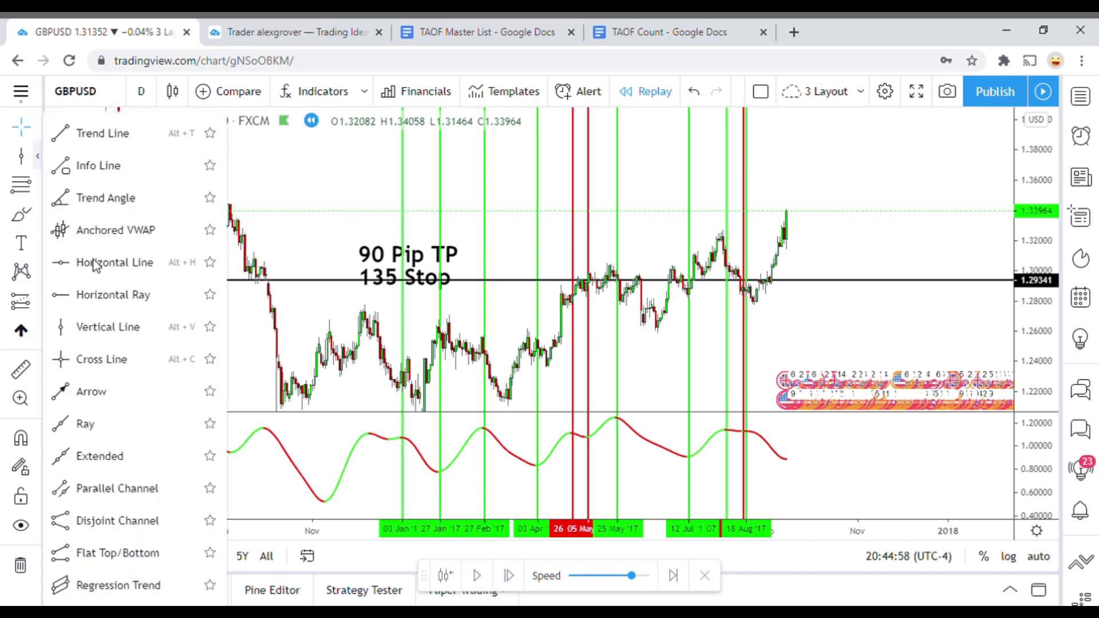
left_click(95, 262)
left_click(171, 205)
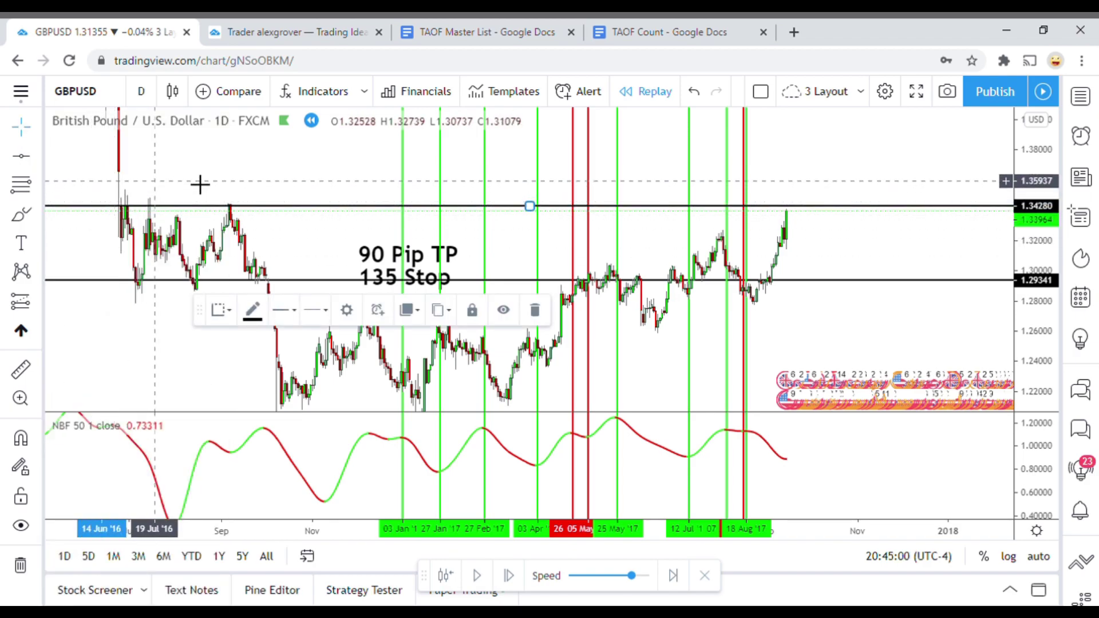
left_click(192, 186)
scroll(705, 272, "up", 3)
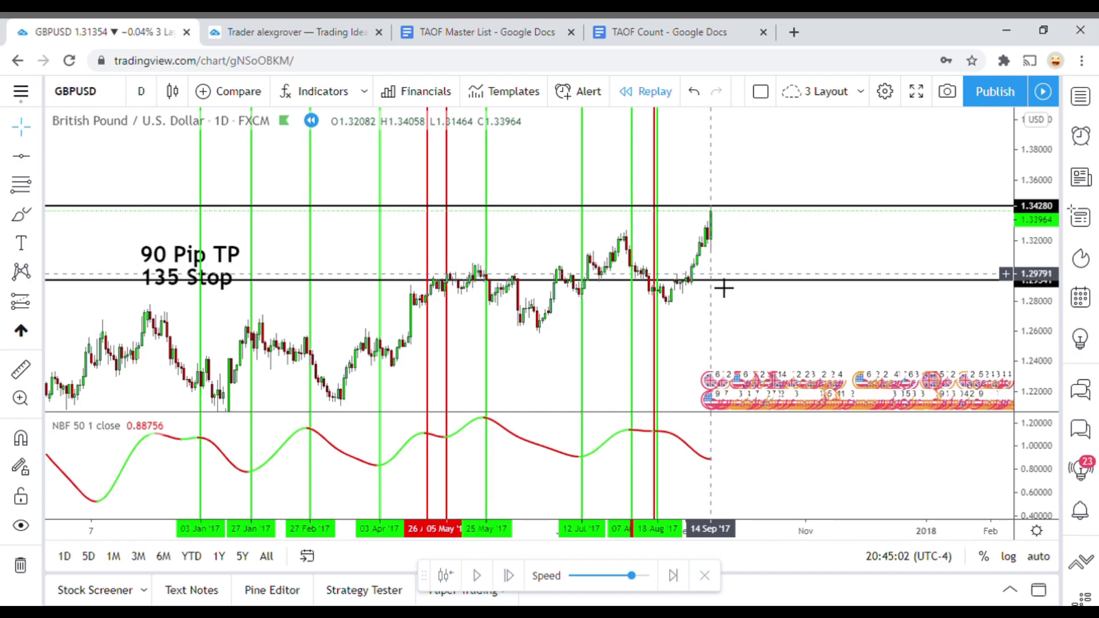
Run the replay forward from mid-September and pause it in early October 2017
scroll(725, 288, "up", 3)
left_click_drag(695, 300, 592, 275)
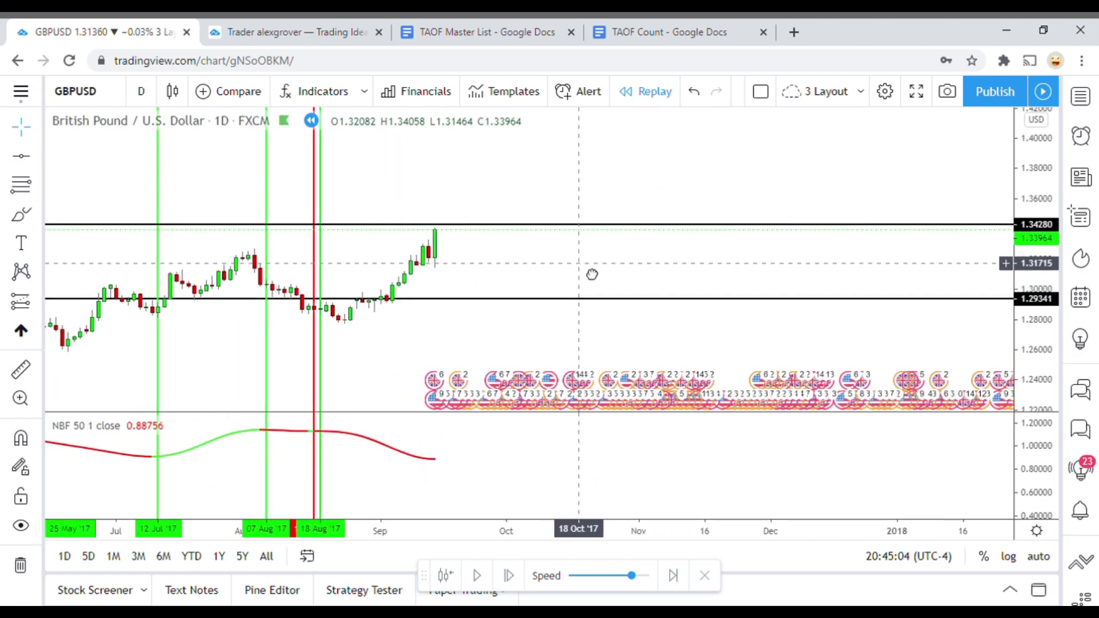
scroll(634, 259, "down", 2)
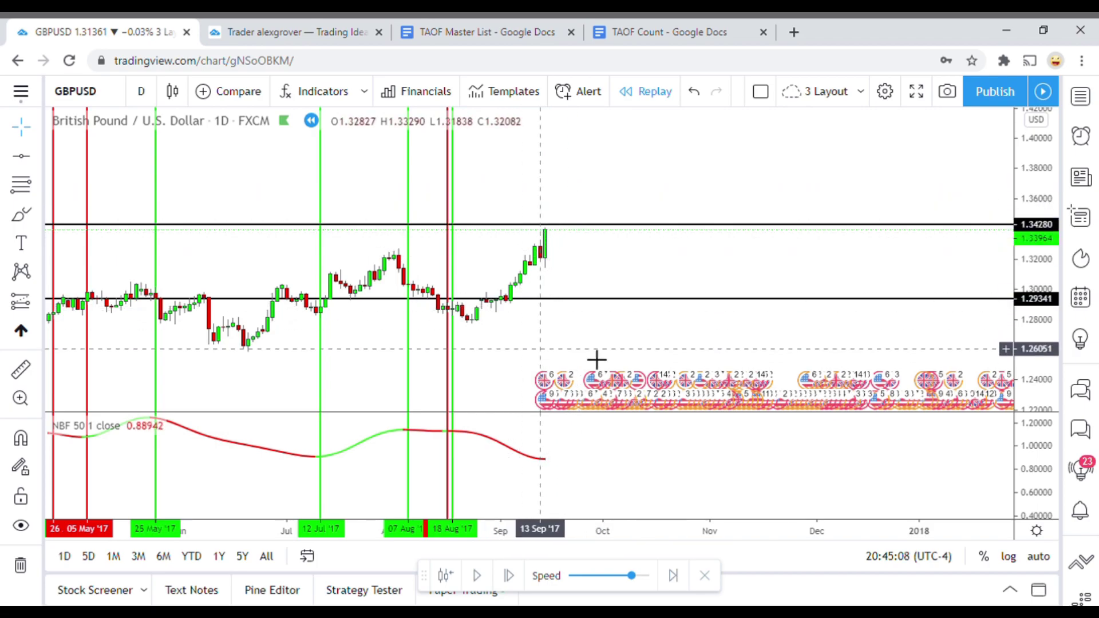
left_click_drag(734, 359, 680, 359)
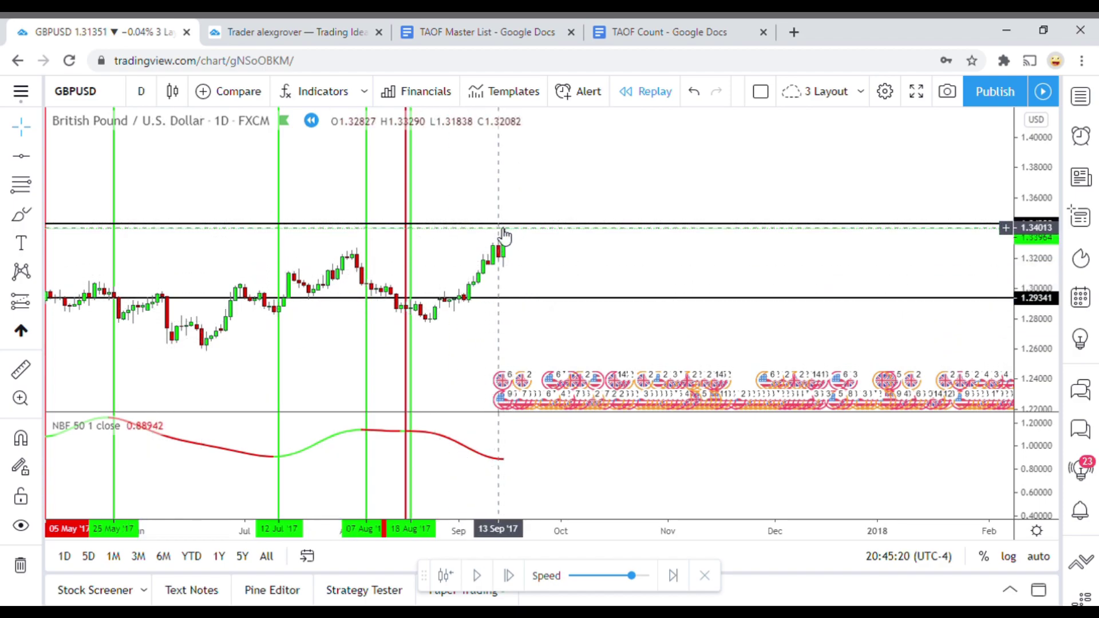
left_click_drag(508, 230, 507, 228)
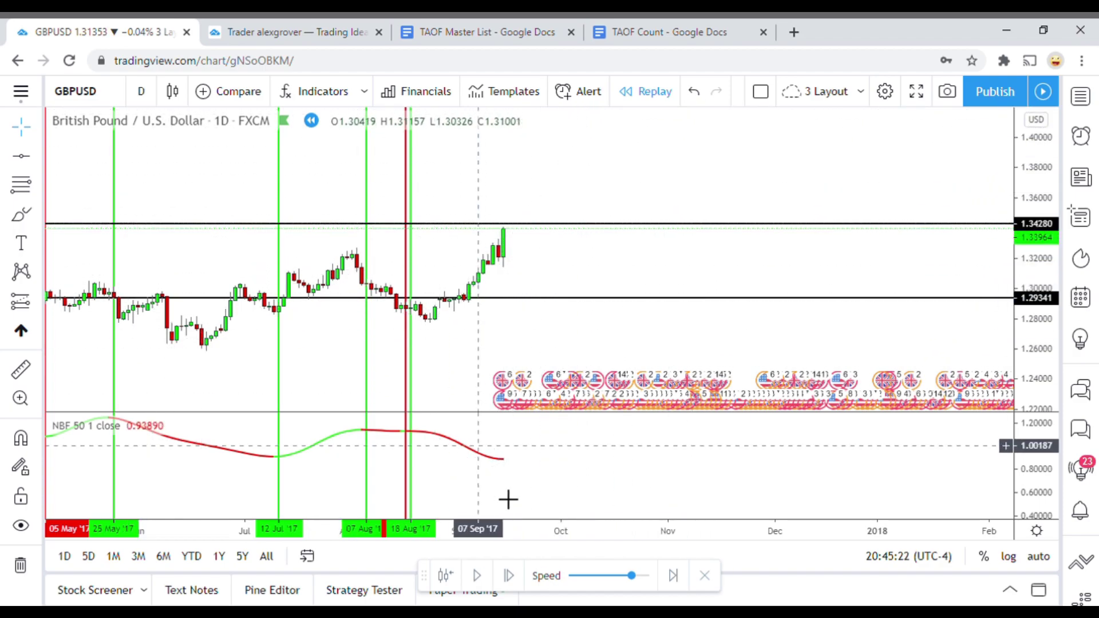
left_click(484, 578)
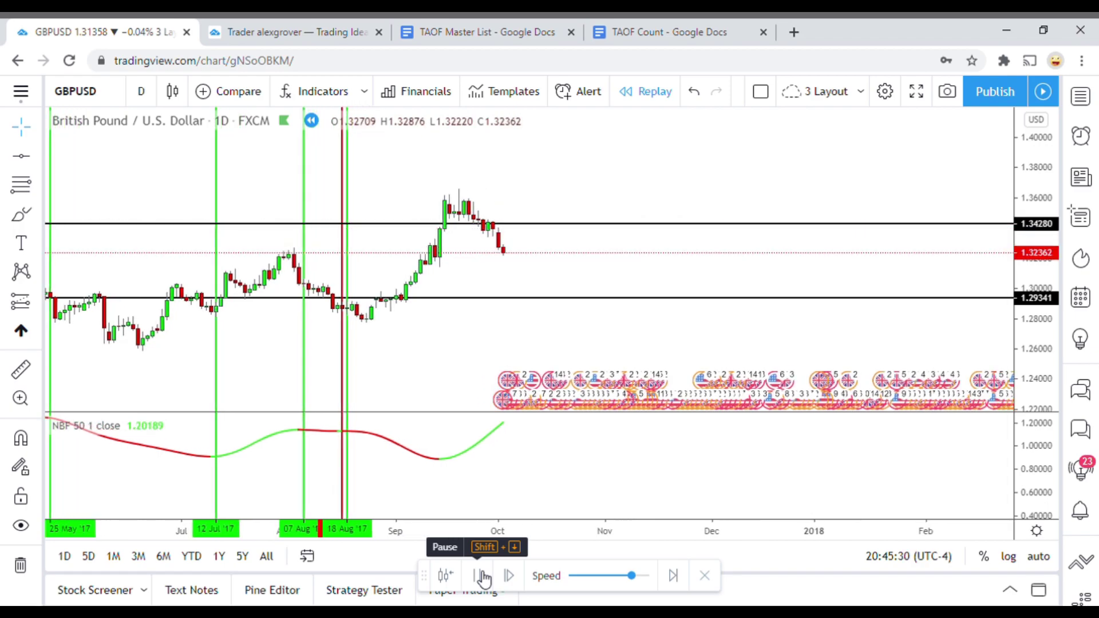
left_click(484, 578)
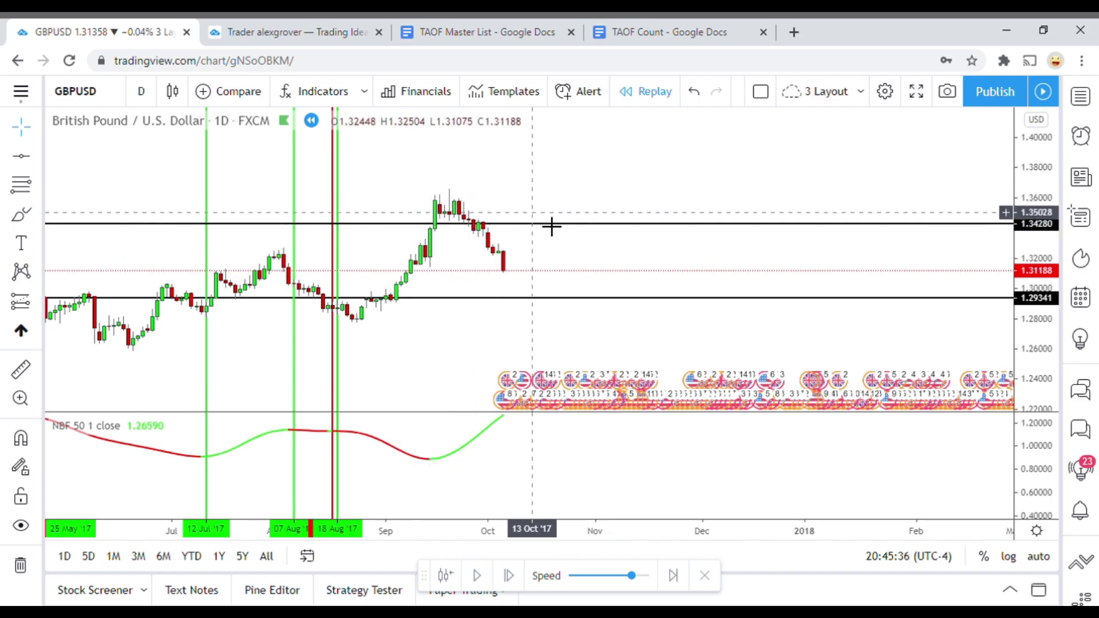
Measure the price distance from the 15 September 2017 close up to the September high
scroll(604, 295, "down", 3)
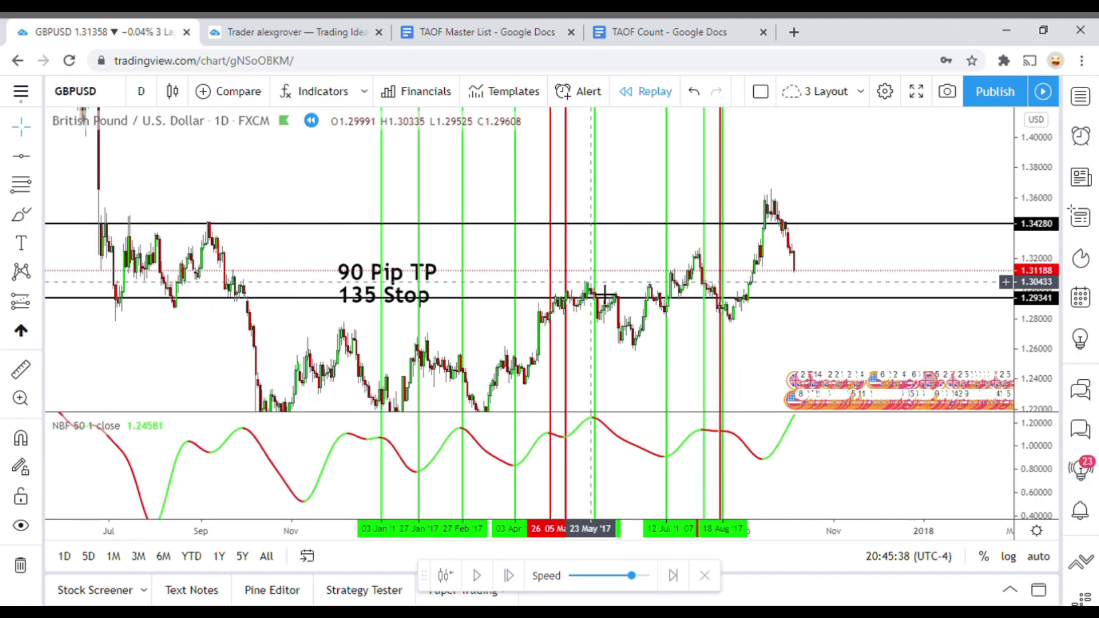
scroll(604, 295, "up", 5)
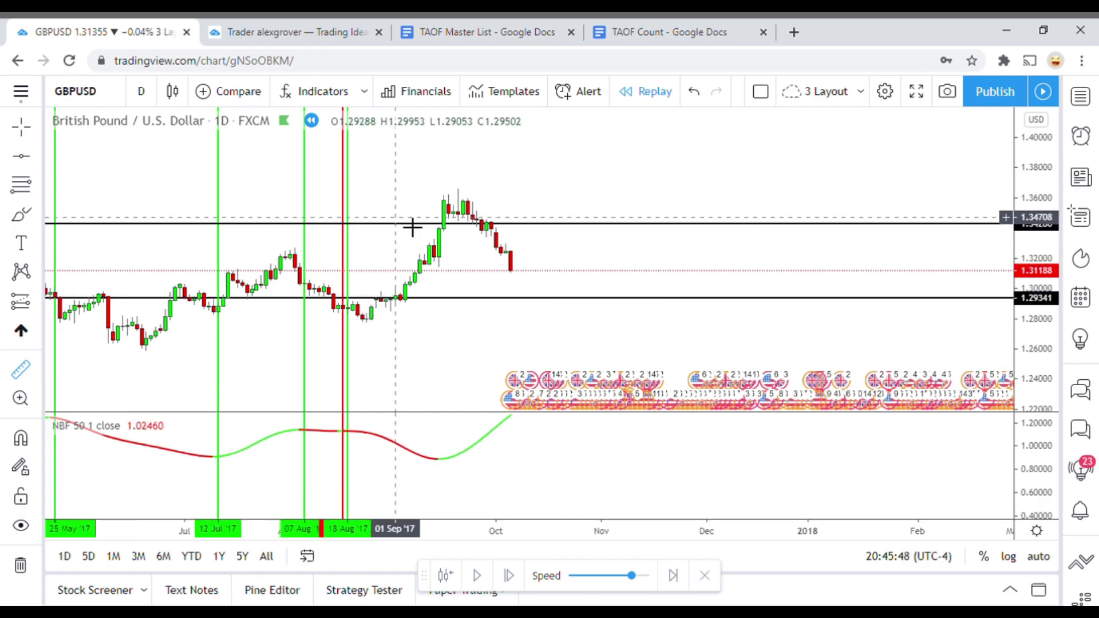
left_click(423, 212)
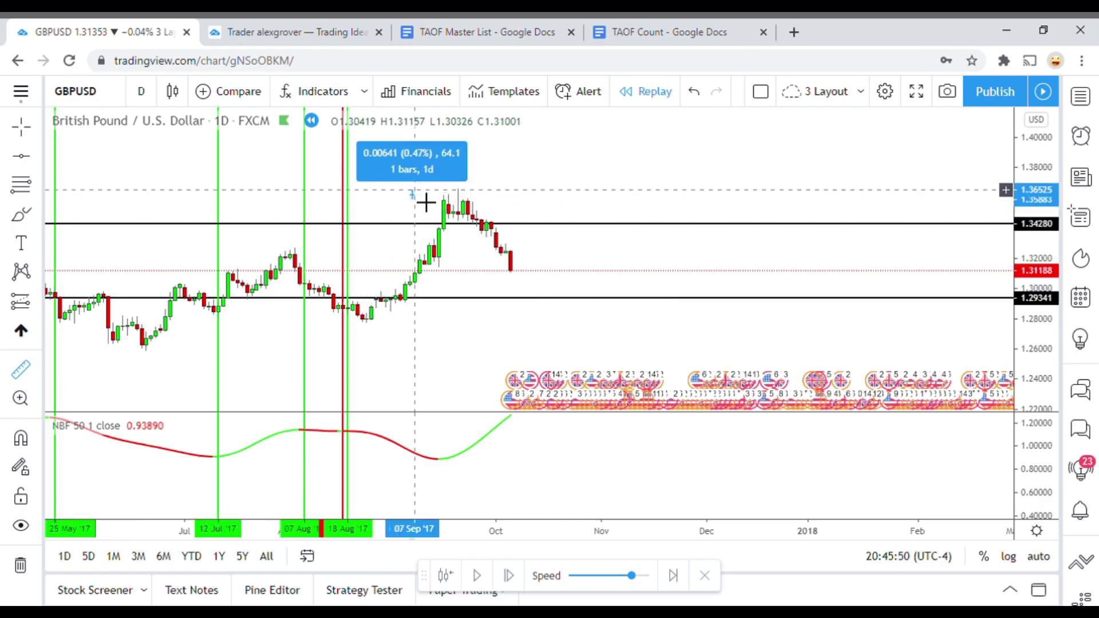
Mark the NBF turn to green with a vertical line at 15 September 2017 and colour the line red
left_click(37, 163)
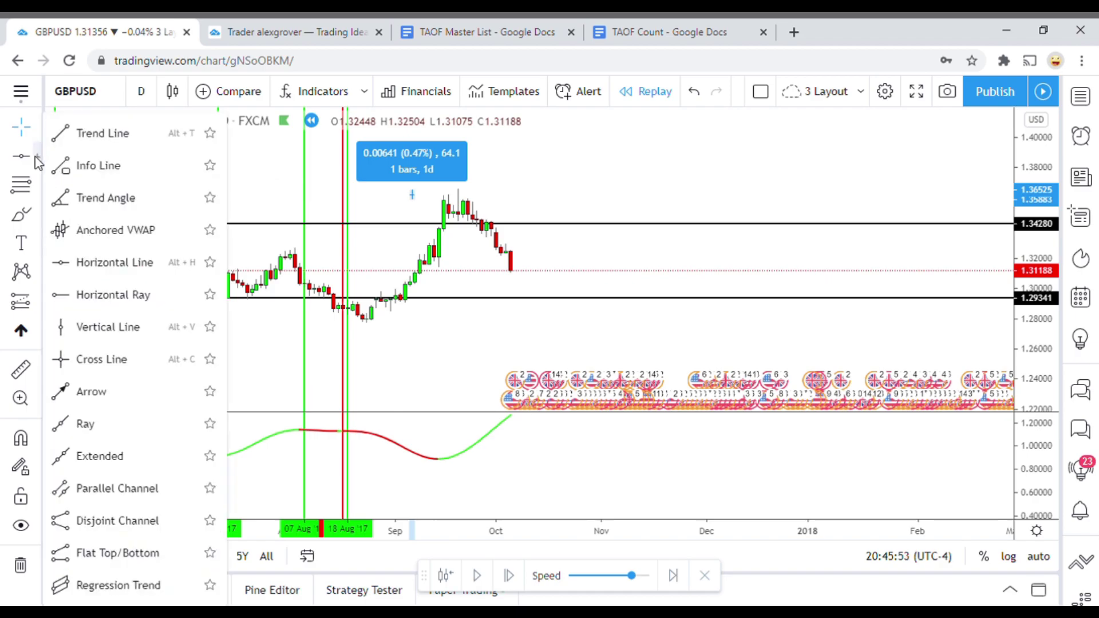
left_click(96, 329)
left_click(456, 280)
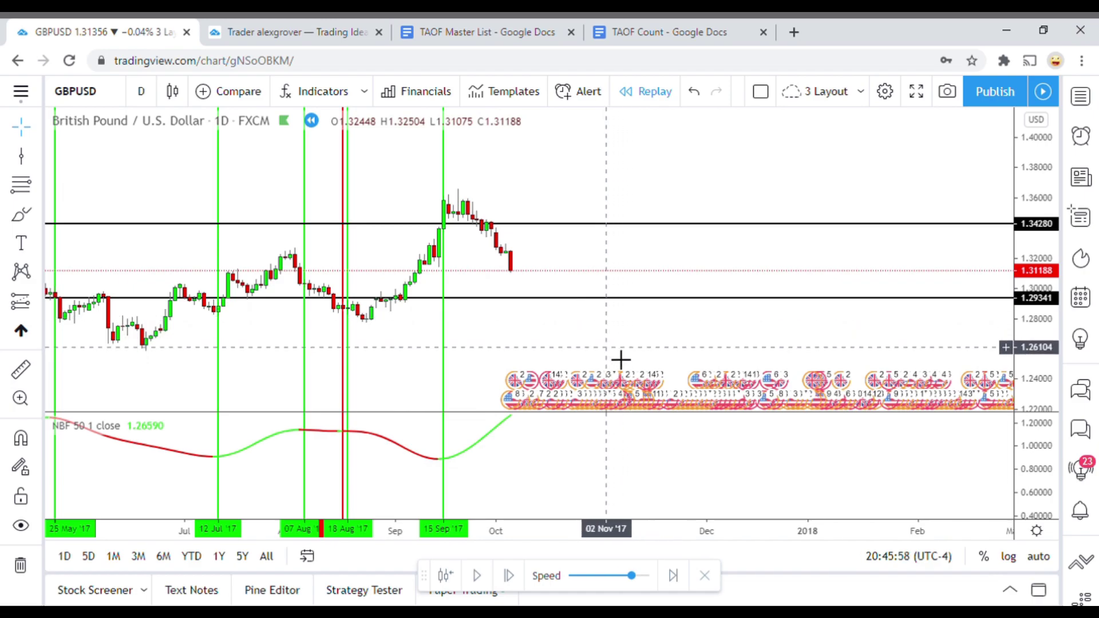
left_click(445, 356)
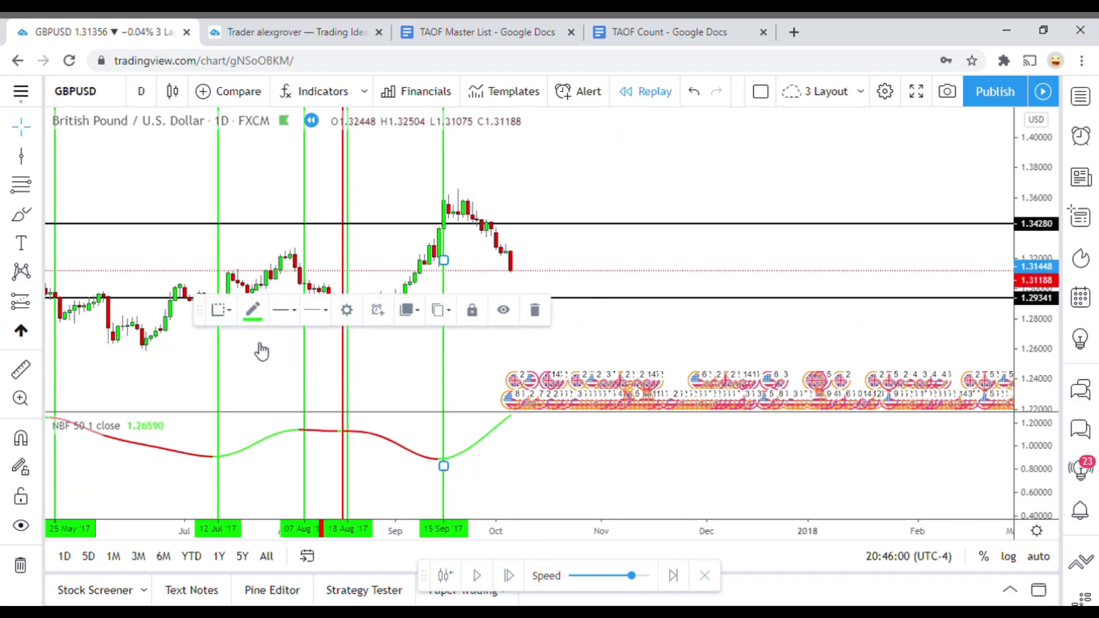
left_click(254, 311)
left_click(262, 357)
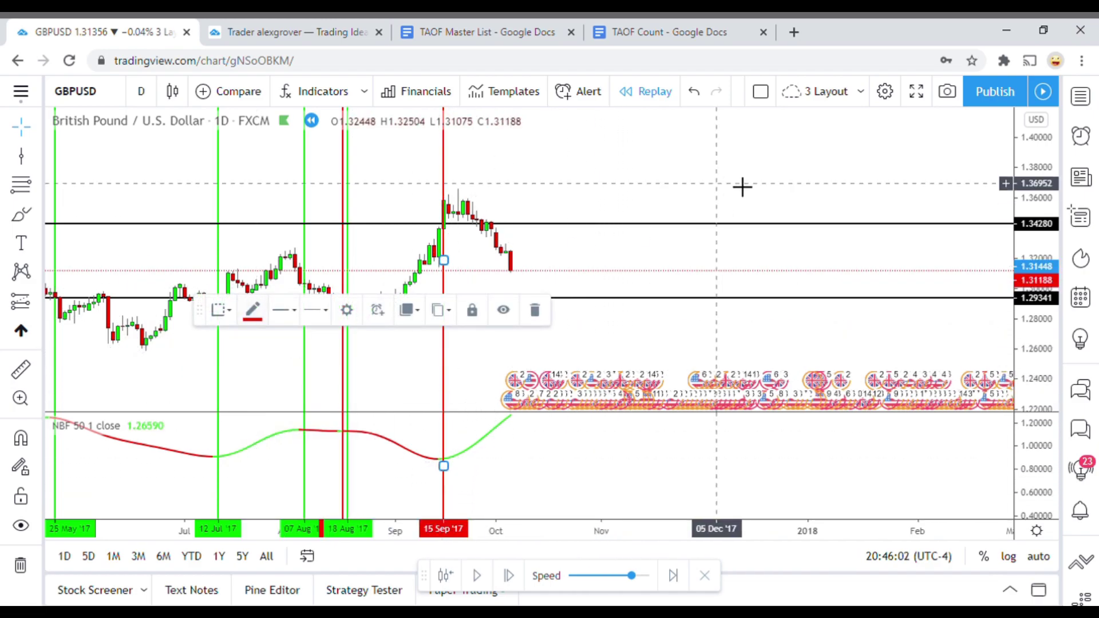
left_click(531, 284)
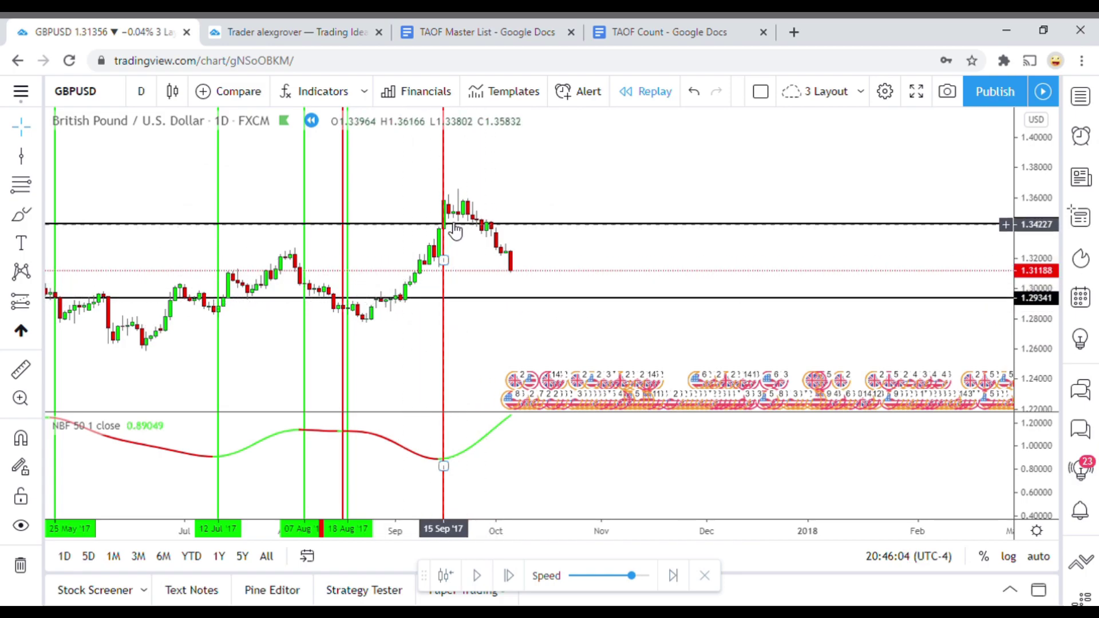
Run the replay forward and pause it in early November 2017
left_click_drag(645, 356, 602, 337)
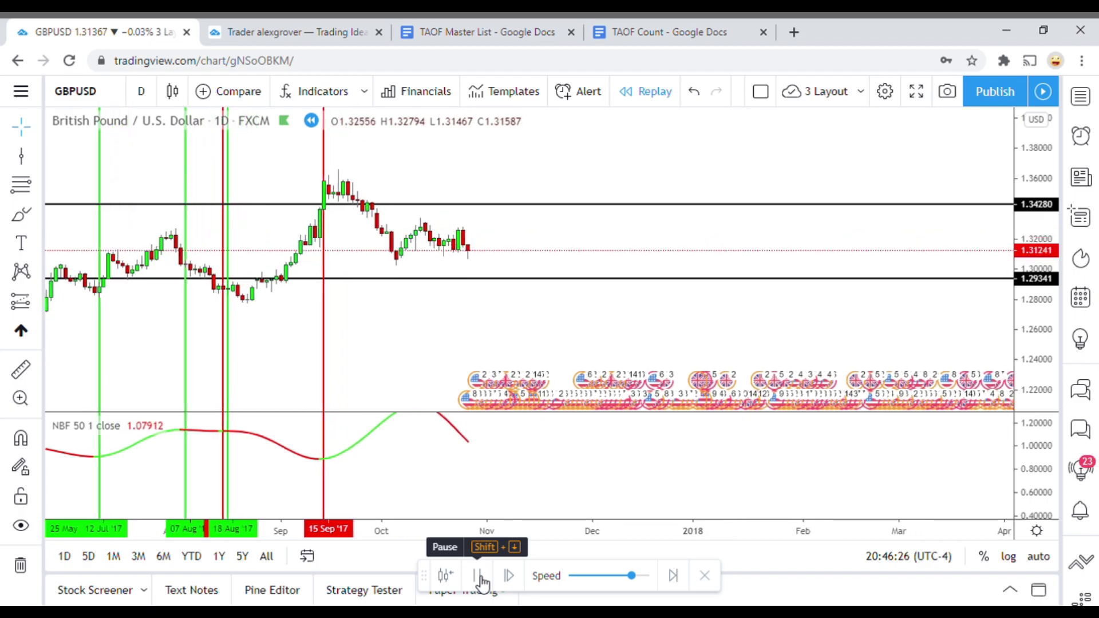
left_click(478, 576)
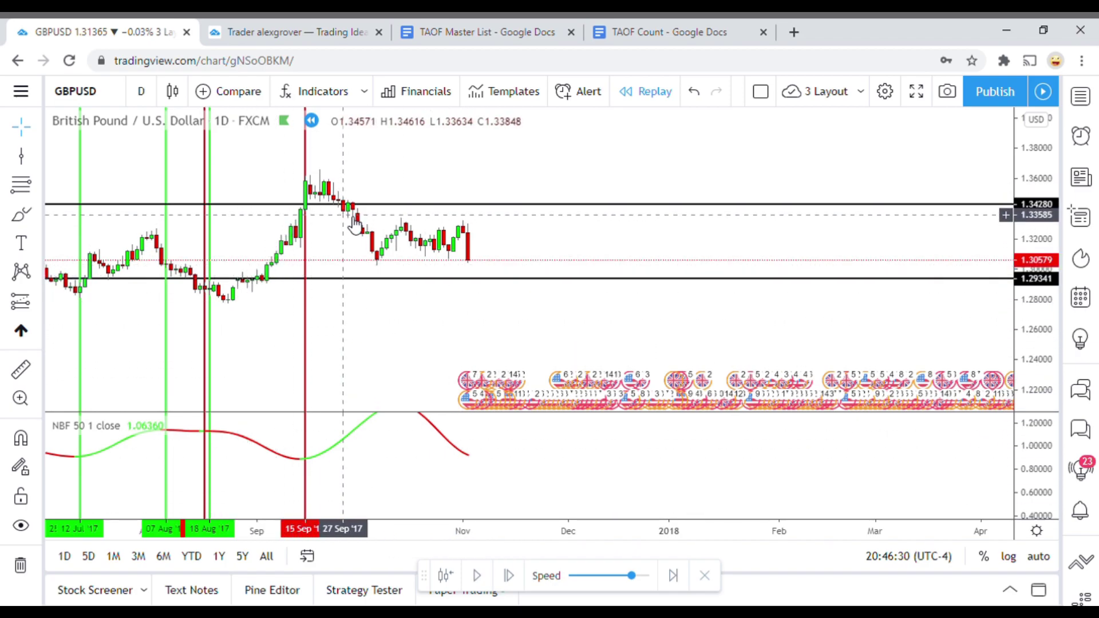
scroll(458, 352, "down", 3)
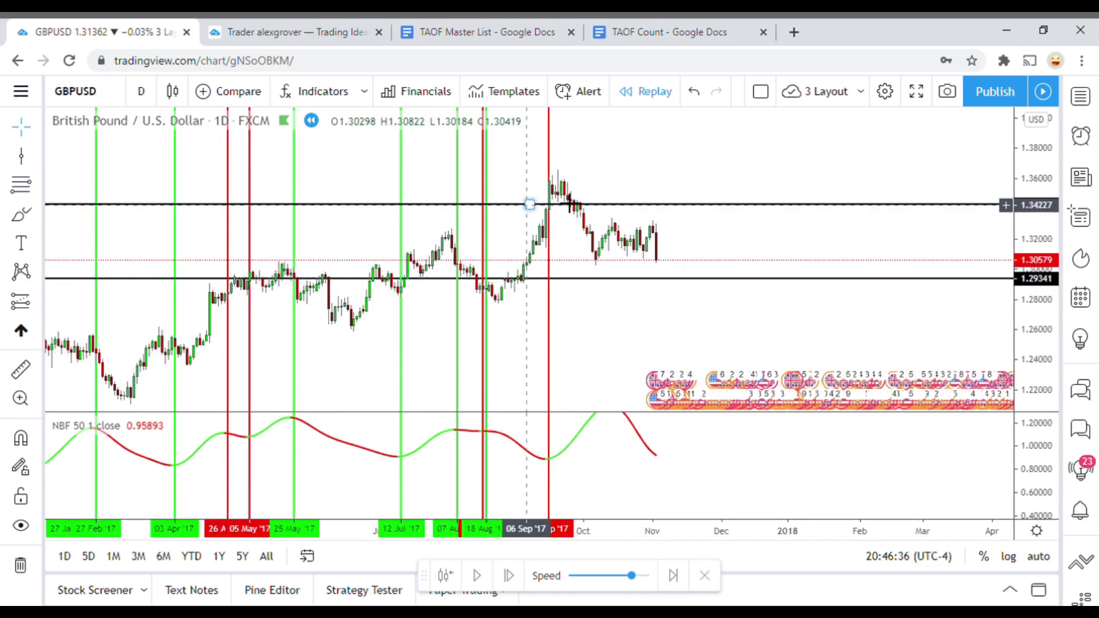
scroll(469, 272, "up", 1)
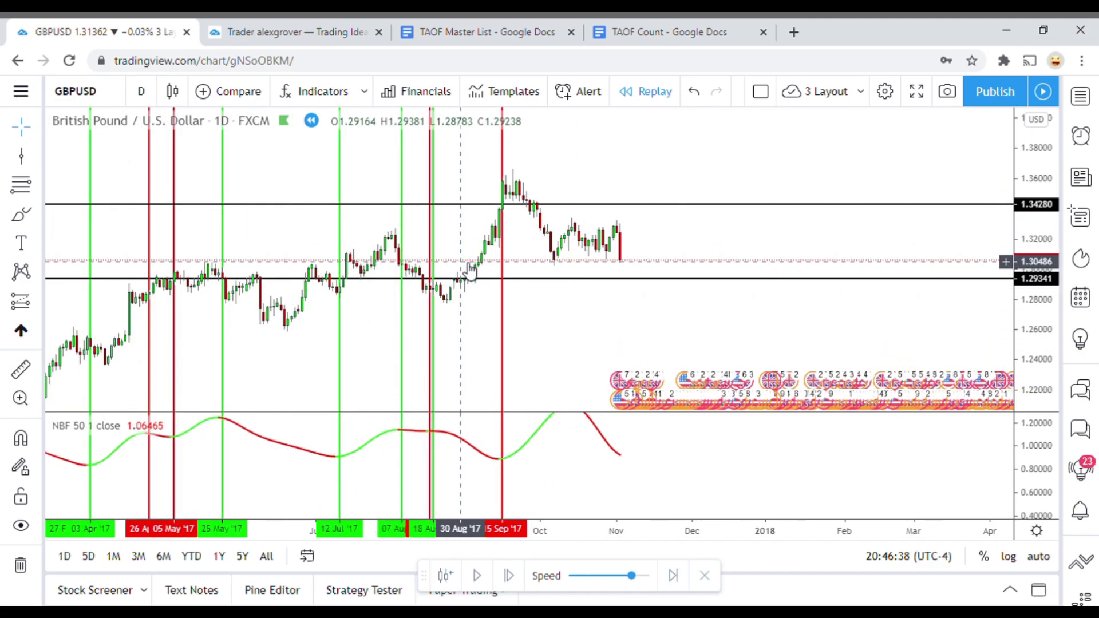
Mark the NBF turn to red with a vertical line at 13 October 2017 and colour the line green
scroll(189, 327, "up", 3)
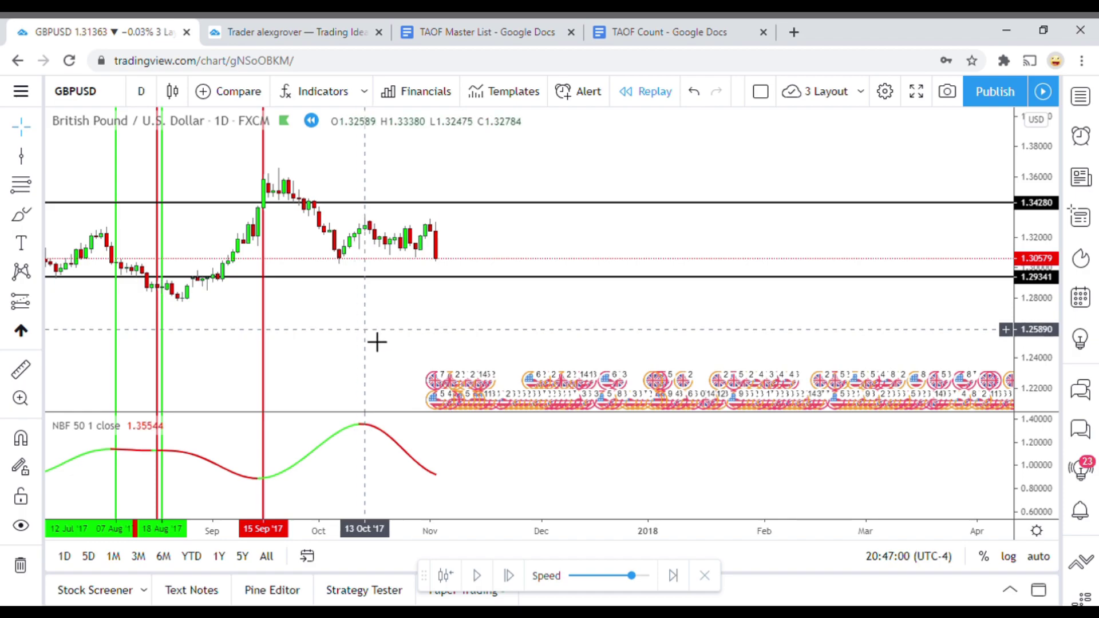
left_click(23, 159)
left_click(381, 303)
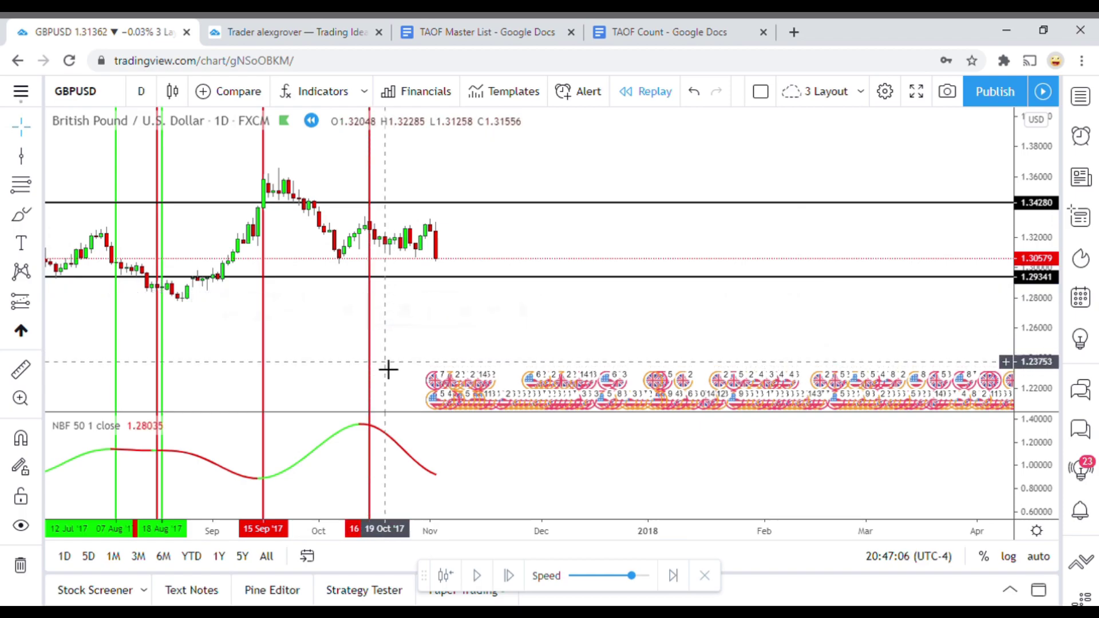
left_click_drag(376, 361, 375, 363)
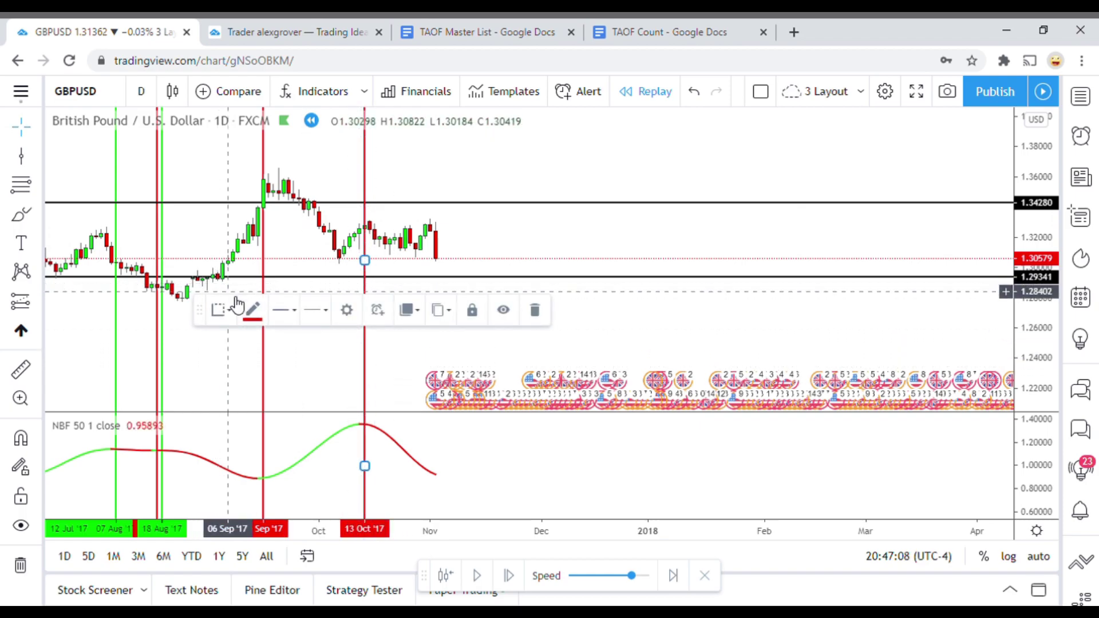
left_click(253, 310)
left_click(308, 359)
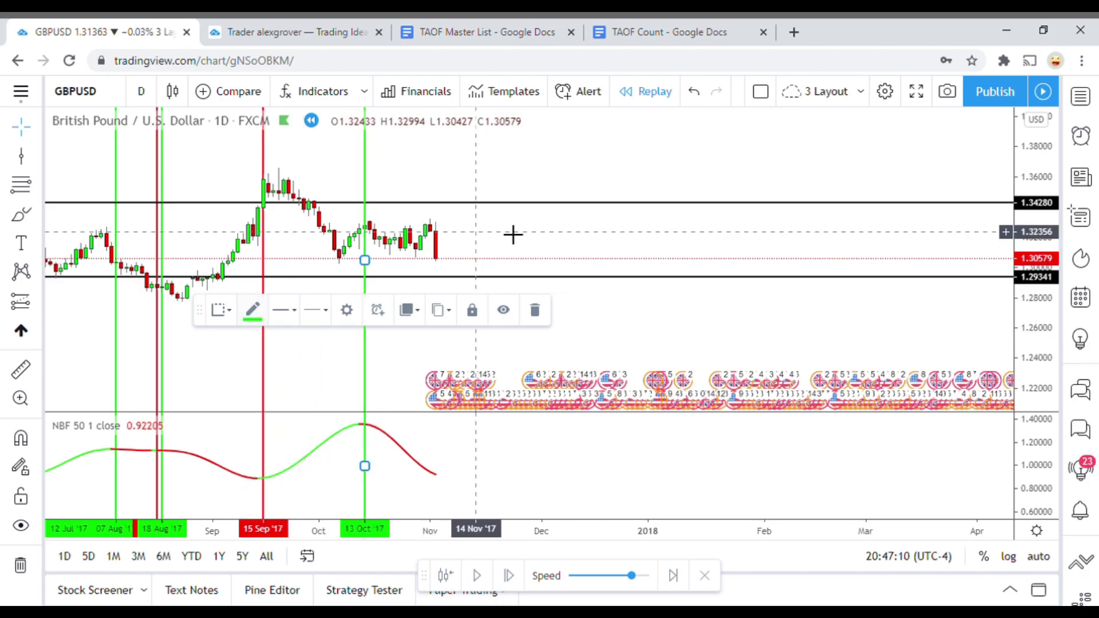
left_click(517, 239)
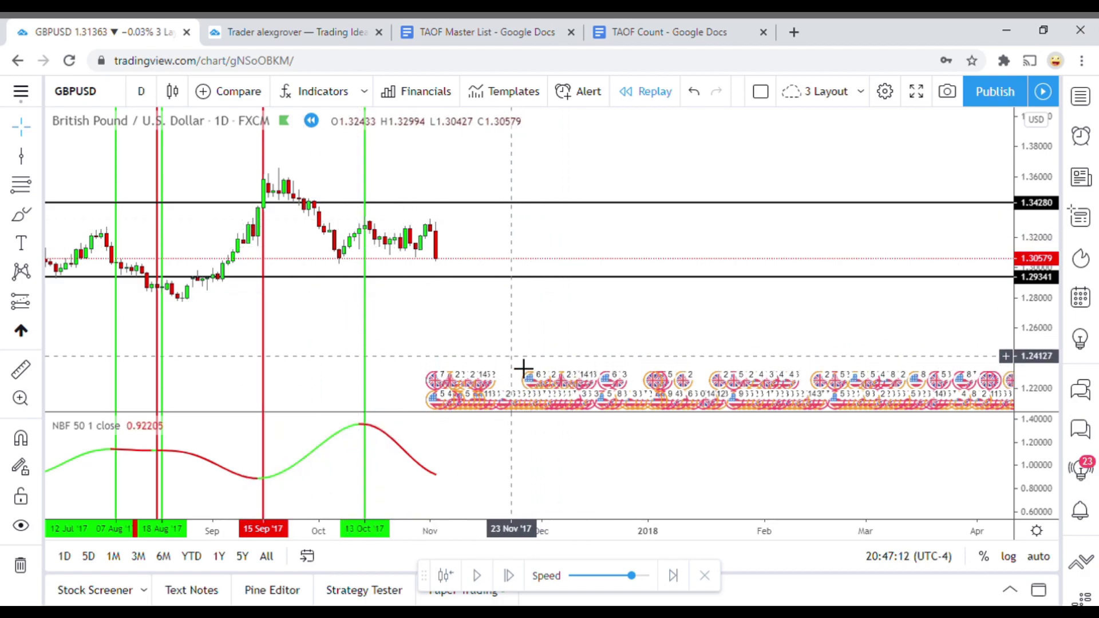
Run the replay forward and pause it in early December 2017
left_click_drag(475, 334, 454, 324)
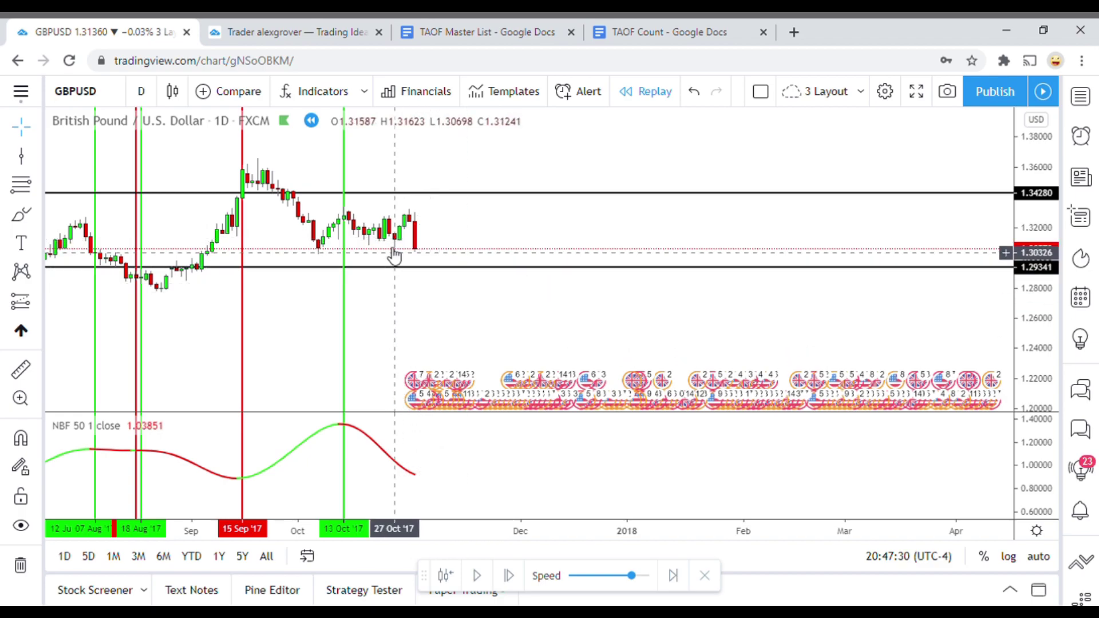
left_click(477, 579)
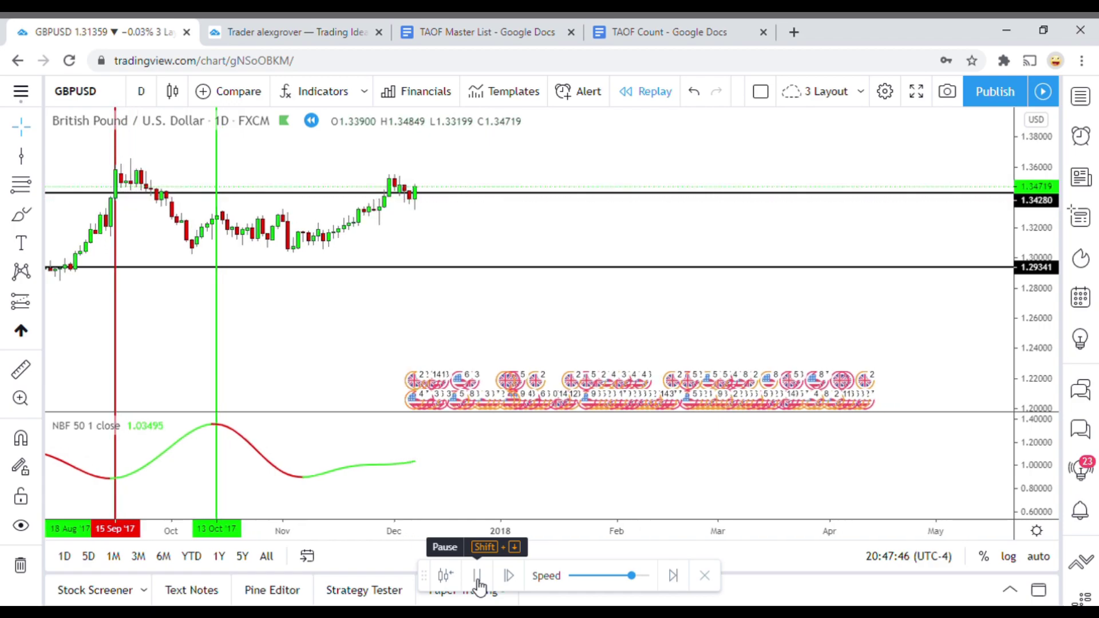
left_click(477, 580)
Mark the NBF turn back to green with a green vertical line at 8 November 2017
left_click_drag(370, 363, 432, 385)
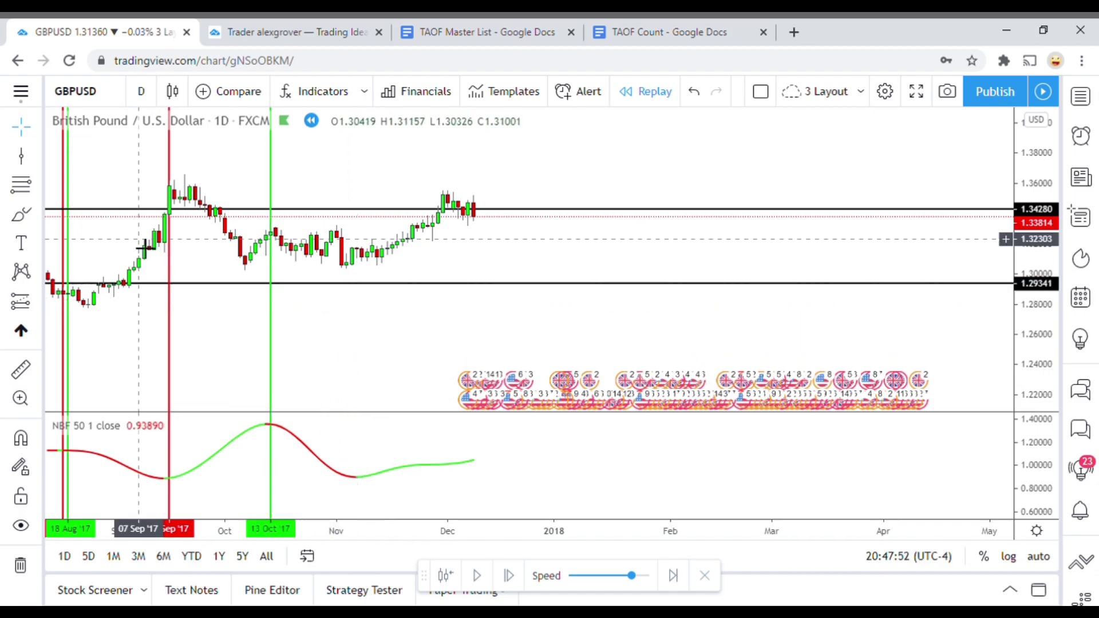
left_click(21, 156)
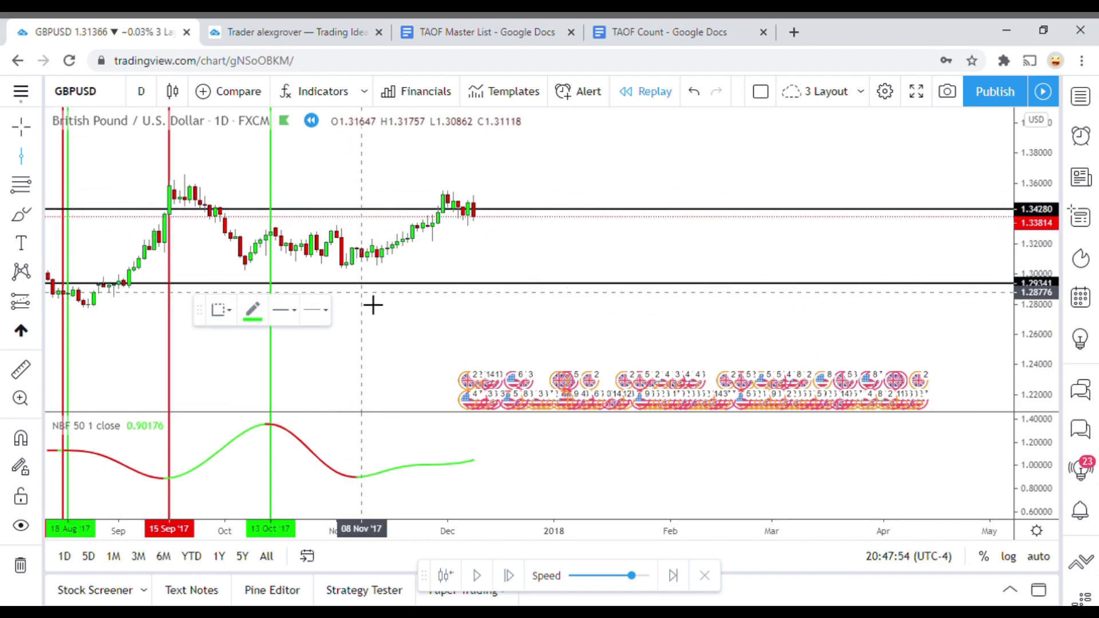
left_click(373, 306)
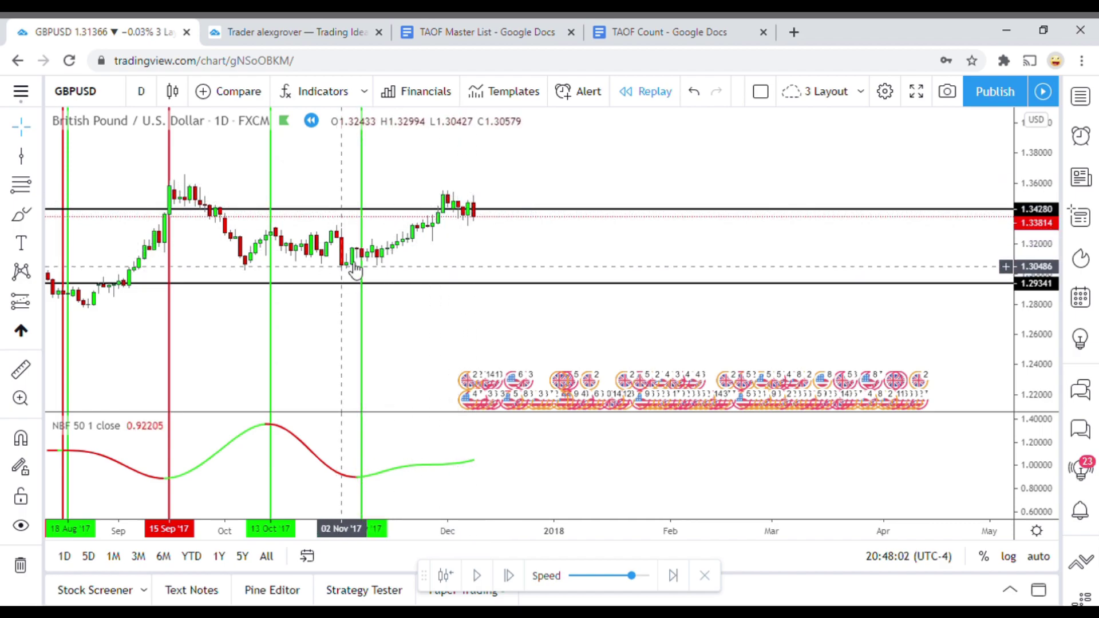
Run the replay forward and pause it in early January 2018
left_click_drag(493, 258, 466, 280)
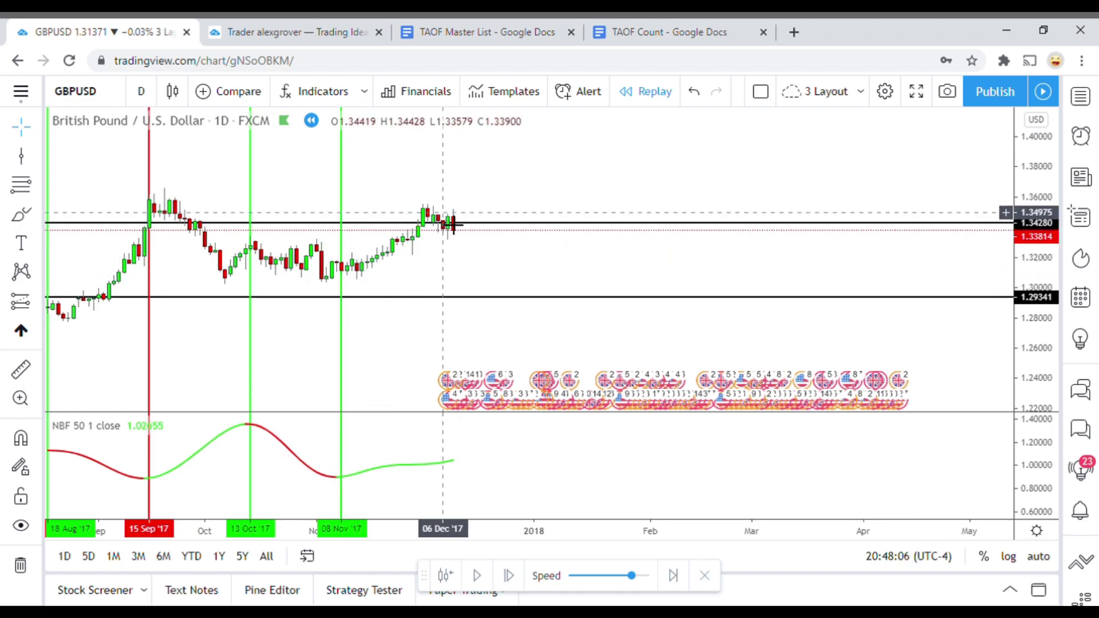
scroll(342, 266, "down", 3)
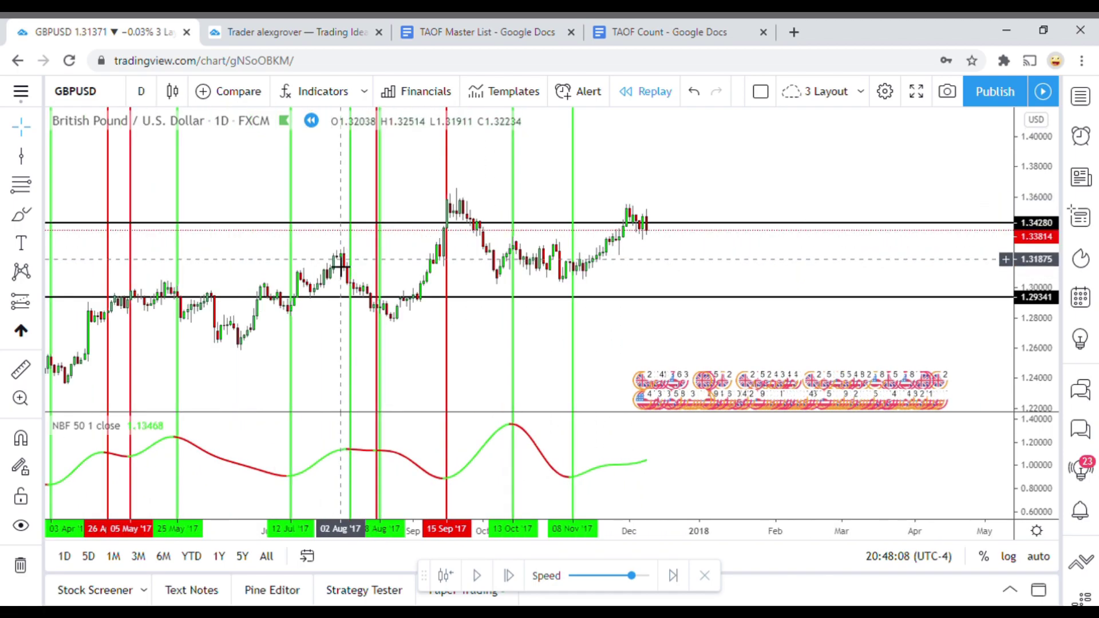
scroll(581, 225, "up", 4)
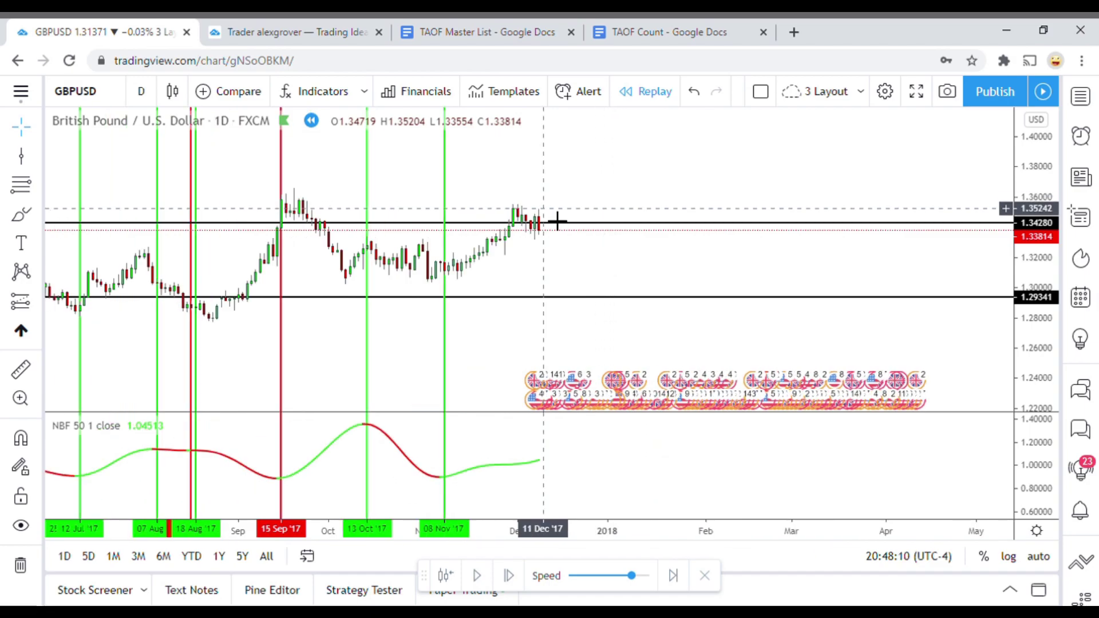
scroll(557, 221, "up", 2)
left_click_drag(563, 193, 648, 223)
scroll(636, 206, "down", 2)
scroll(622, 218, "up", 2)
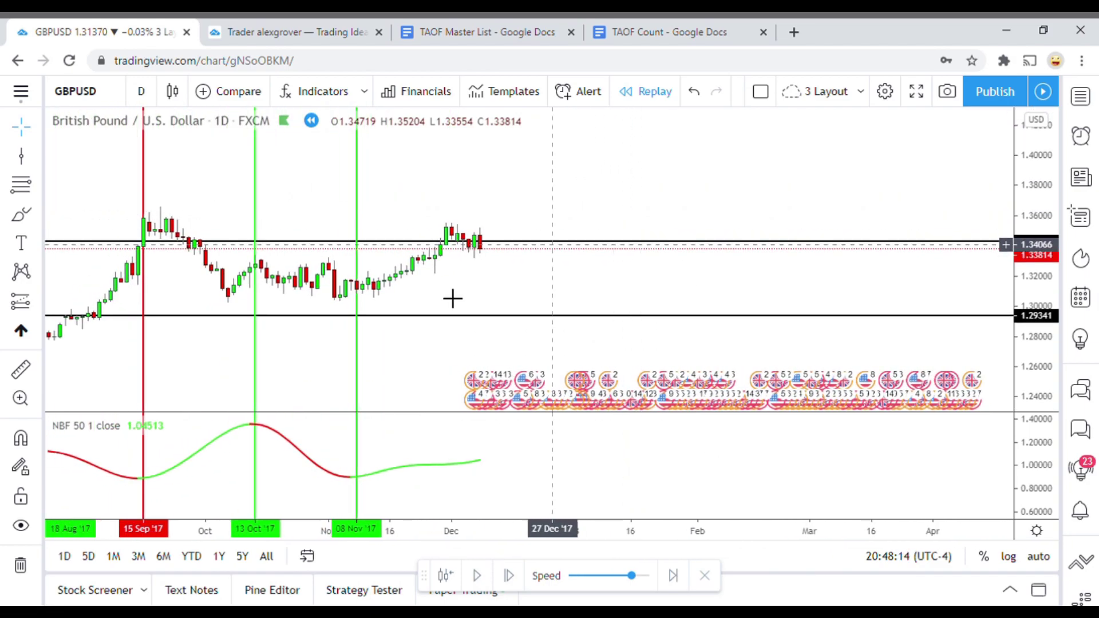
left_click_drag(496, 291, 486, 279)
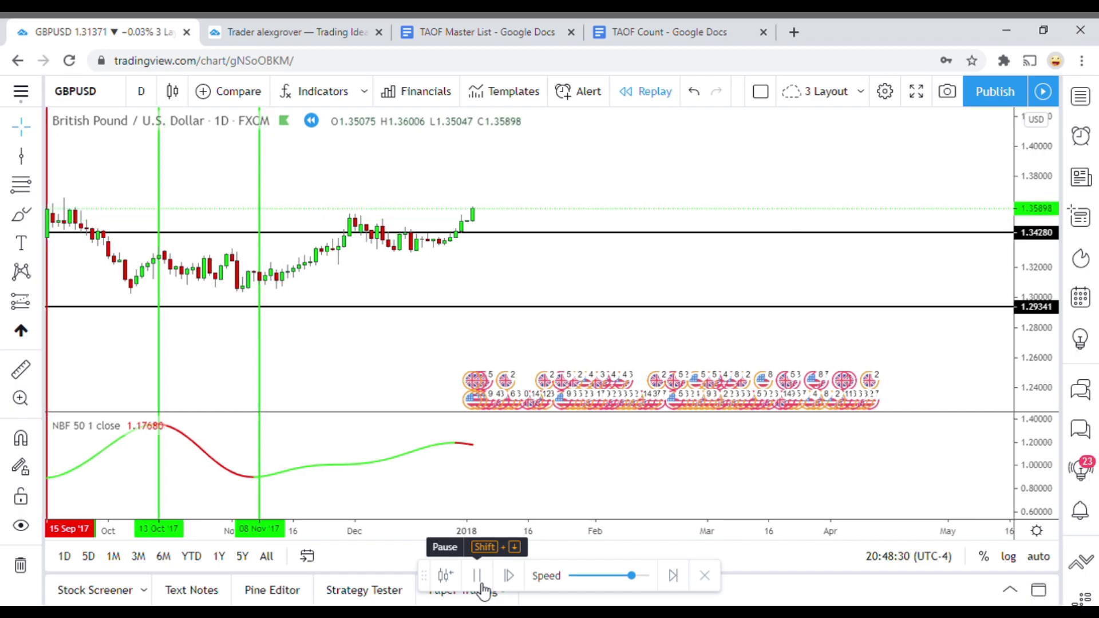
left_click(478, 580)
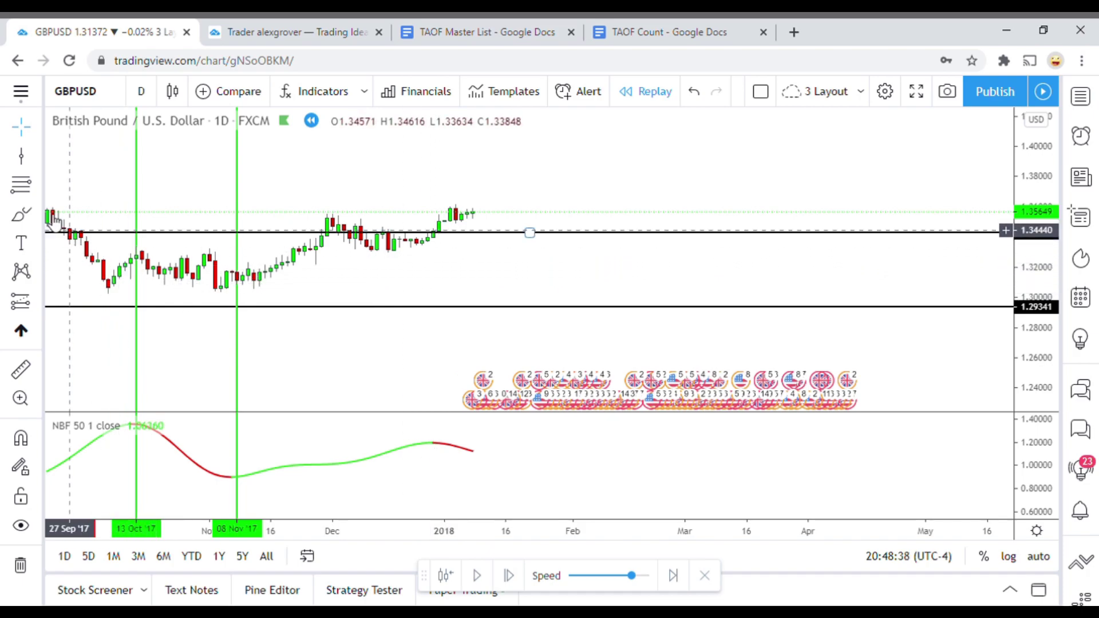
Mark the NBF turn to red with a green vertical line at 29 December 2017
left_click(452, 296)
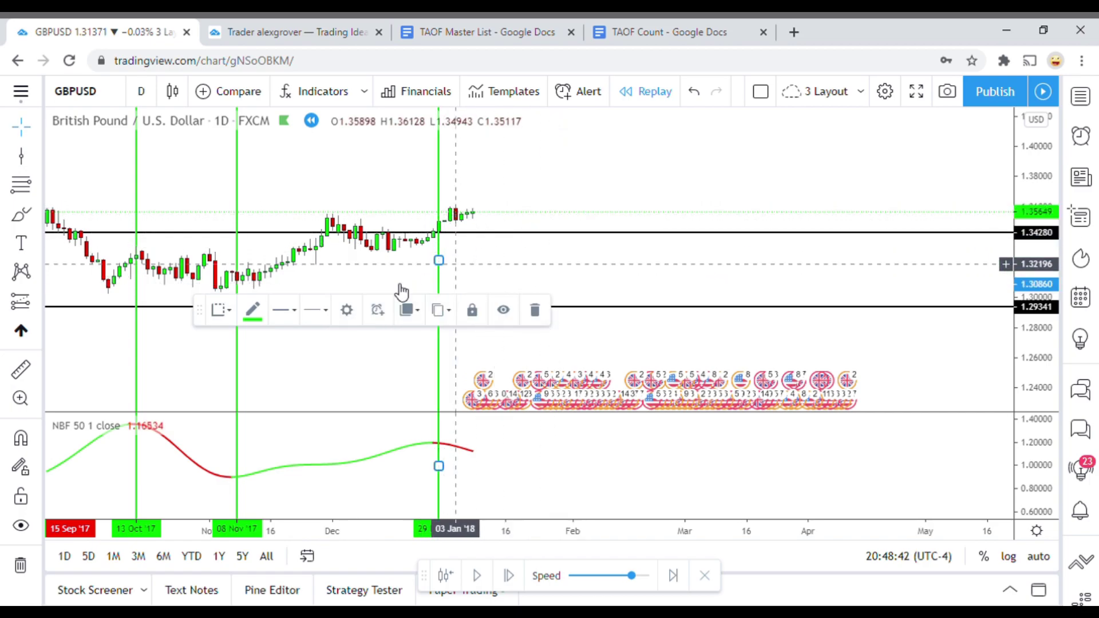
Recolour the vertical line at 29 December 2017 from green to red
left_click(254, 314)
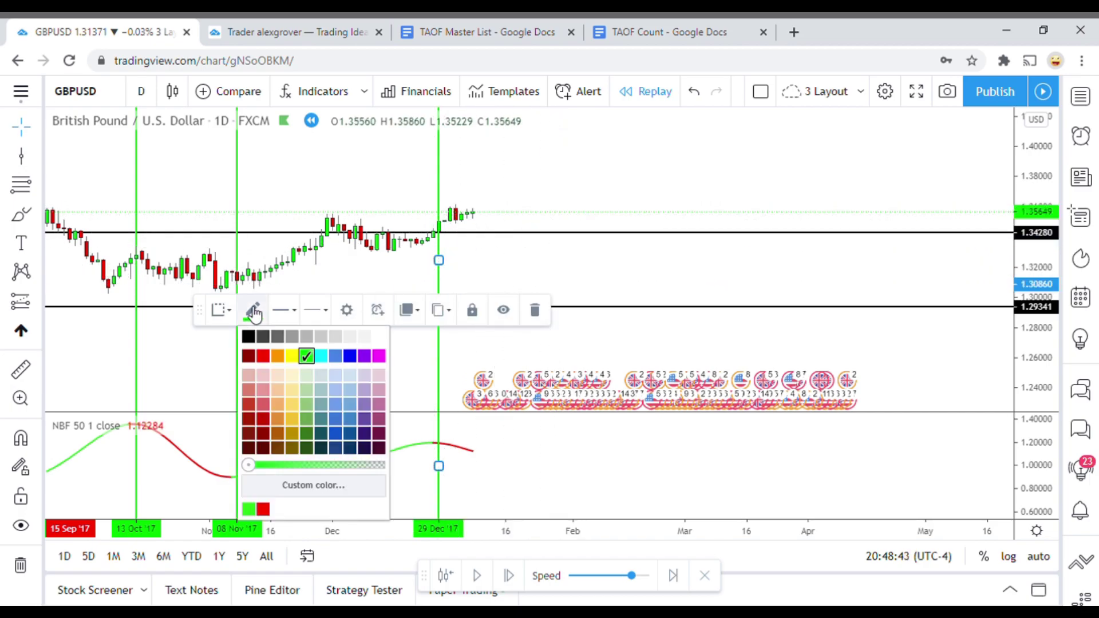
left_click(273, 359)
left_click(560, 263)
Run the replay forward and pause it at the end of January 2018
scroll(532, 223, "down", 1)
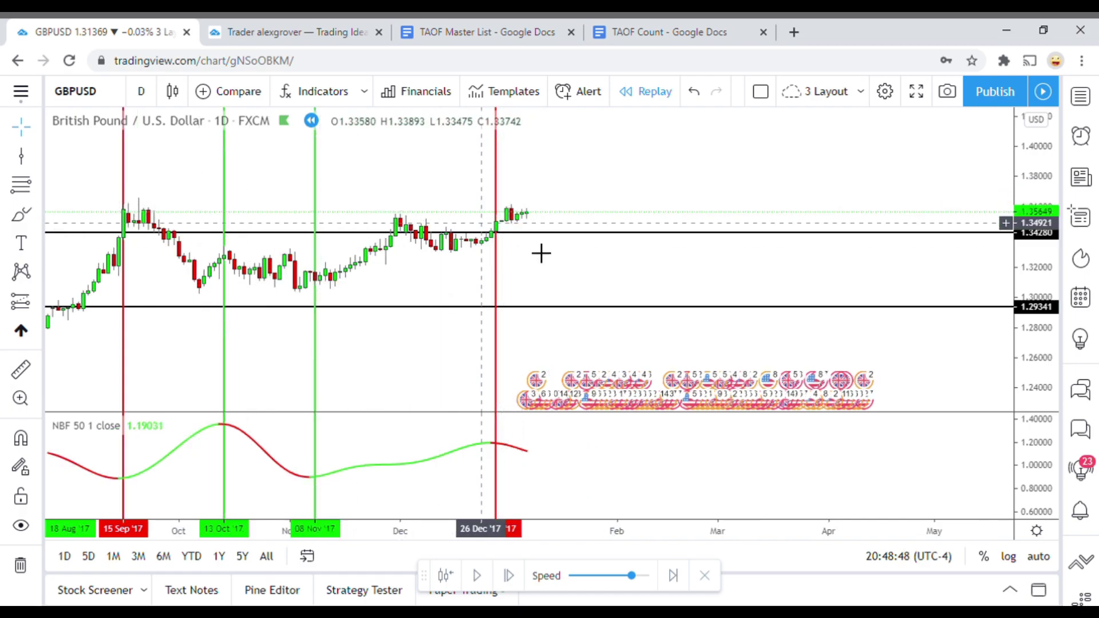
scroll(545, 302, "up", 1)
scroll(565, 310, "down", 3)
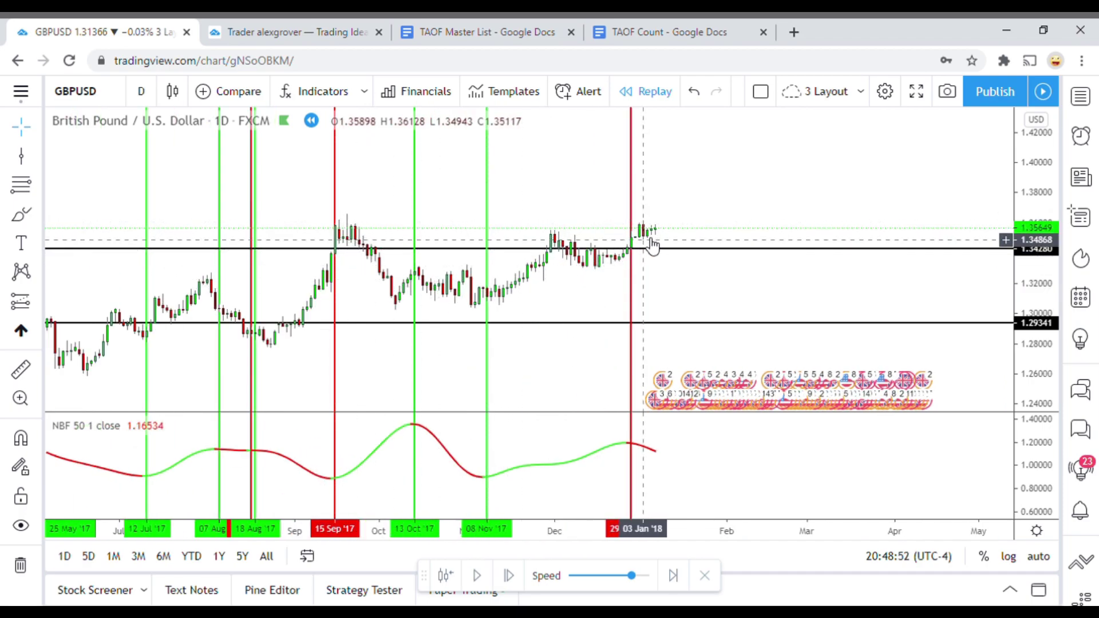
scroll(690, 309, "up", 3)
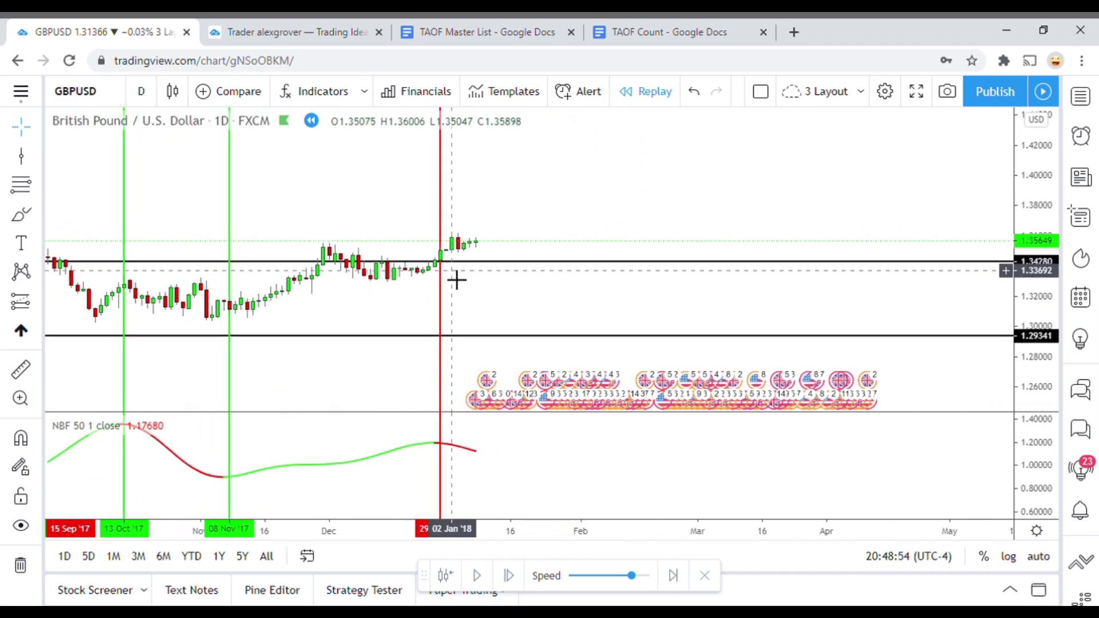
scroll(572, 309, "down", 1)
scroll(584, 312, "down", 3)
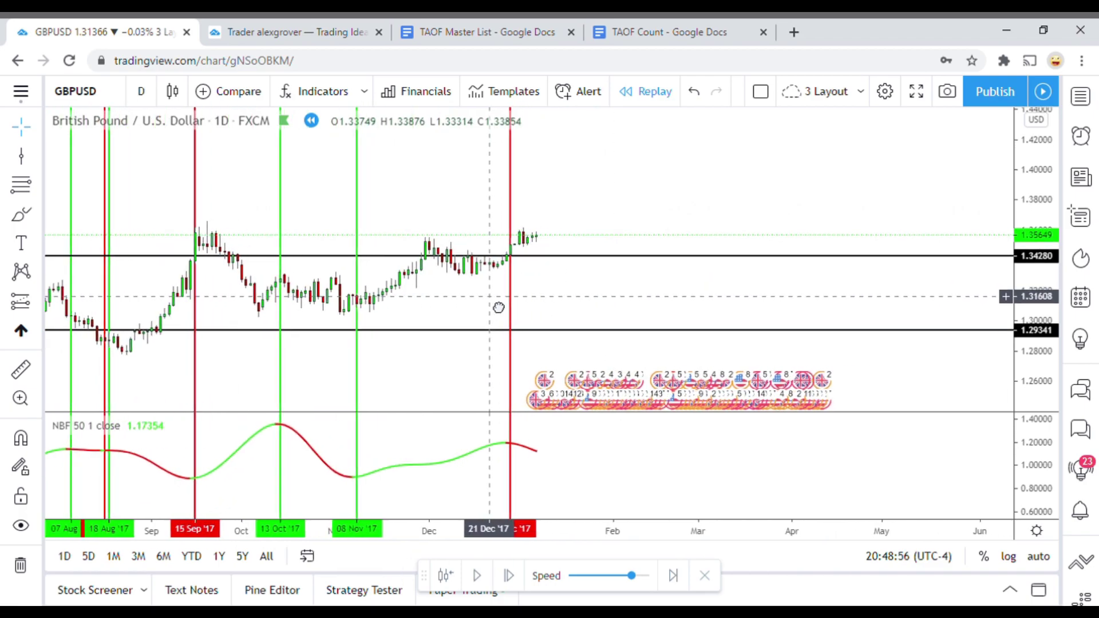
scroll(521, 312, "down", 3)
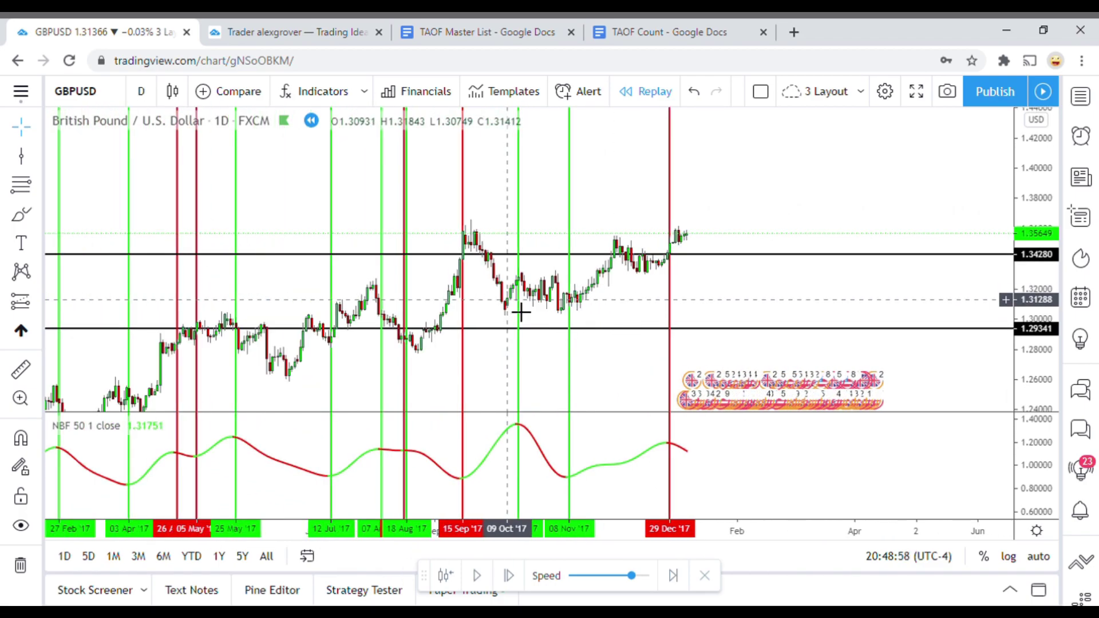
scroll(699, 307, "up", 5)
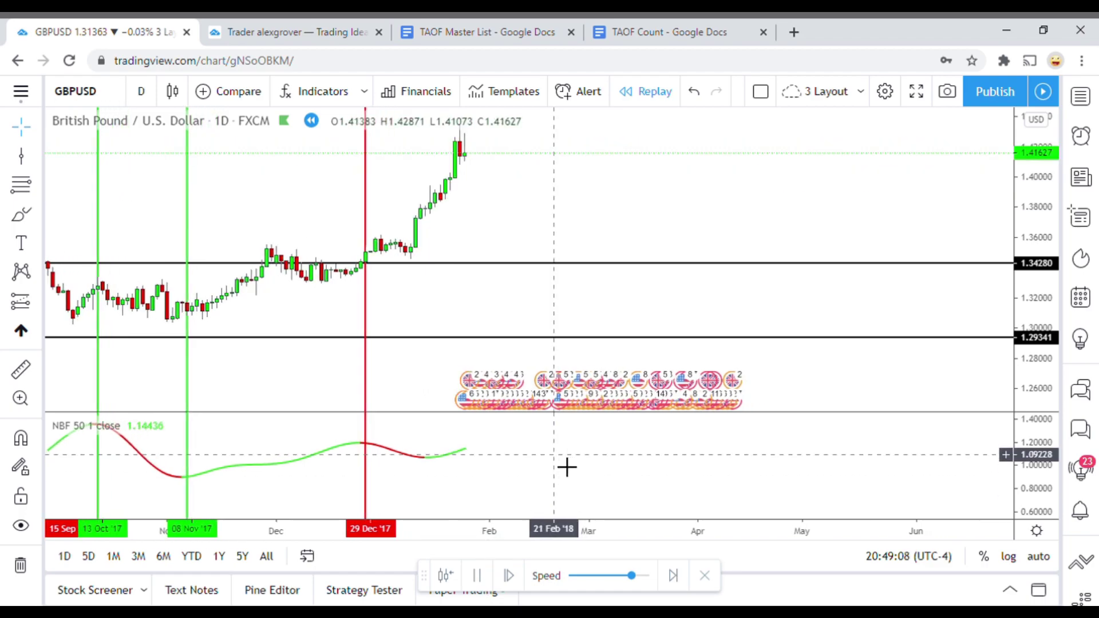
left_click(484, 578)
Review the green and red trade markers across 2017 against the price chart and the NBF colour changes
scroll(567, 332, "down", 5)
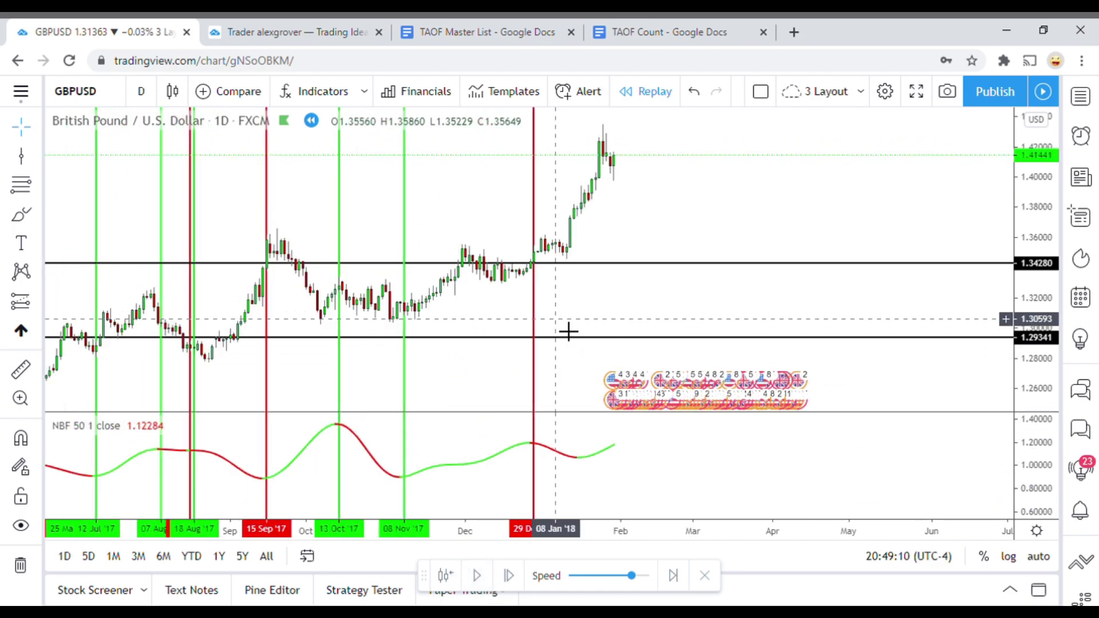
scroll(697, 324, "up", 3)
left_click_drag(698, 324, 809, 344)
scroll(967, 355, "down", 2)
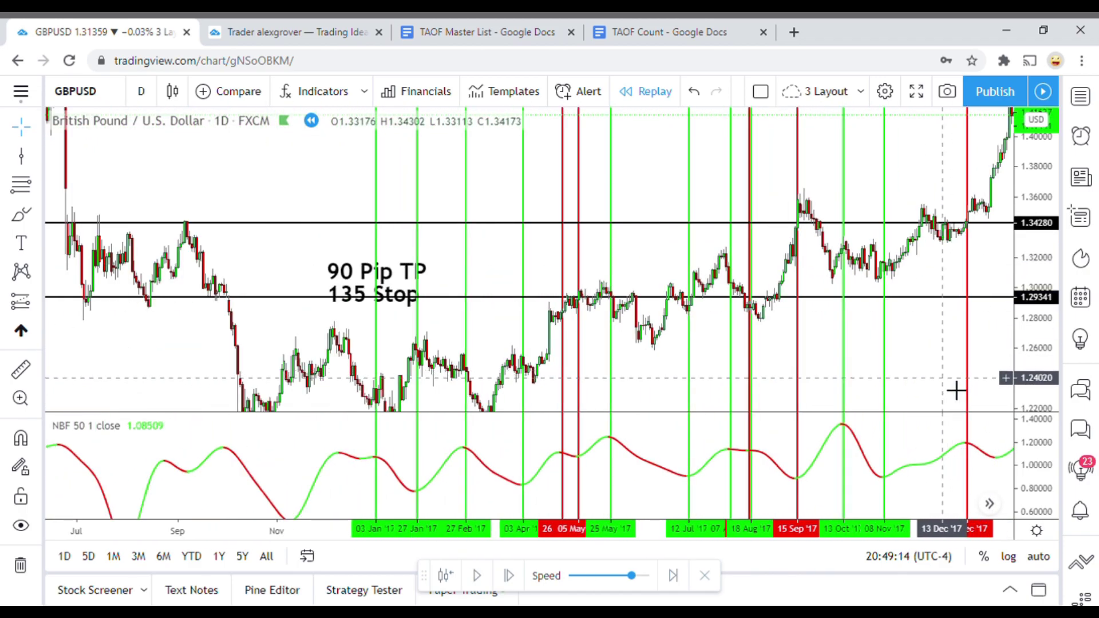
left_click_drag(940, 368, 883, 312)
left_click_drag(1023, 318, 1023, 338)
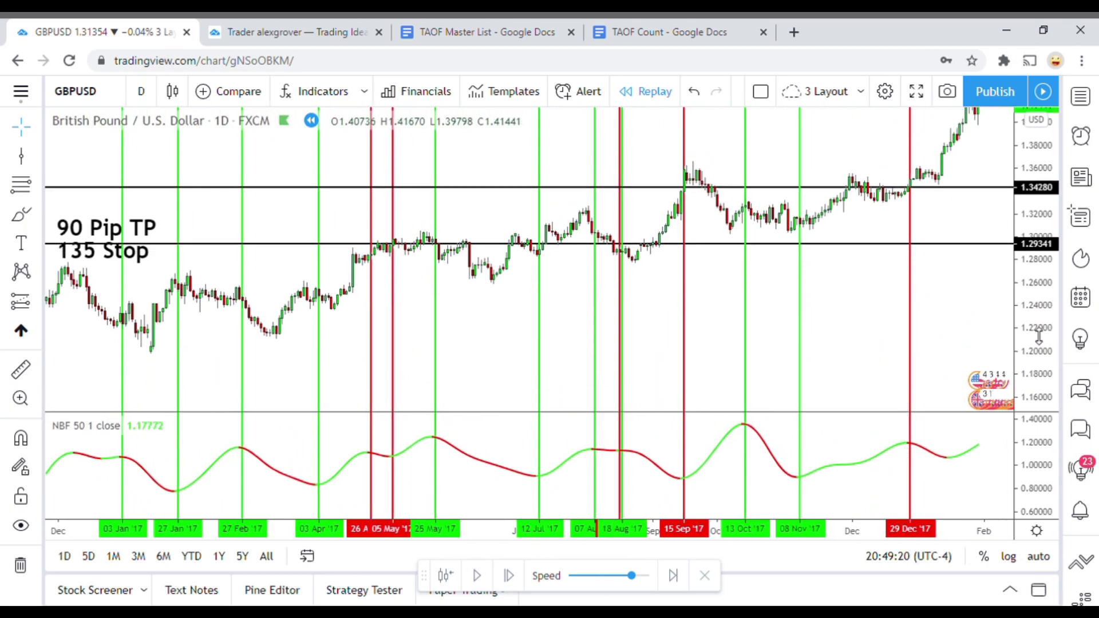
left_click_drag(868, 353, 888, 336)
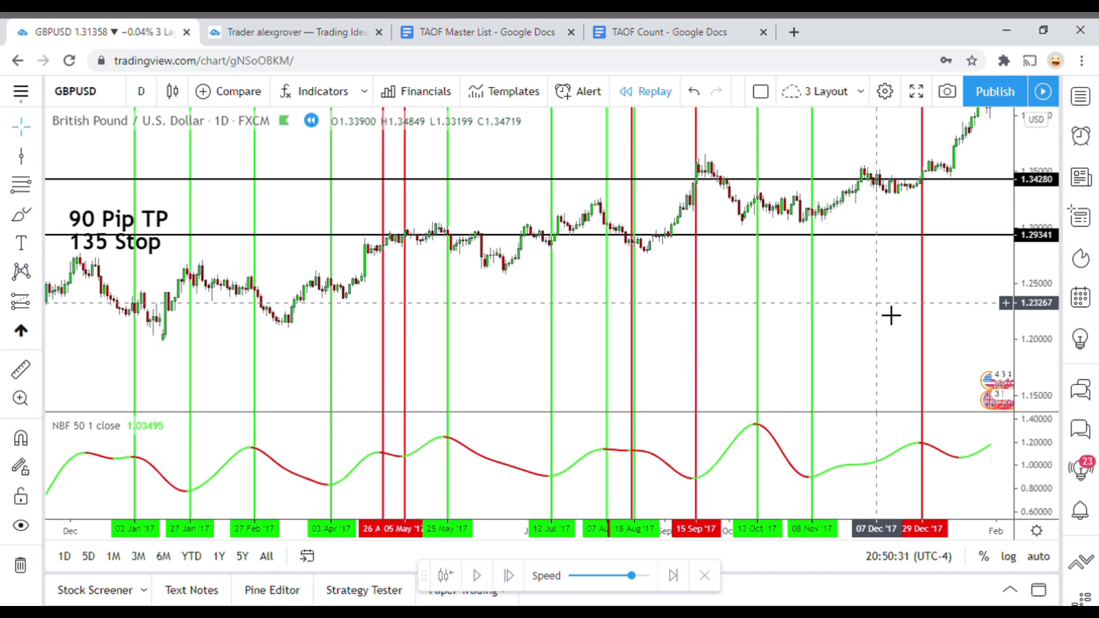
left_click_drag(896, 304, 880, 367)
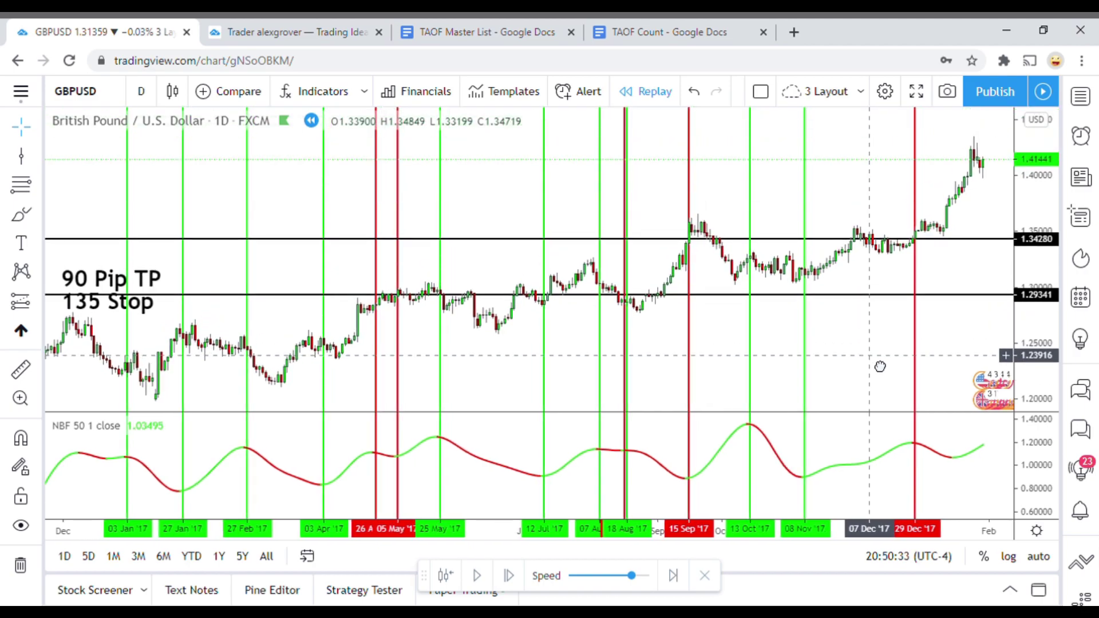
scroll(950, 361, "down", 3)
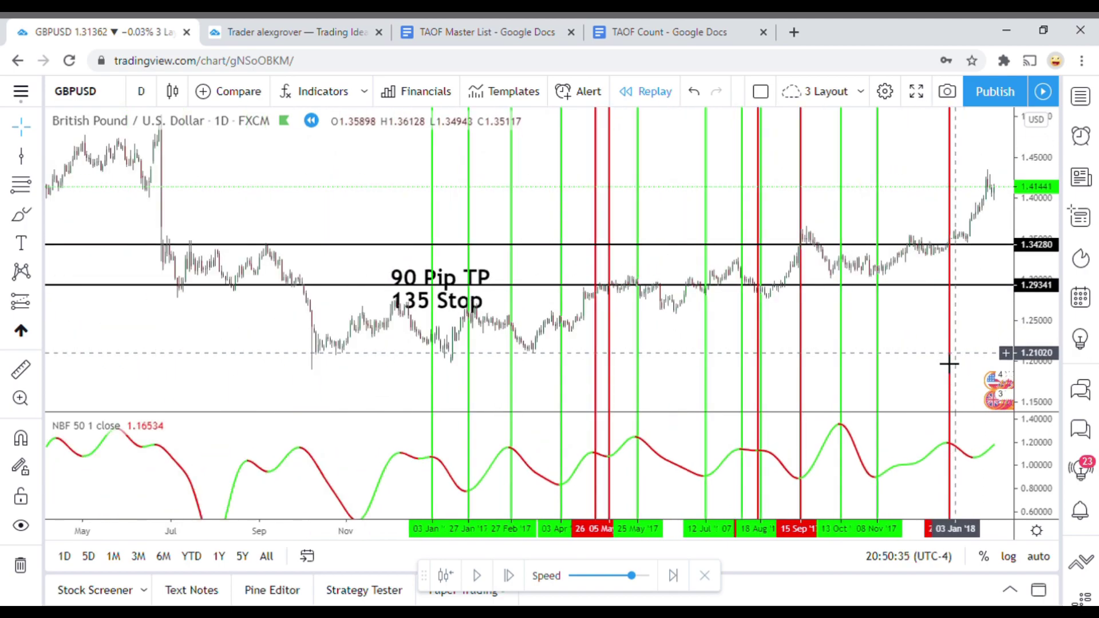
left_click_drag(948, 363, 831, 366)
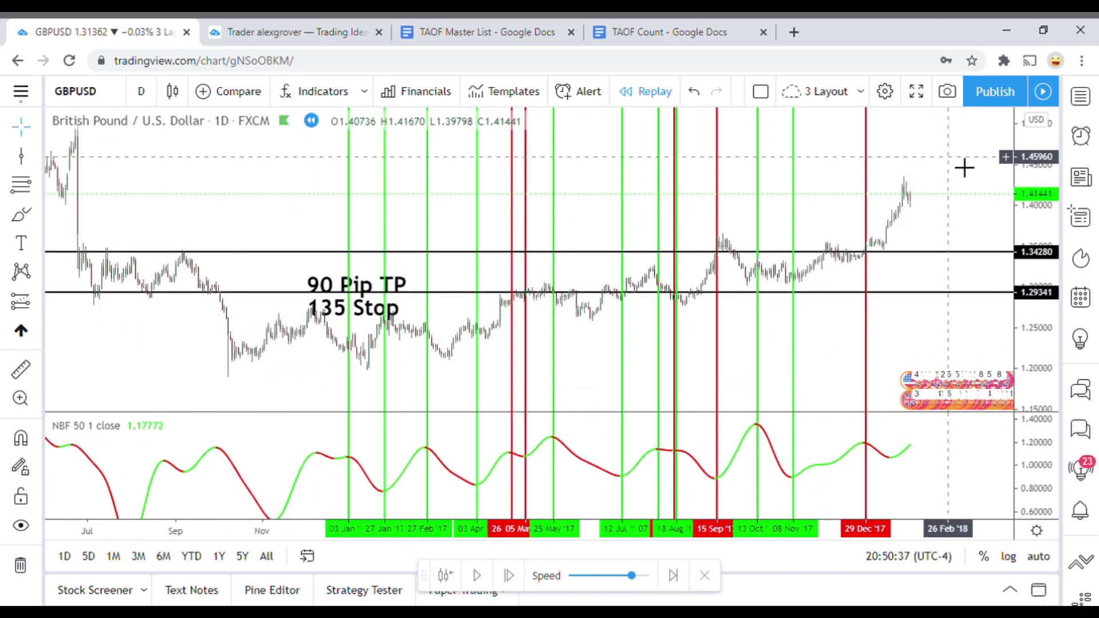